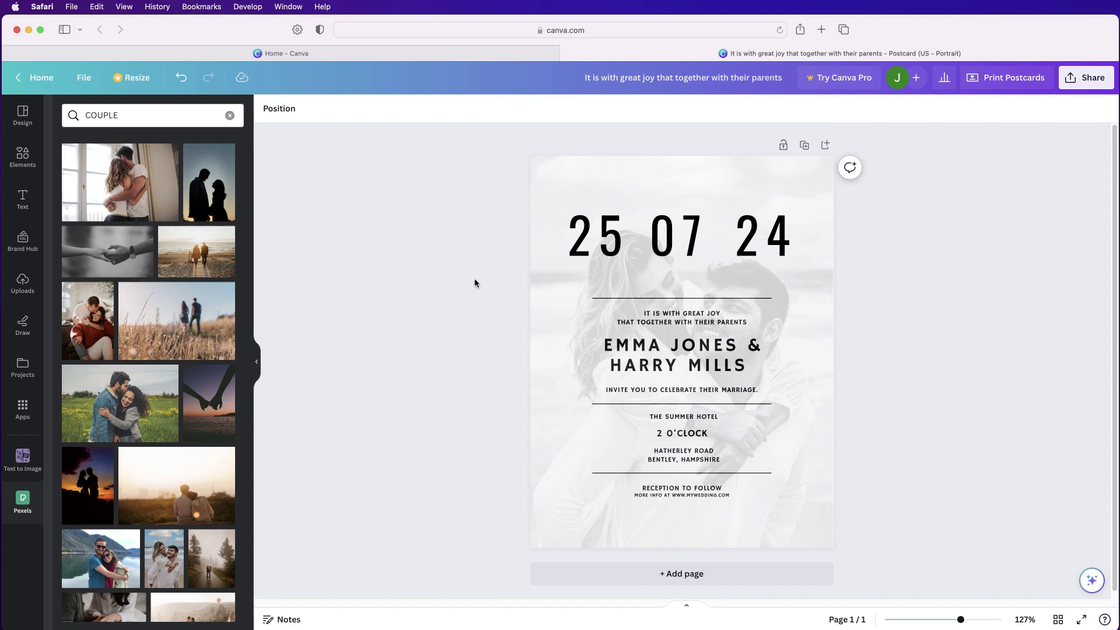
Delete the couple background photo from the postcard and go to the Canva Home tab
left_click(554, 290)
key("Delete")
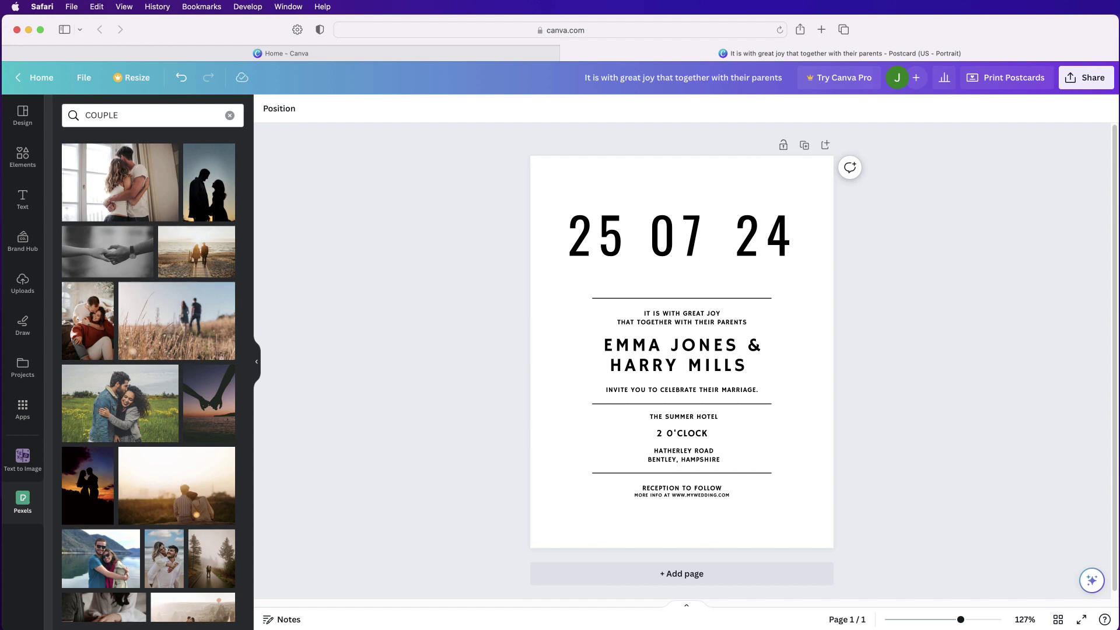
left_click(286, 53)
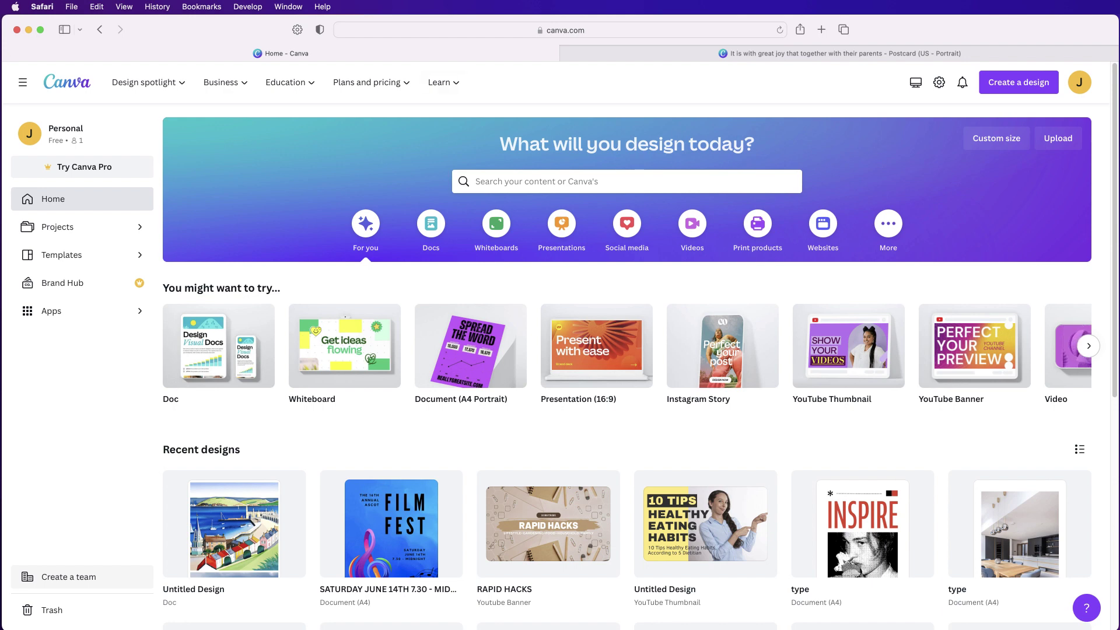
Start a new blank Postcard design sized 4.3 × 5.5 in via a POSTCARD search
left_click(1018, 82)
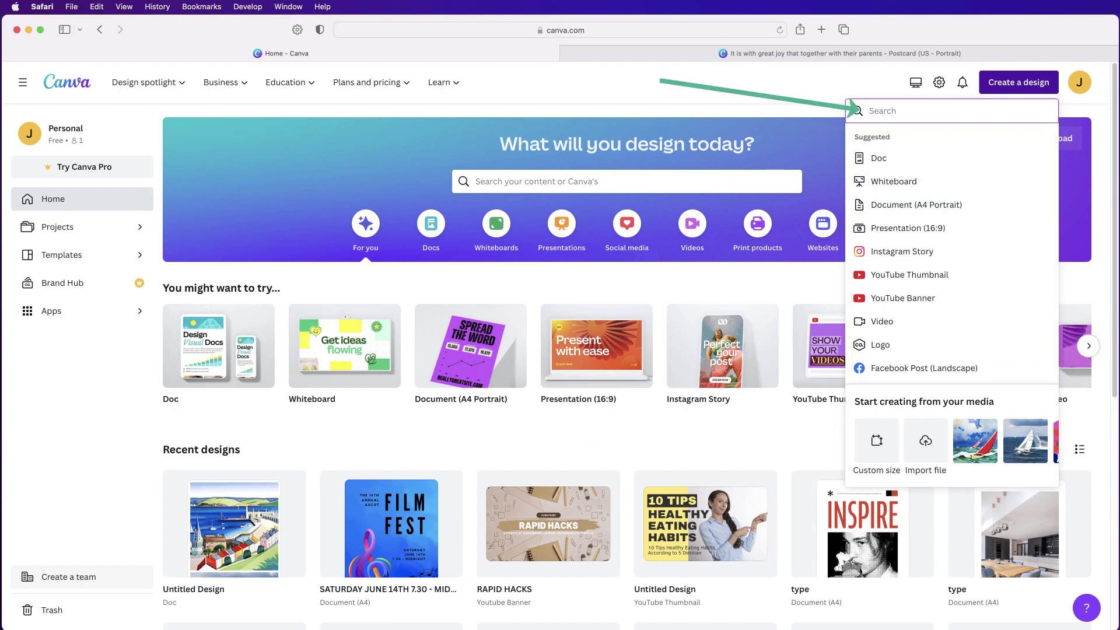
type("POSTCARD")
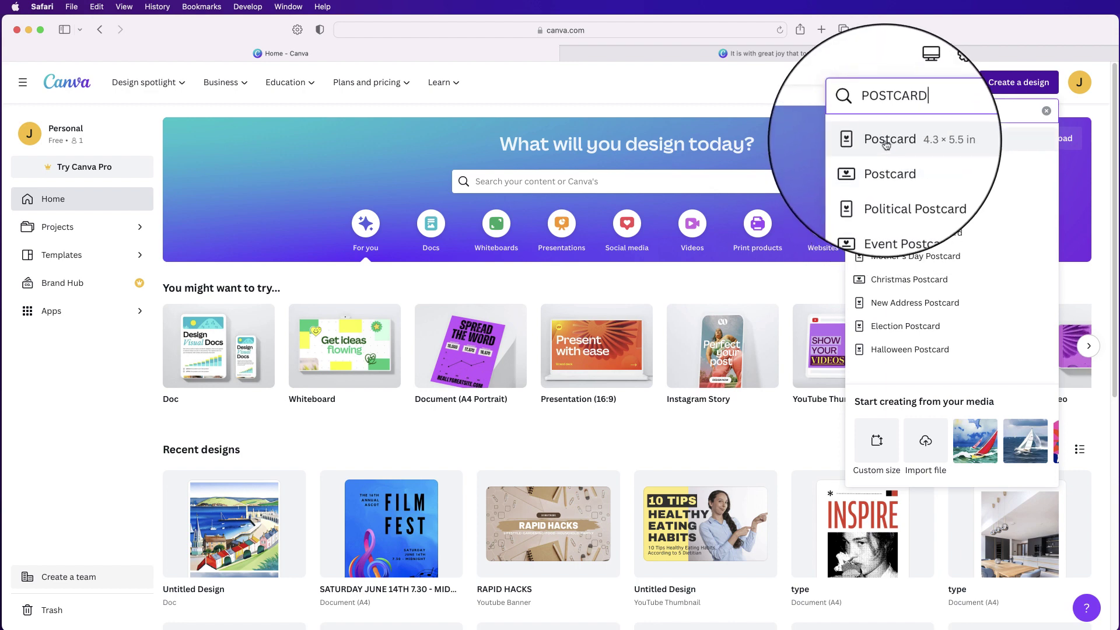
left_click(885, 146)
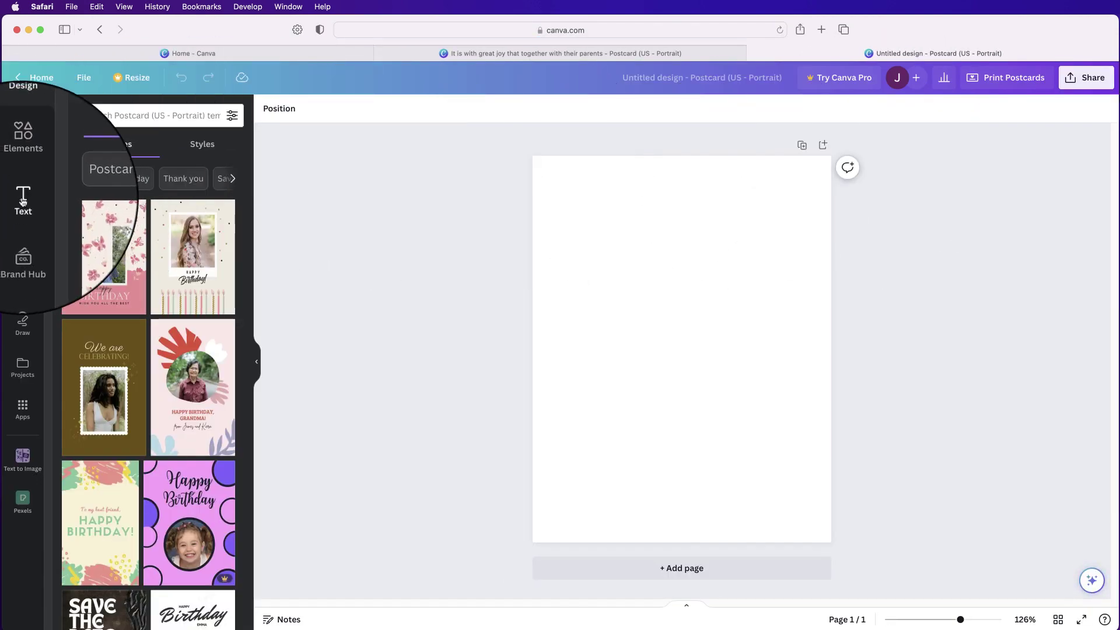
Place an 'Add a subheading' text box on the blank postcard from the Text panel
left_click(24, 200)
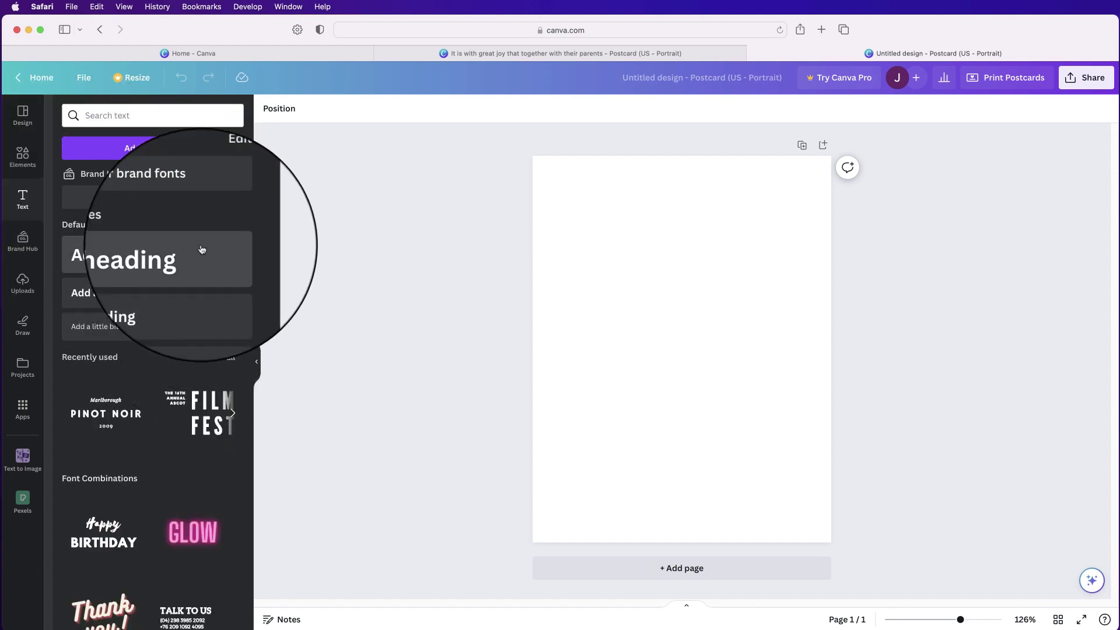
left_click(184, 293)
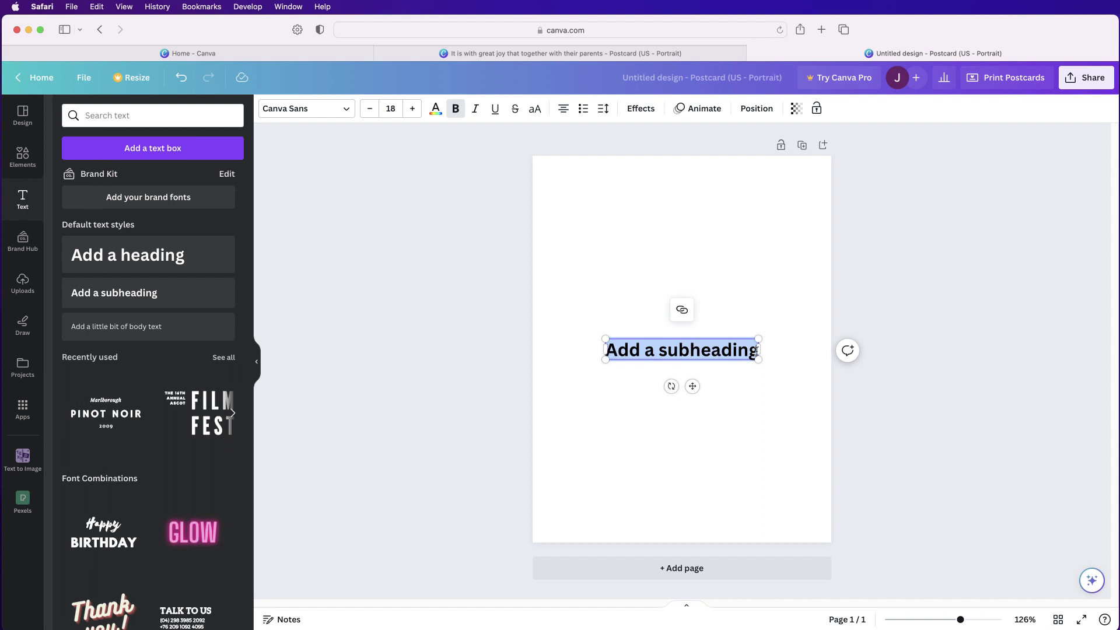
Paste the 'It is with great joy that together with their parents' lines and resize and reposition the box
type("It is with great joy that together with their parents")
left_click_drag(807, 400, 757, 391)
left_click_drag(682, 364, 624, 331)
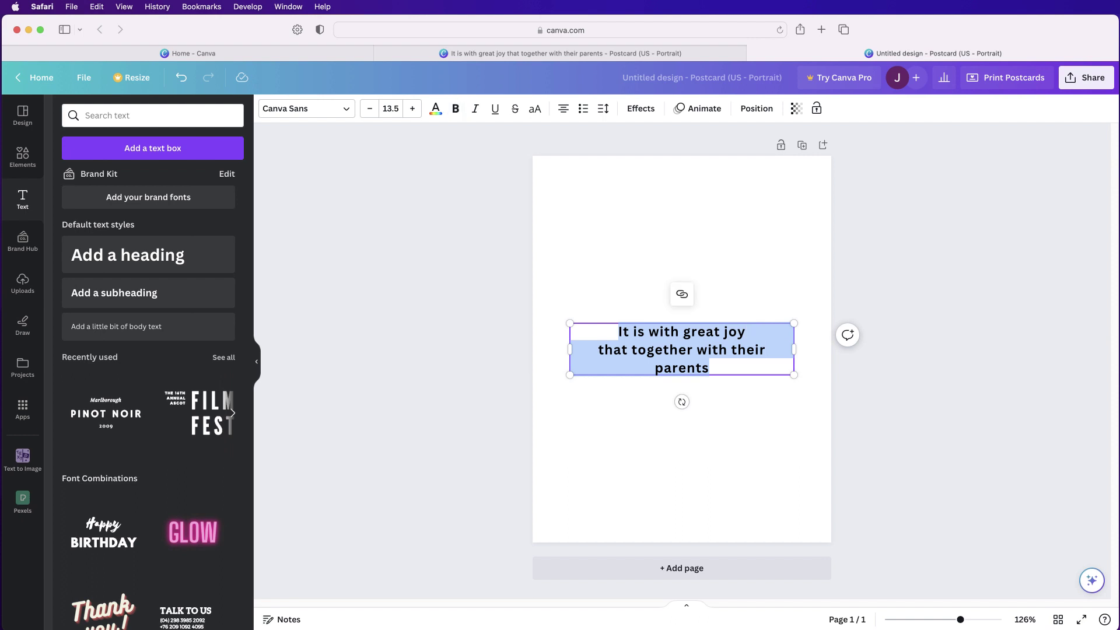
Set the greeting text to Hammersmith One, size 9, all in uppercase
left_click(306, 109)
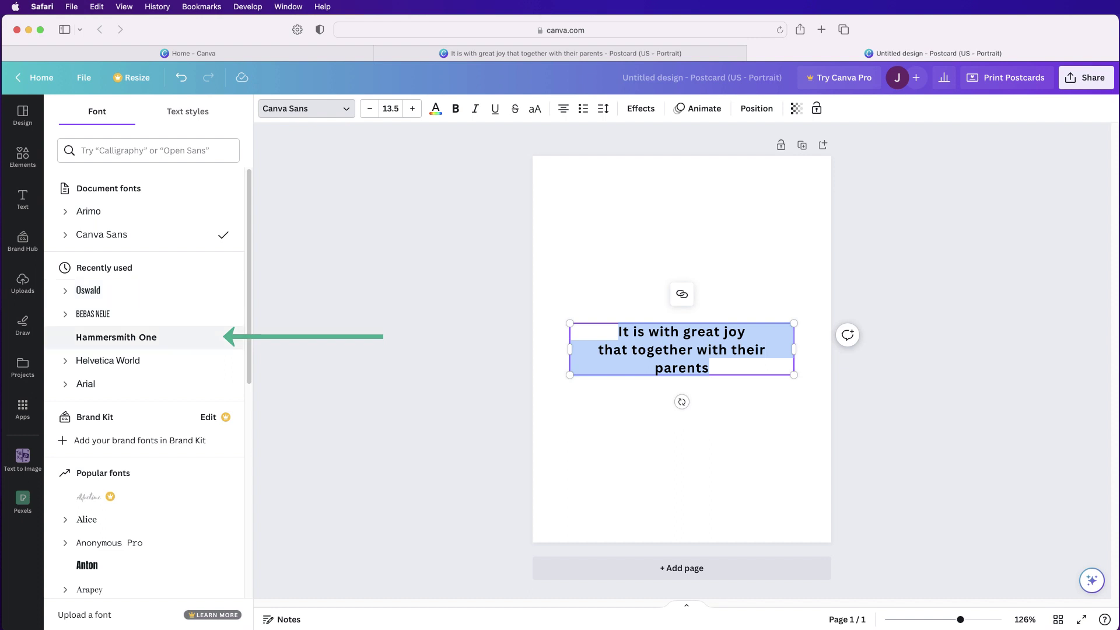
left_click(117, 338)
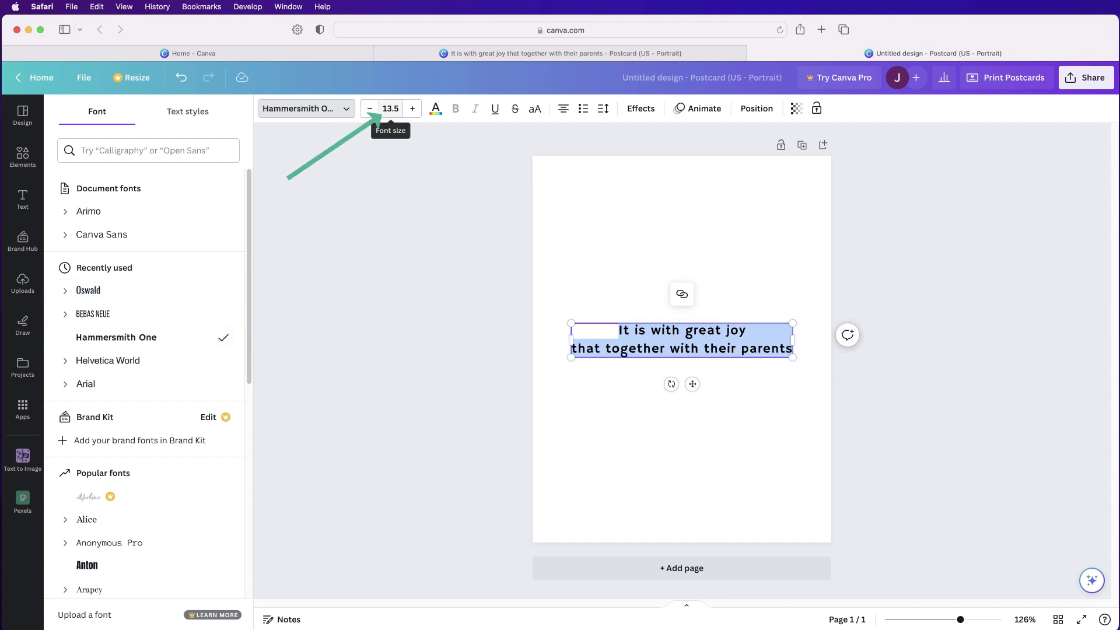
left_click(390, 109)
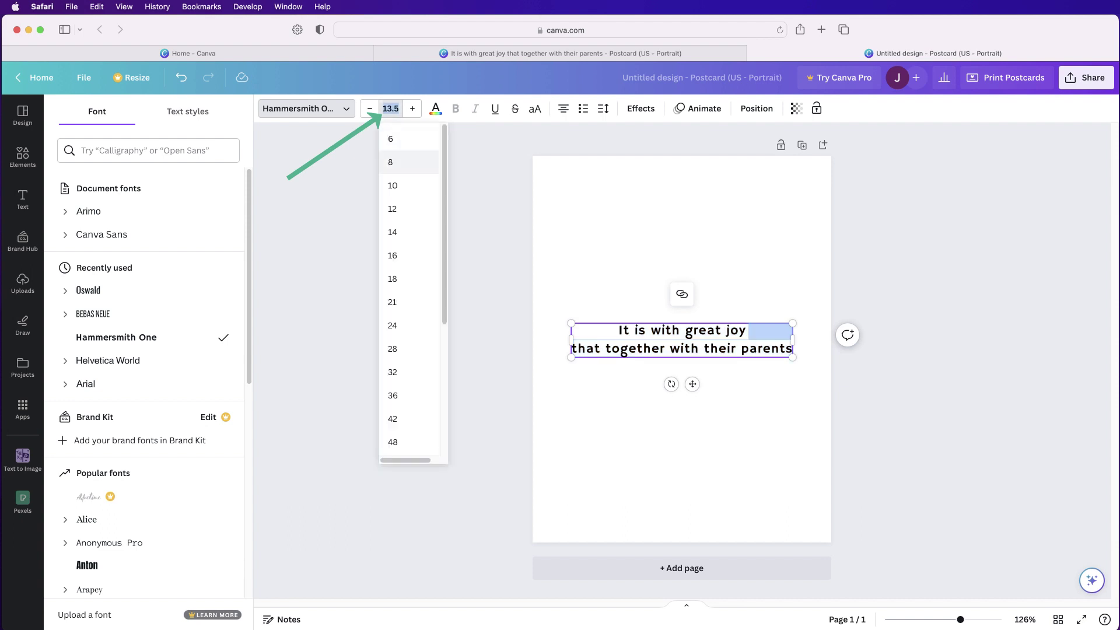
type("9")
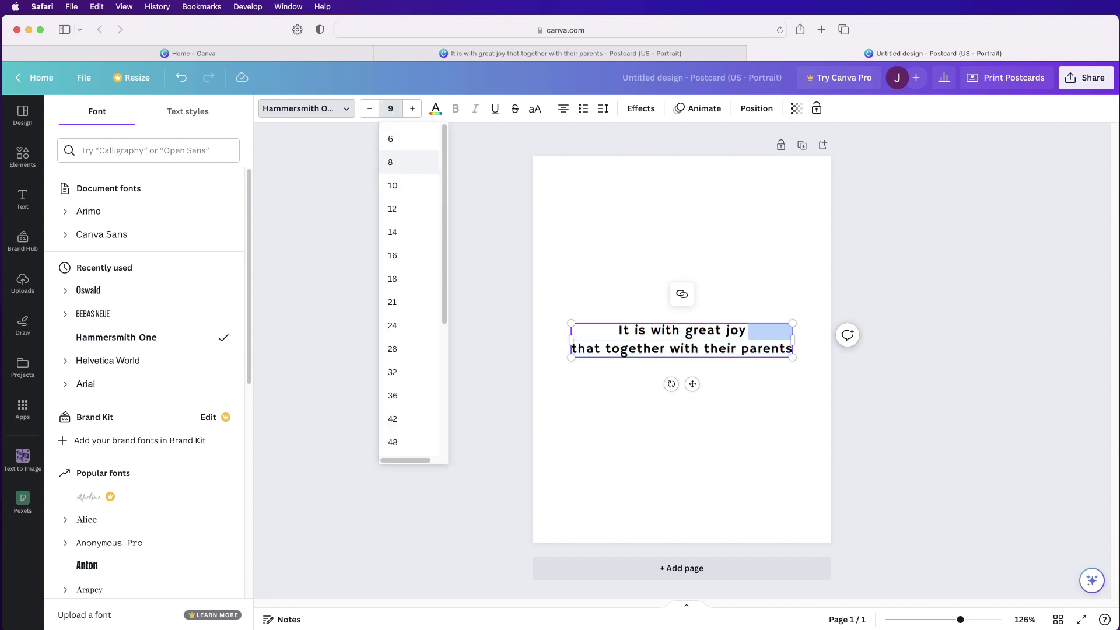
key("Return")
key("super+a")
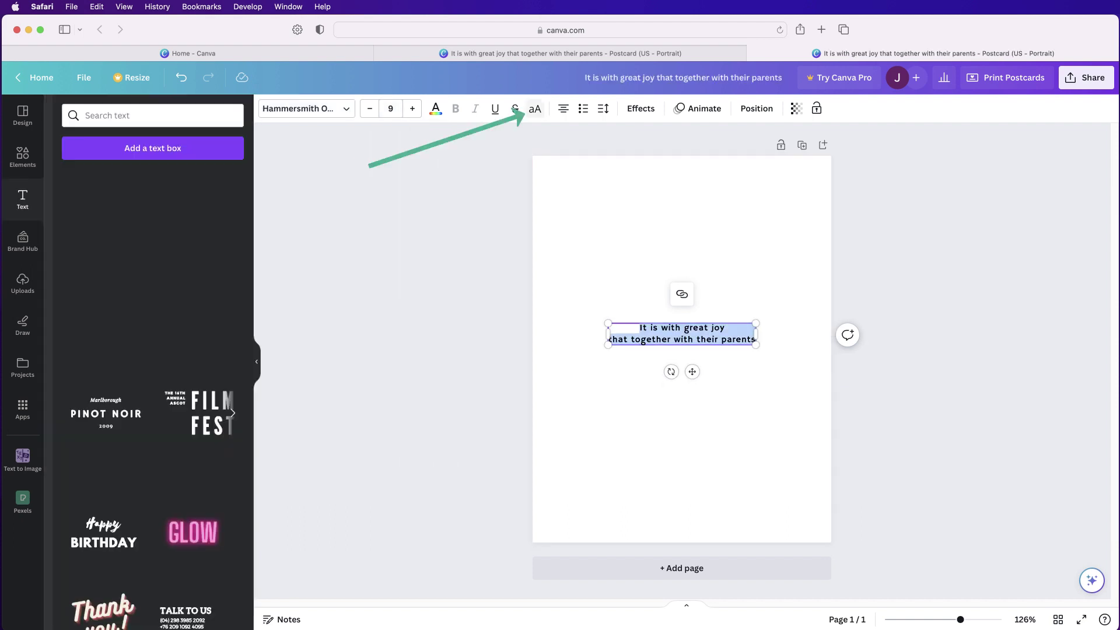
left_click(535, 109)
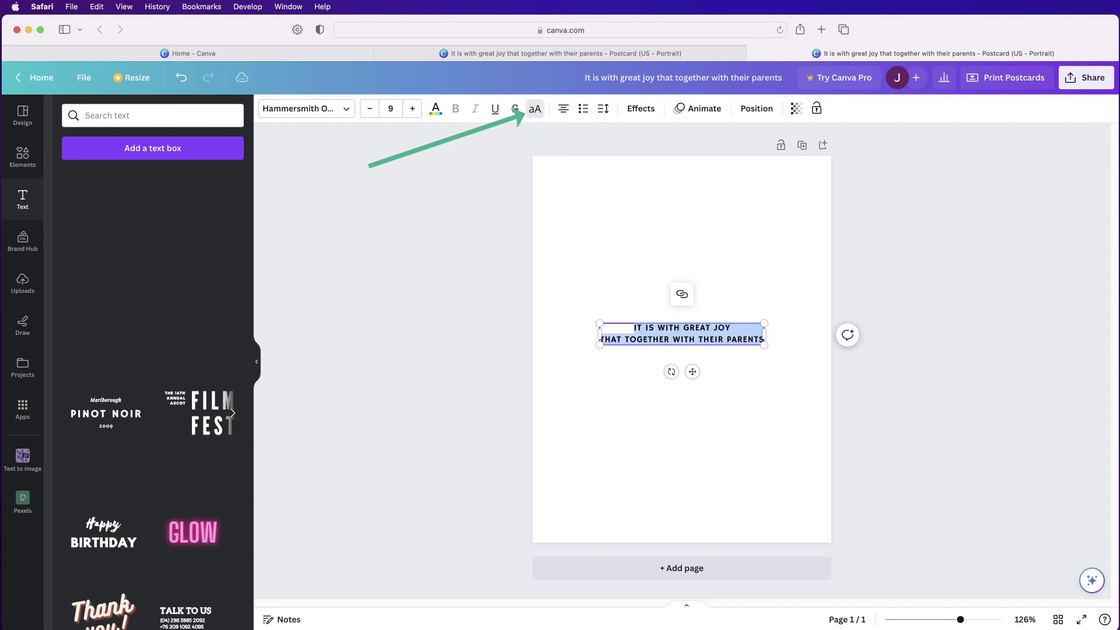
key("Escape")
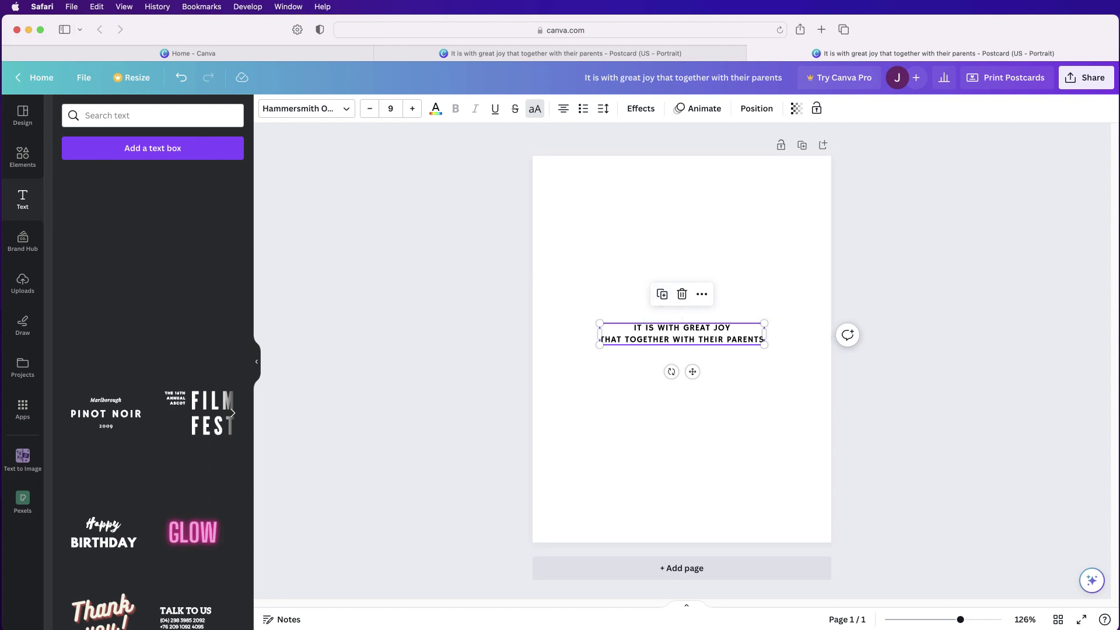
Duplicate the greeting below and replace its text with 'Invite you to celebrate their marriage.'
left_click(663, 294)
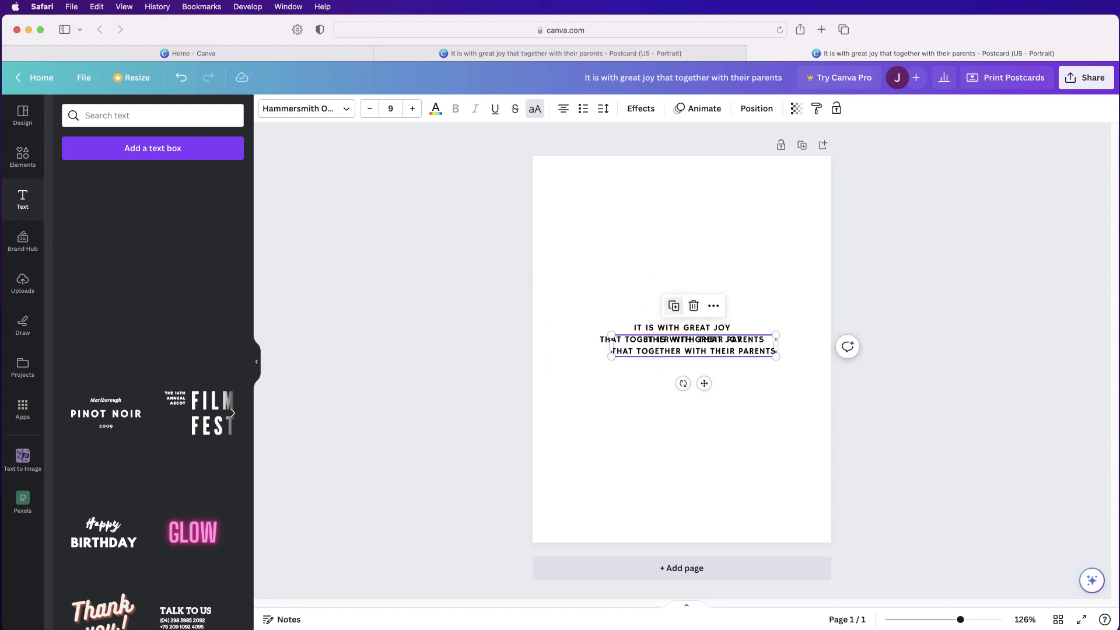
left_click_drag(694, 344, 686, 389)
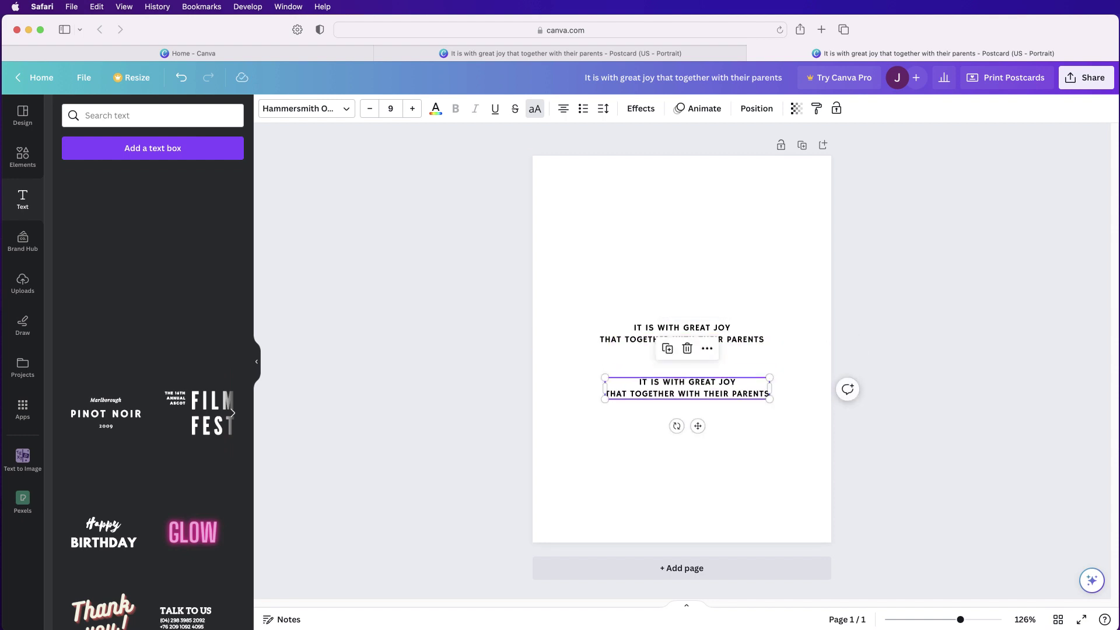
key("Return")
type("INVITE YOU TO CELEBRATE THEIR MARRIAGE")
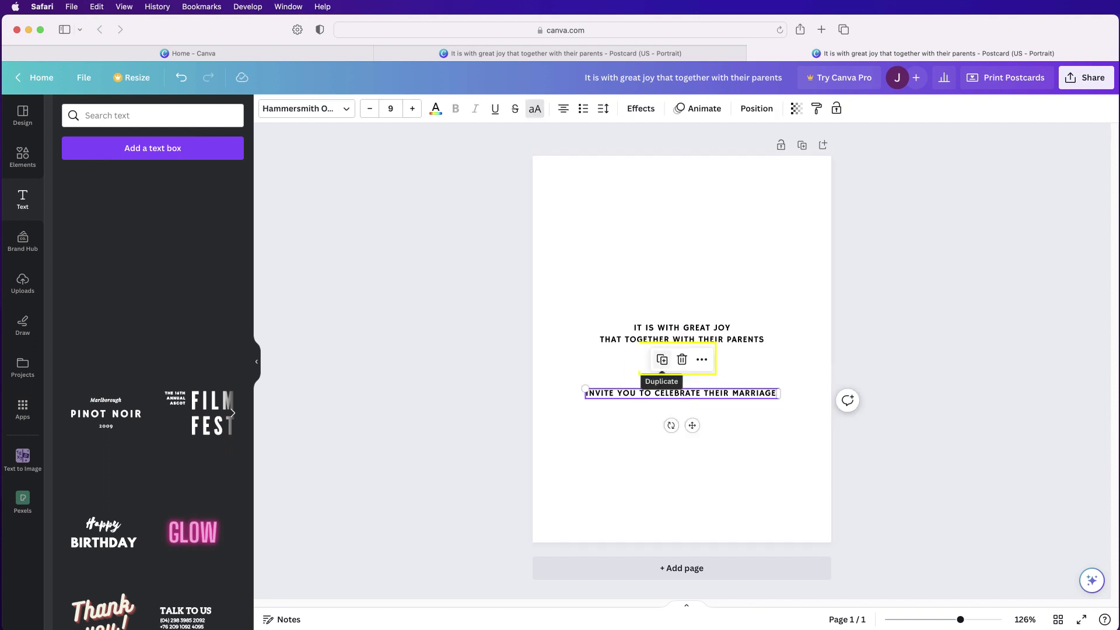
left_click(627, 416)
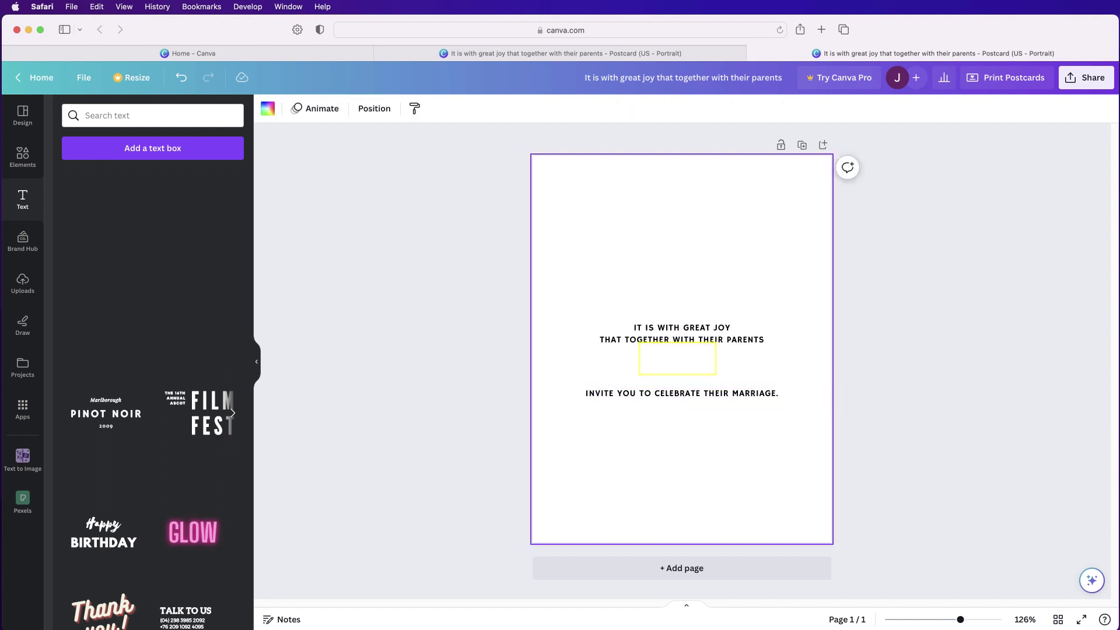
left_click(682, 394)
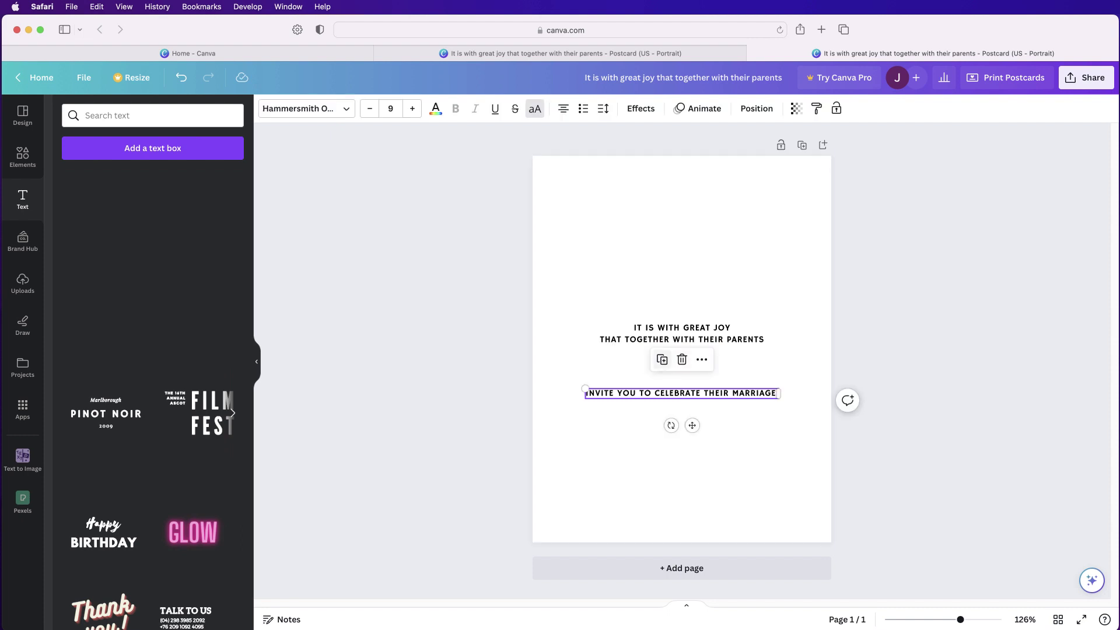
Make three more copies of the invite line and stack them in a column below
left_click(662, 359)
left_click_drag(694, 404, 682, 436)
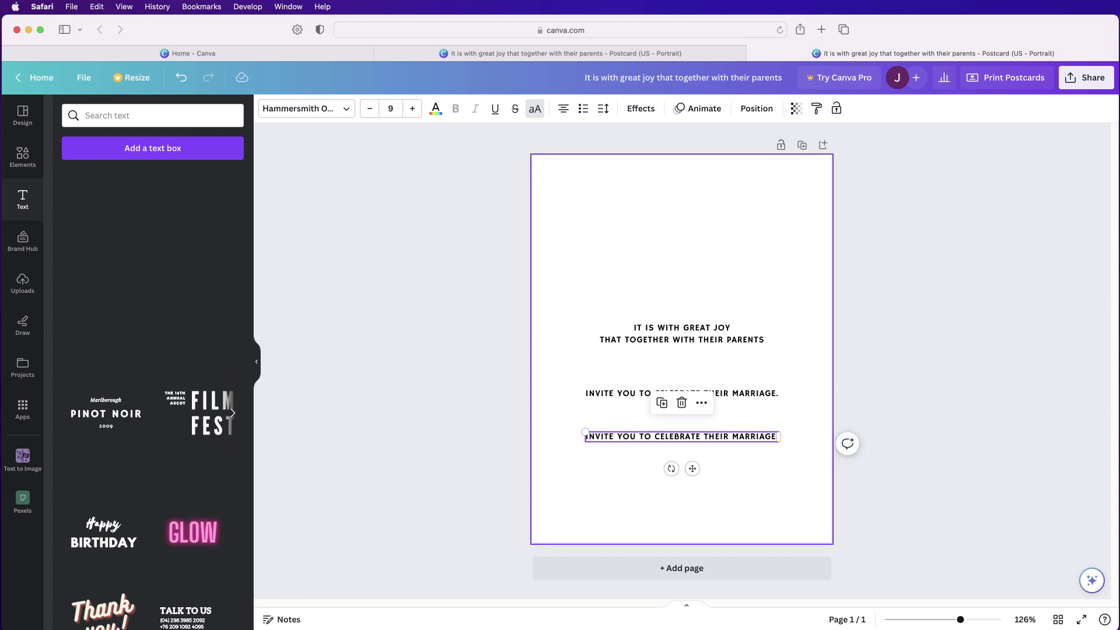
left_click(662, 402)
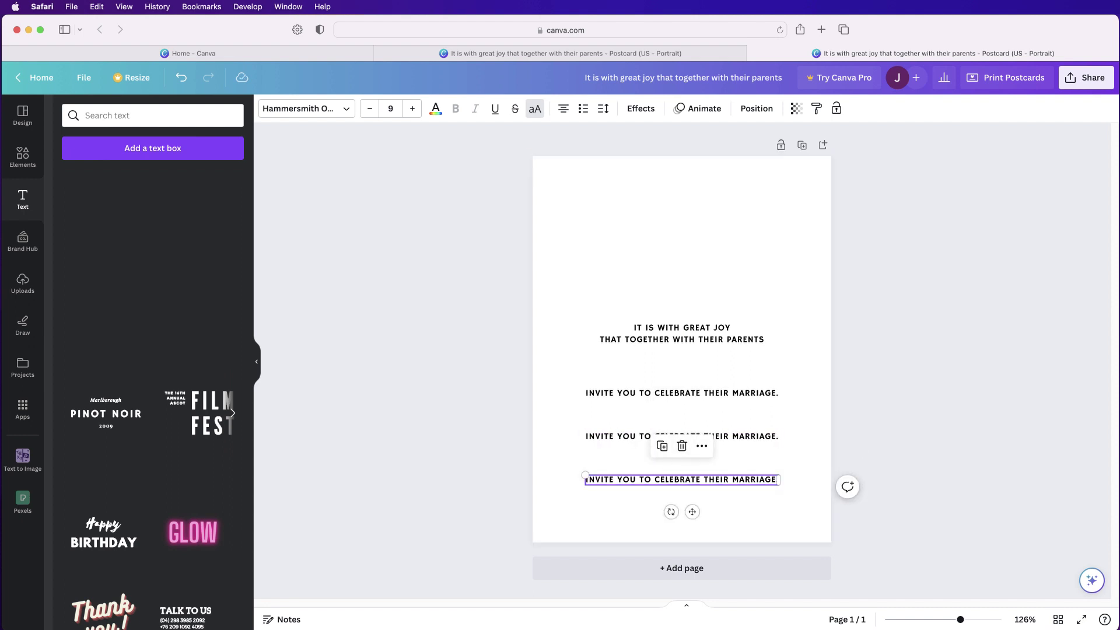
left_click(662, 445)
left_click_drag(682, 523, 682, 507)
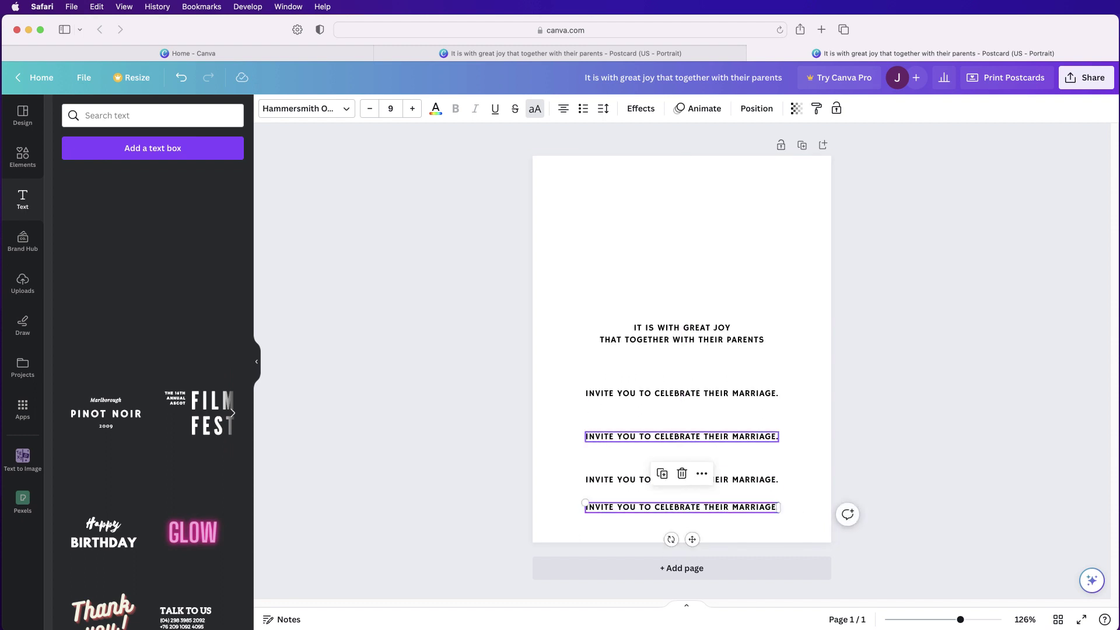
left_click(682, 437)
Change one copy to '2 O'CLOCK' and place it under the venue line
left_click_drag(682, 436, 682, 480)
key("Return")
type("2 O'CLOCK")
key("super+a")
key("Escape")
left_click_drag(682, 480, 682, 454)
Paste the Hatherley Road address into the next copy and duplicate it twice below
left_click_drag(682, 507, 682, 476)
key("Return")
type("HATHERLEY ROAD BENTLEY, HAMPSHIRE")
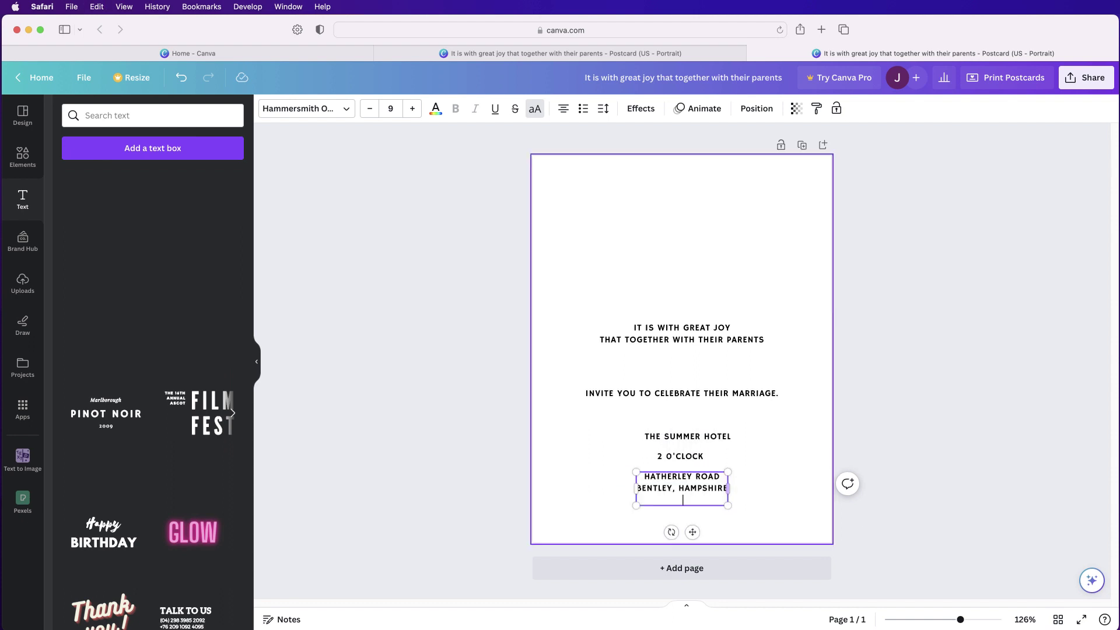
key("Escape")
key("super+d")
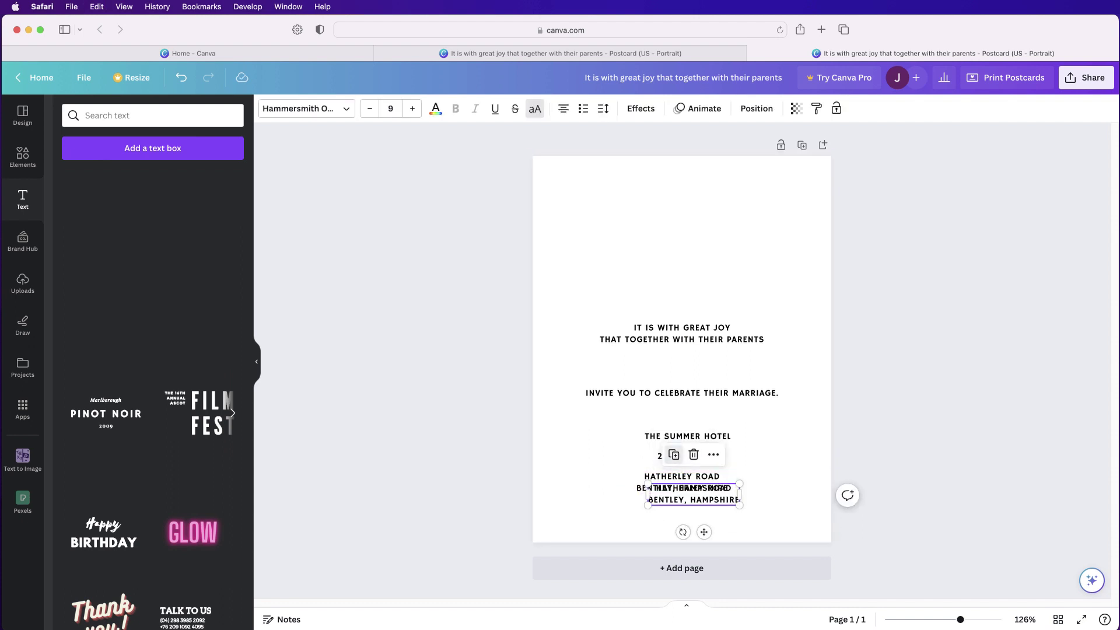
key("shift+Down")
key("shift+Down")
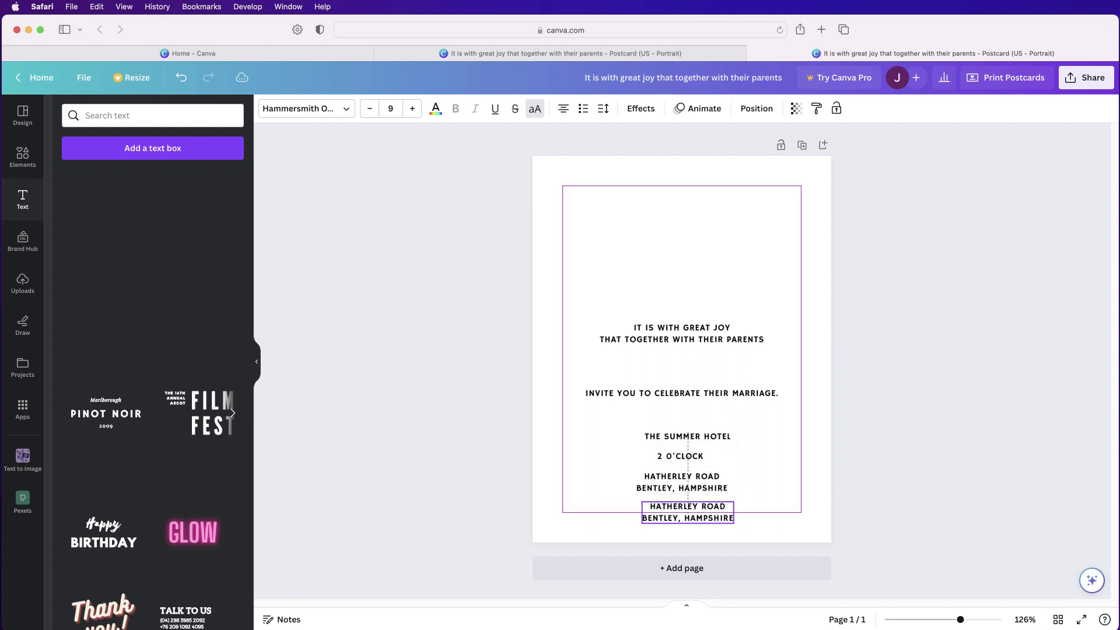
key("super+d")
key("shift+Down")
key("shift+Down")
key("shift+Down")
key("shift+Down")
key("shift+Down")
key("shift+Down")
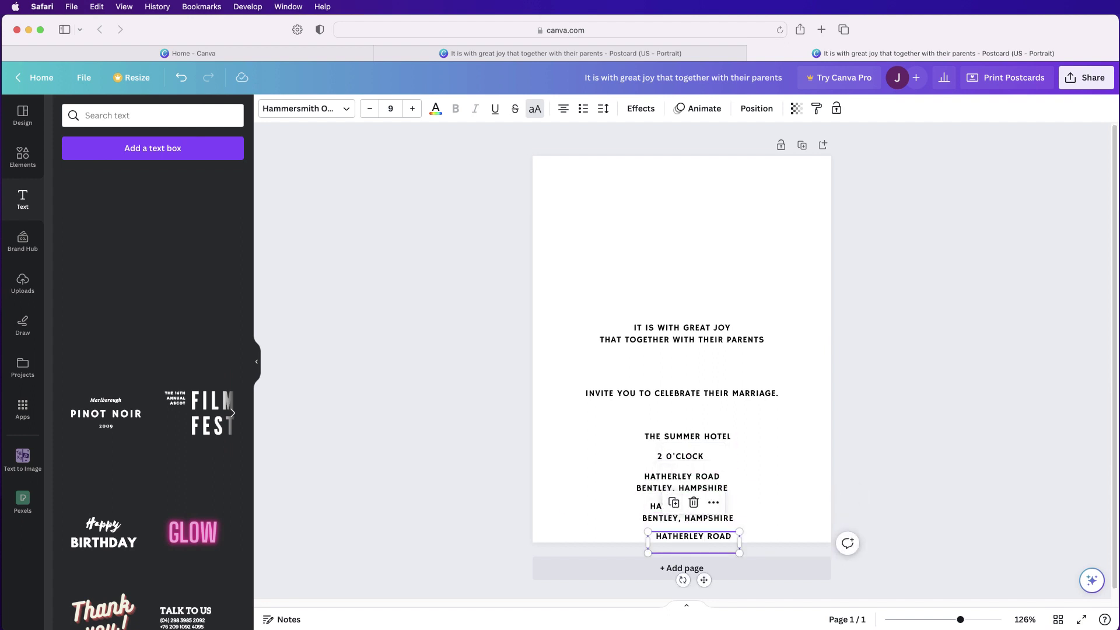
Move the INVITE, THE SUMMER HOTEL, 2 O'CLOCK and address lines up into even, centred spacing
left_click_drag(682, 393, 689, 301)
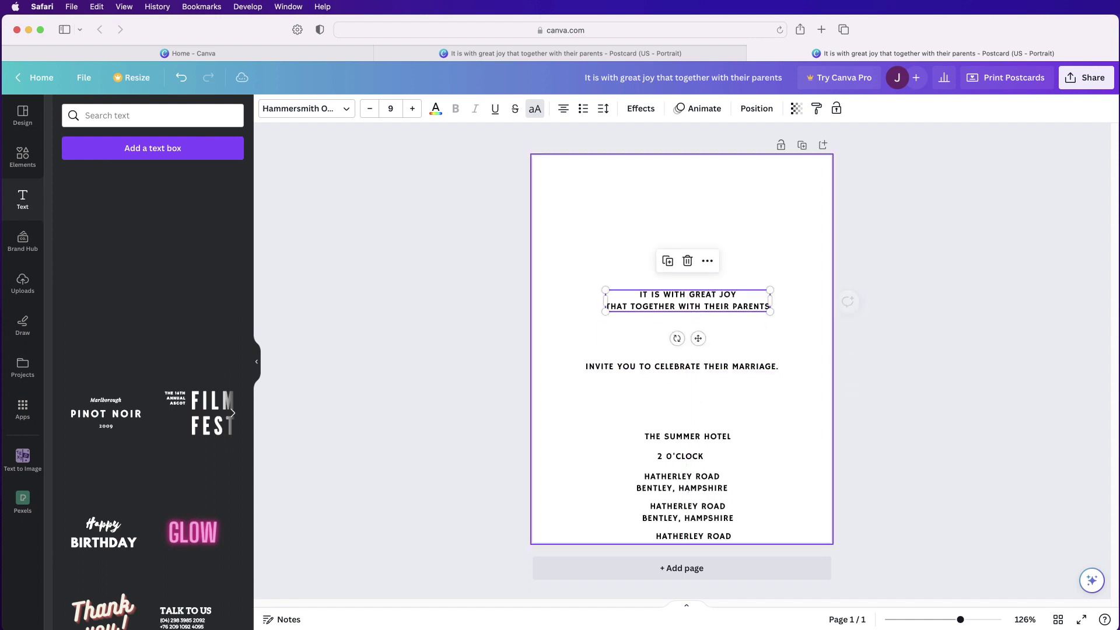
left_click_drag(688, 437, 689, 402)
left_click_drag(683, 457, 686, 428)
left_click_drag(682, 482, 682, 461)
left_click_drag(688, 511, 684, 487)
left_click_drag(693, 536, 684, 517)
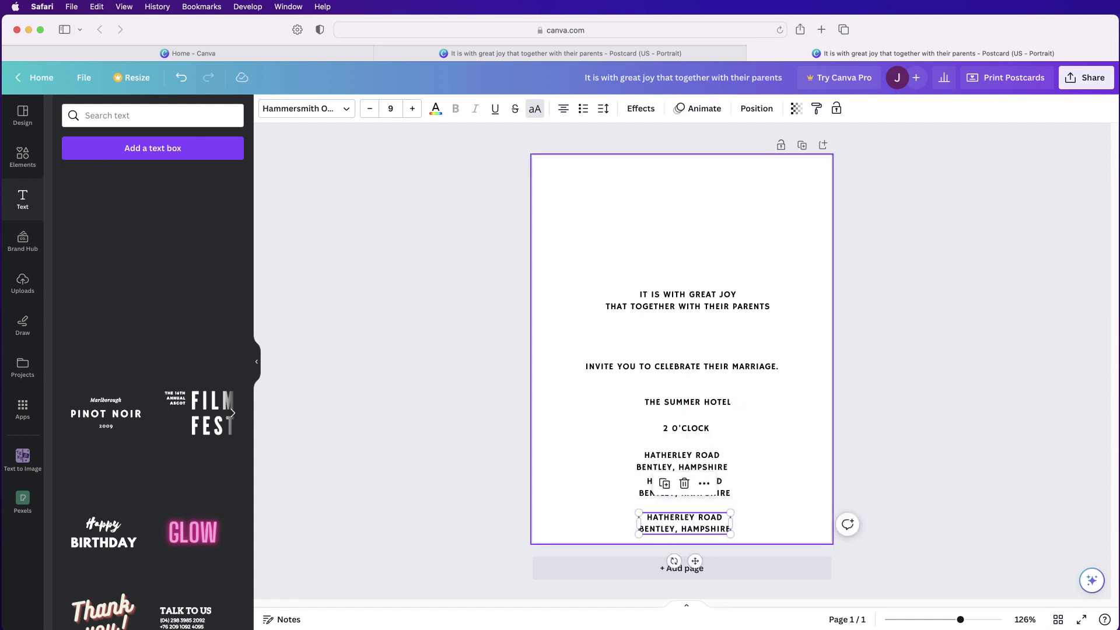
left_click(684, 482)
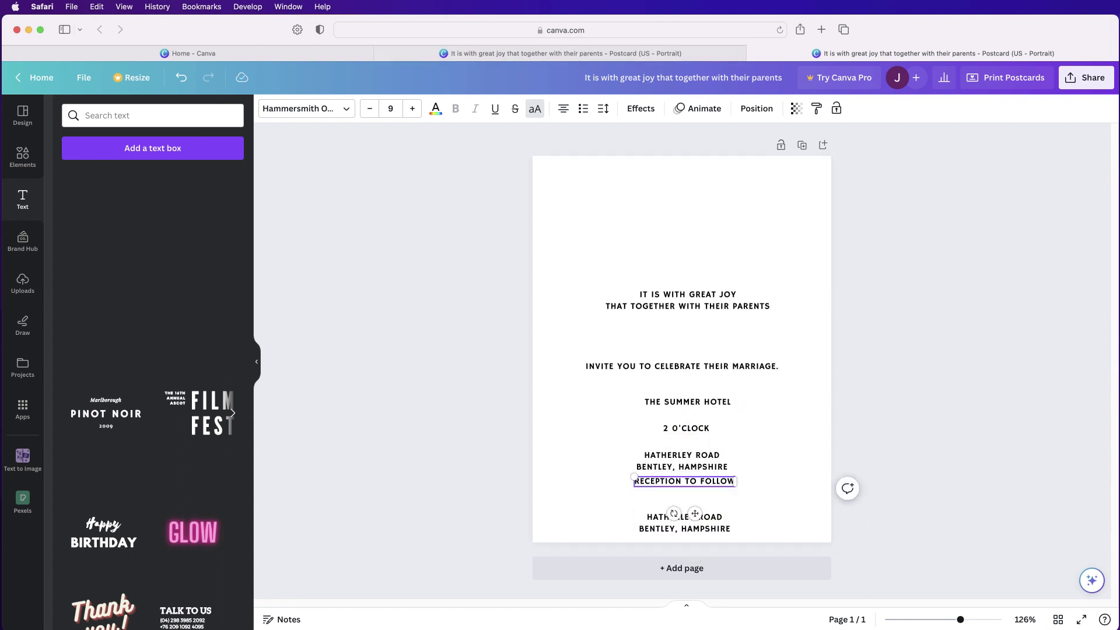
left_click(684, 523)
type("MORE INFO AT WWW.MYWEDDING.COM")
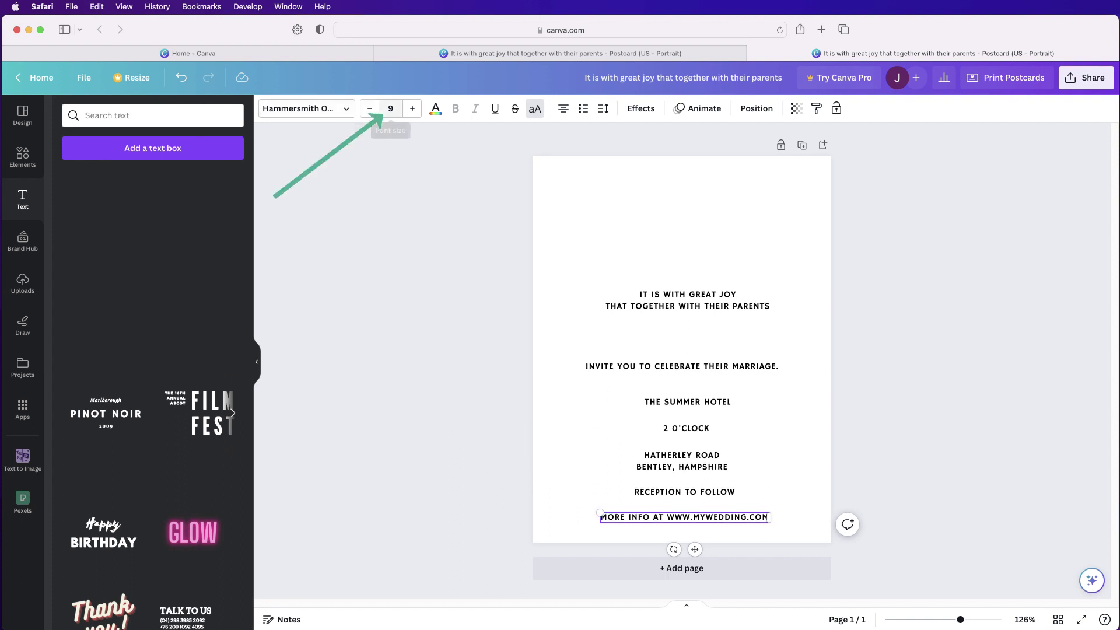
left_click(390, 108)
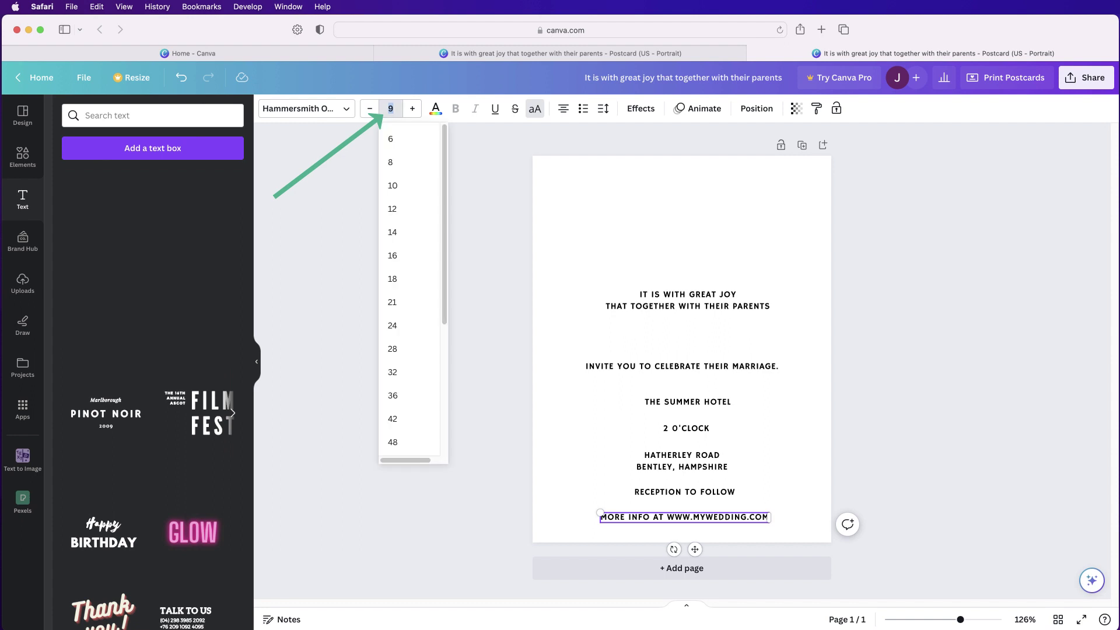
key("Return")
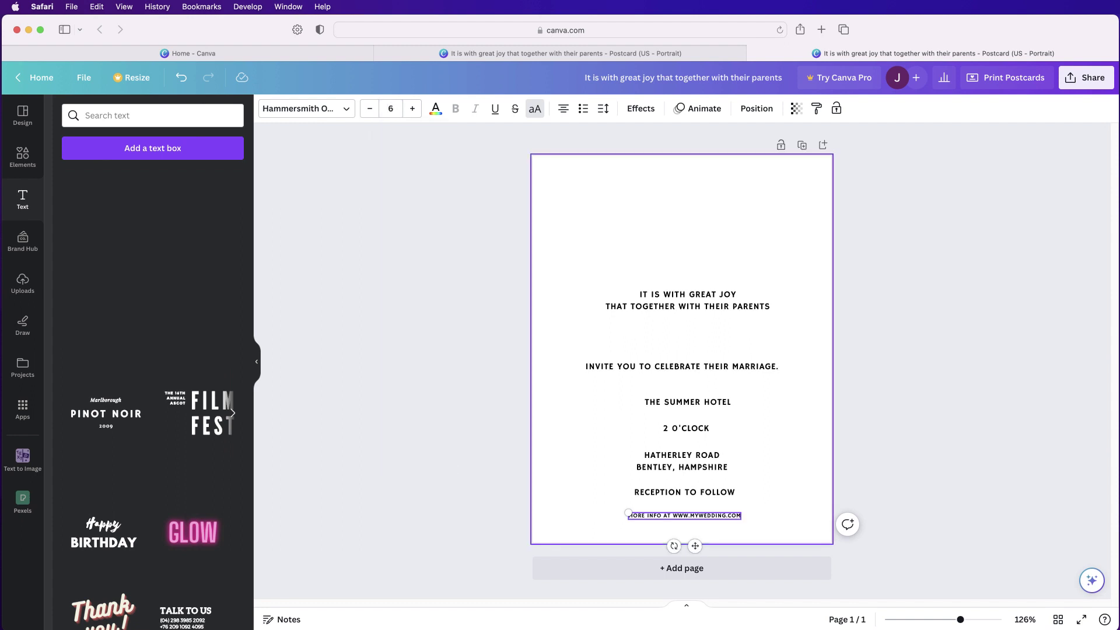
Shrink RECEPTION TO FOLLOW to size 7 and make the address and THE SUMMER HOTEL lines smaller
left_click(700, 492)
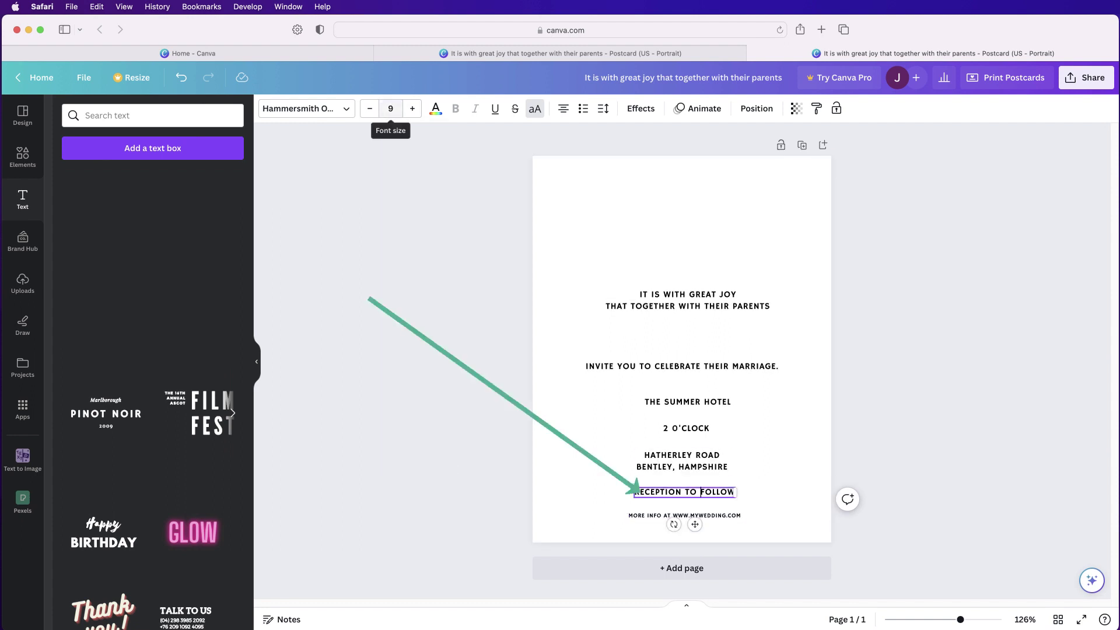
left_click(391, 109)
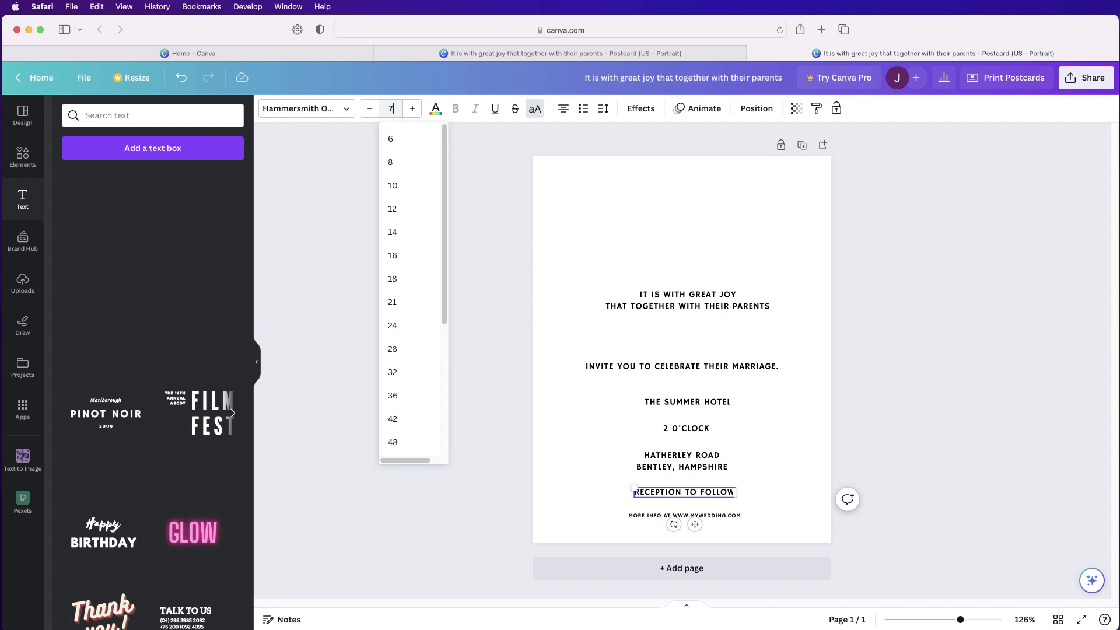
key("Return")
left_click(682, 461)
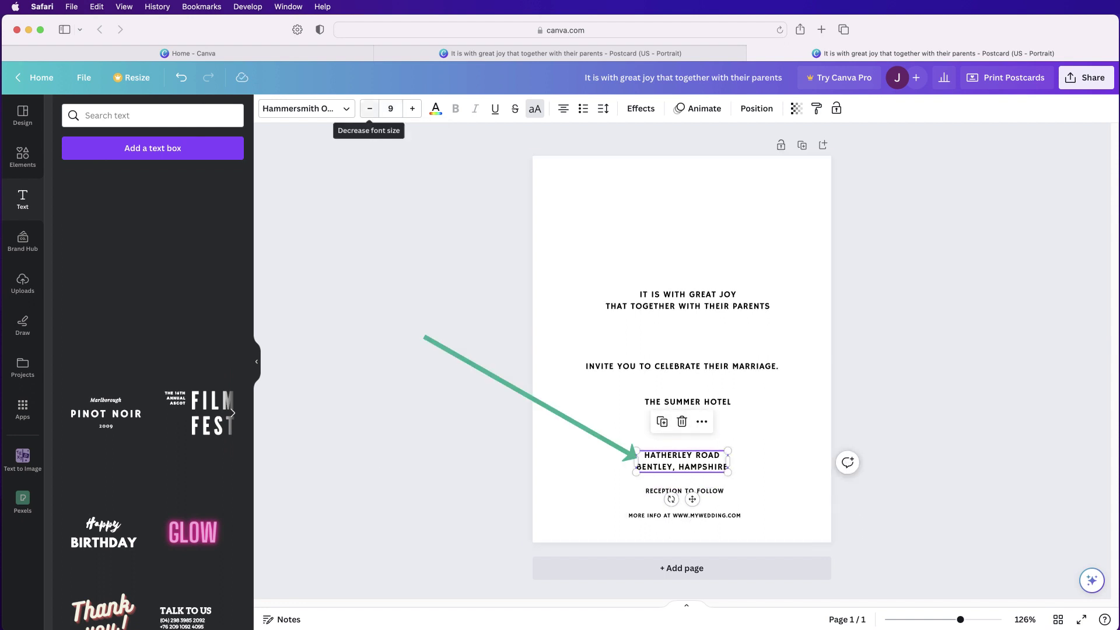
left_click(370, 109)
left_click(687, 401)
left_click(390, 109)
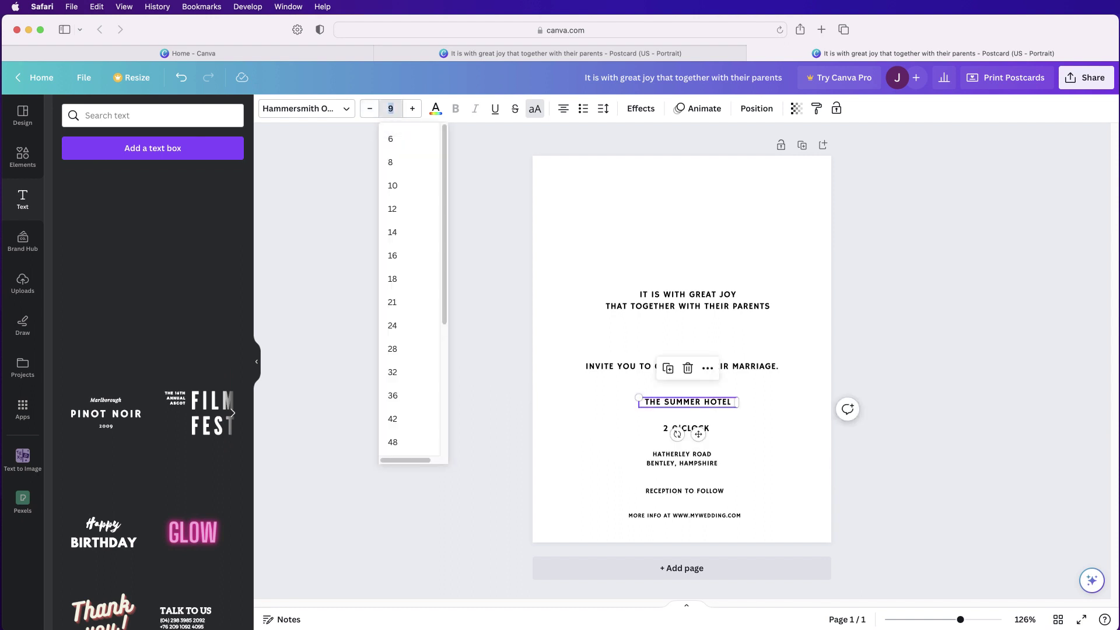
key("Escape")
left_click(688, 300)
Duplicate the greeting block above the INVITE line and change the copy's text to '25'
left_click(668, 260)
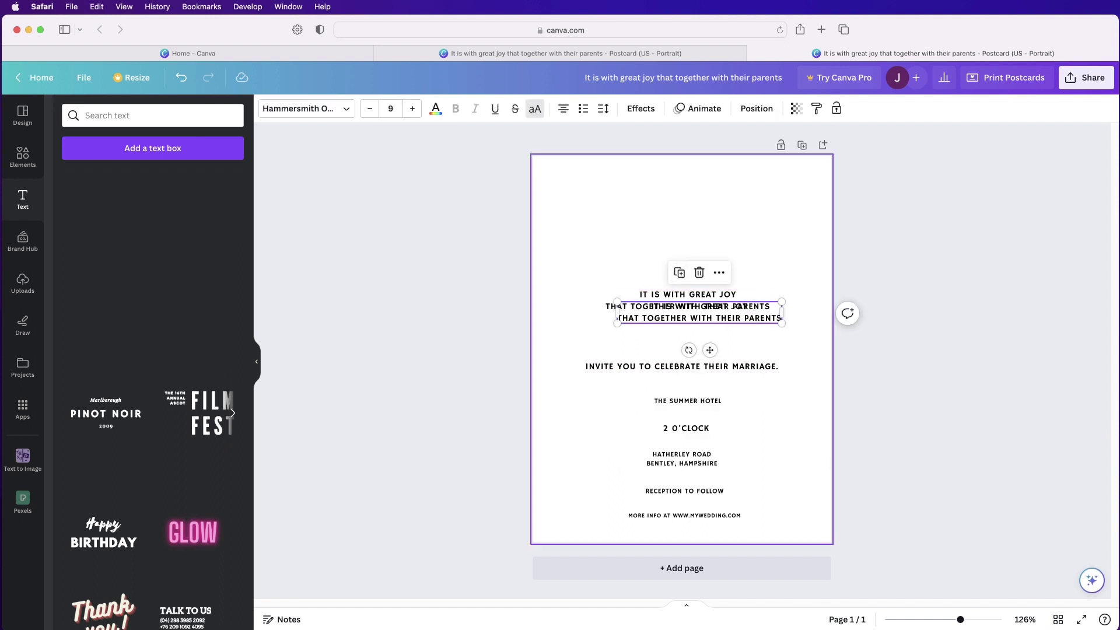
left_click_drag(699, 315, 642, 214)
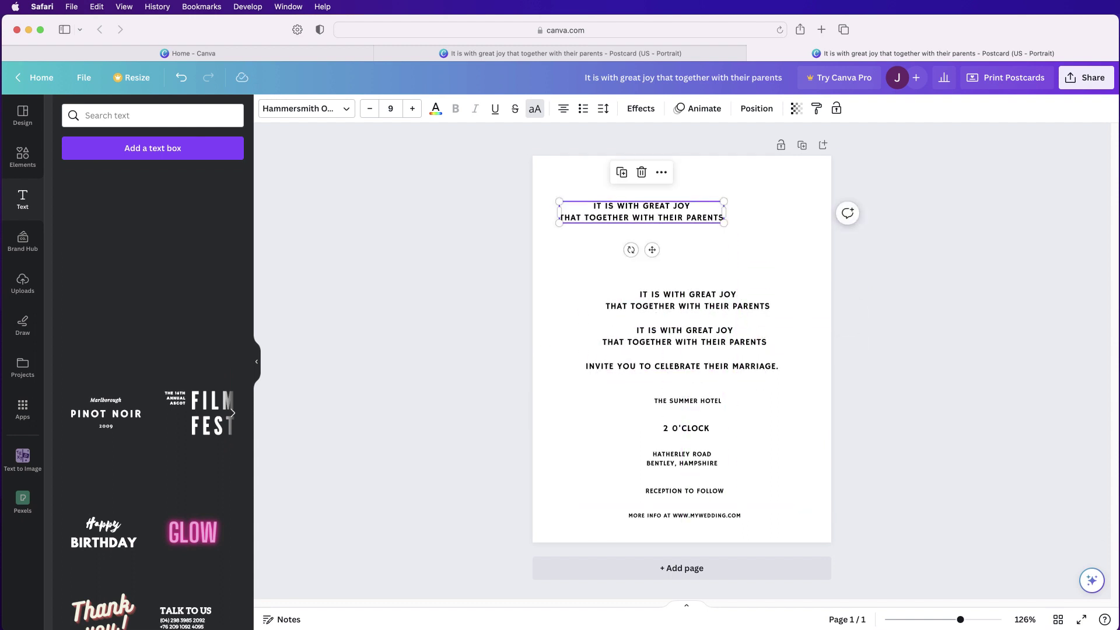
double_click(643, 215)
type("25")
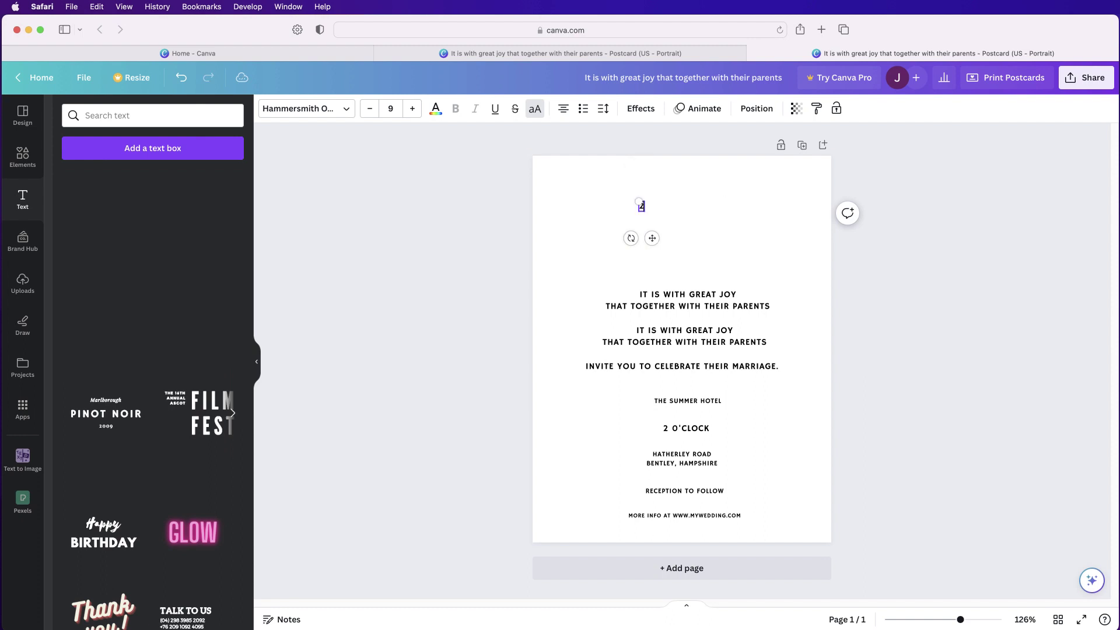
Set the 25 in Oswald at size 50 and move it near the top left
left_click(306, 109)
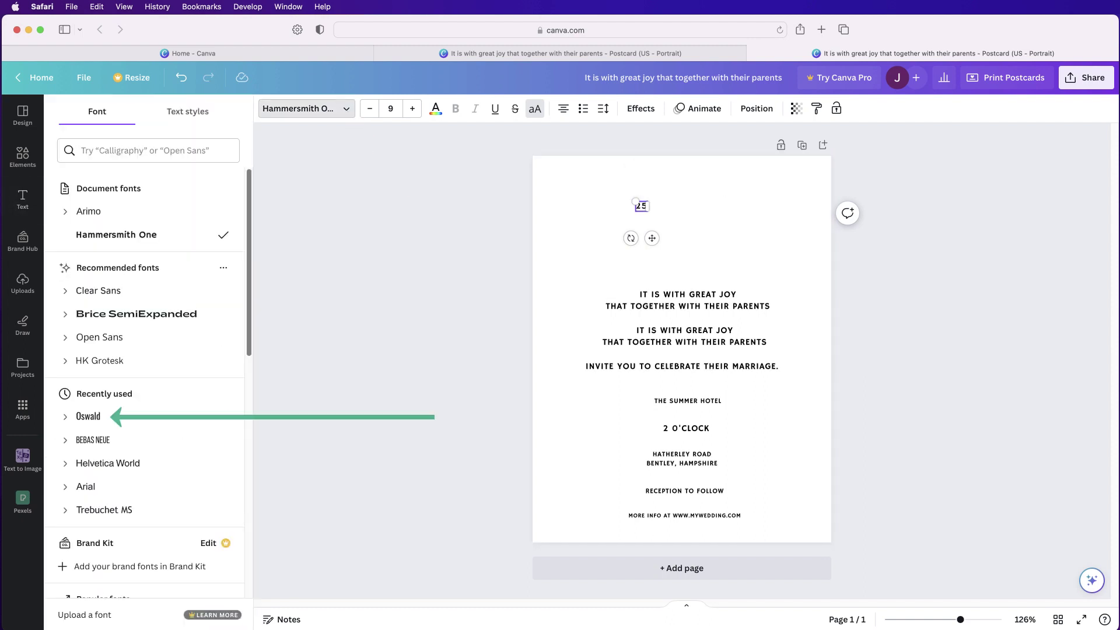
left_click(88, 416)
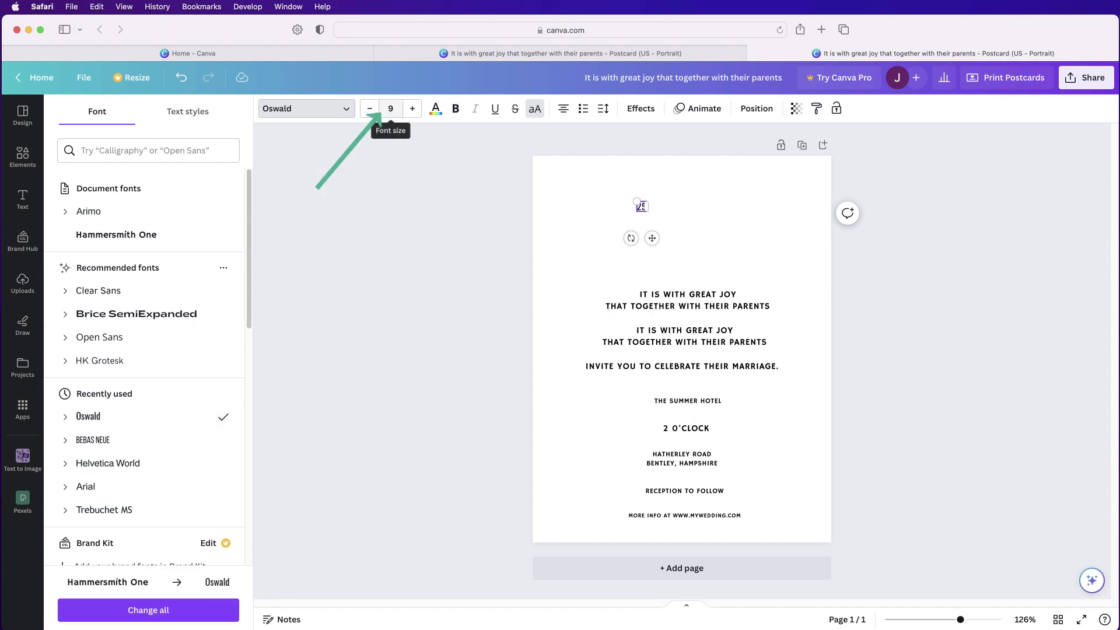
left_click(390, 109)
type("50")
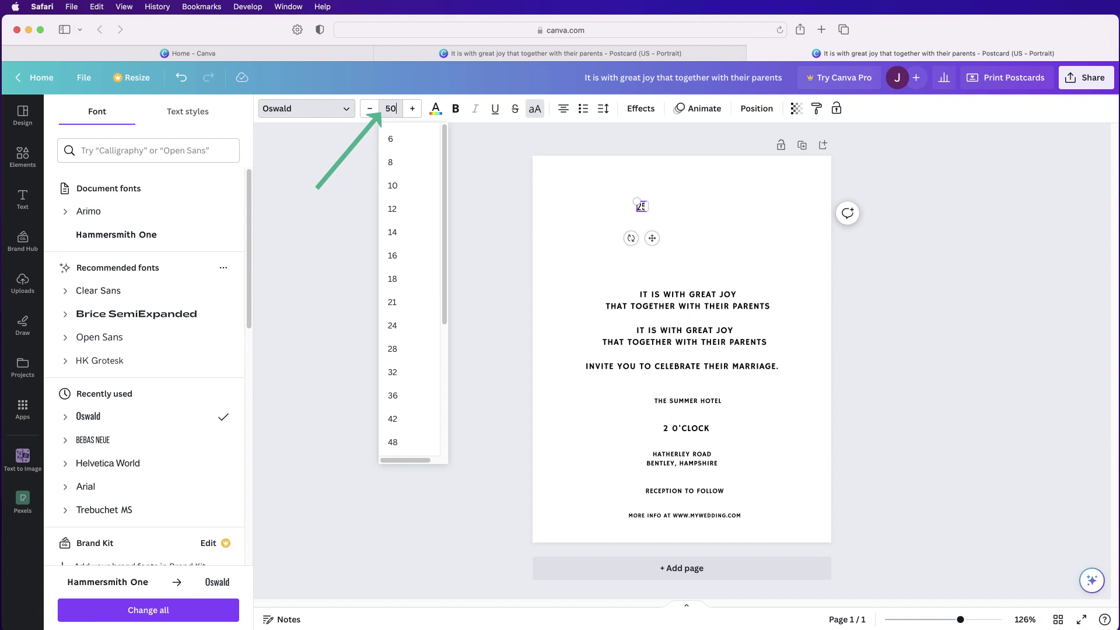
key("Return")
left_click_drag(641, 230, 596, 222)
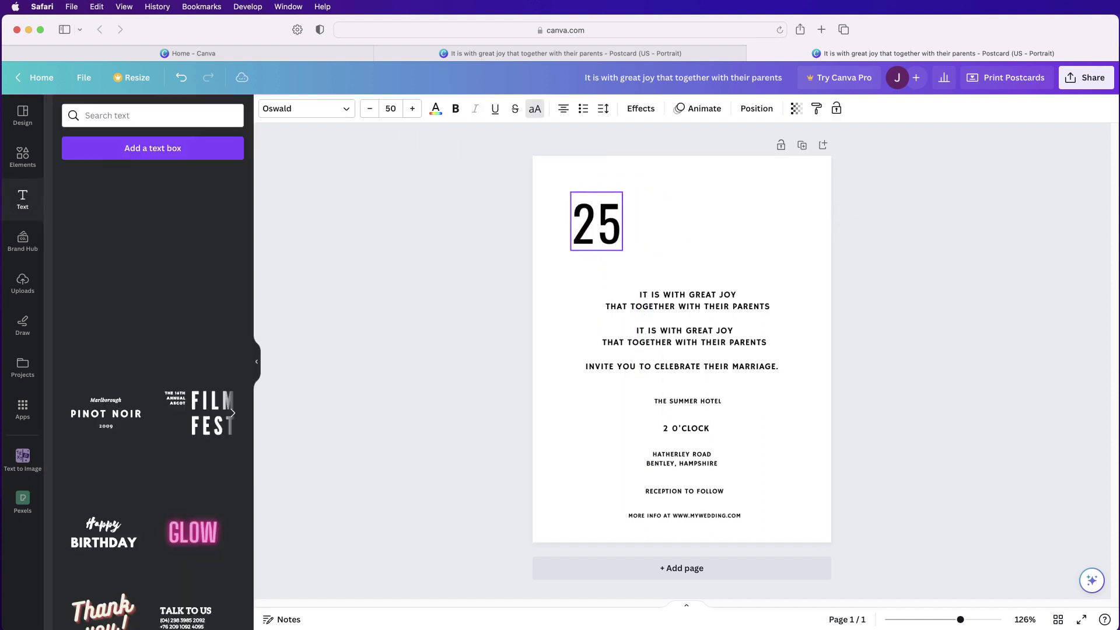
Make two copies of the 25 and line the three numbers up in a row
left_click(577, 163)
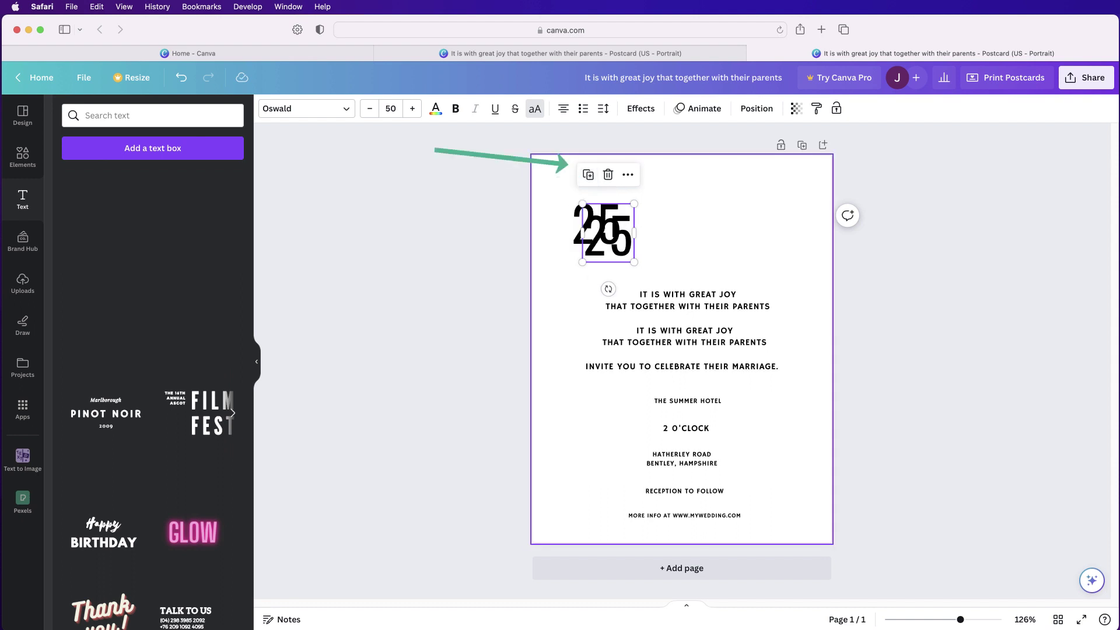
left_click(588, 174)
left_click_drag(620, 245, 762, 228)
left_click_drag(608, 233, 680, 222)
Change the middle number to 07 and the right one to 24, nudging it up
double_click(680, 222)
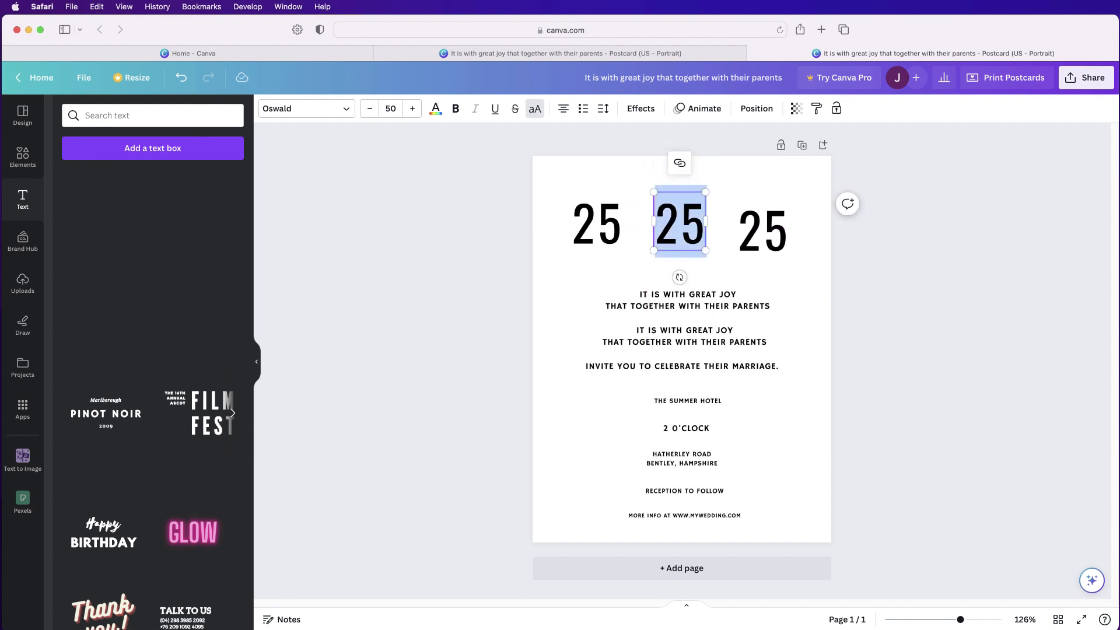
type("07")
left_click(763, 228)
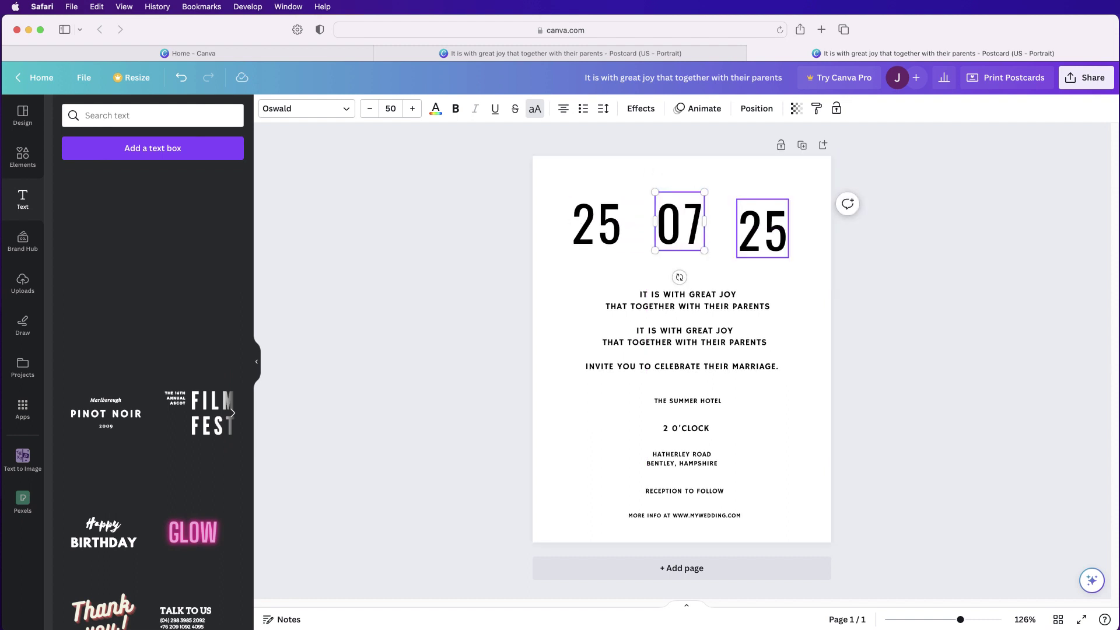
double_click(763, 228)
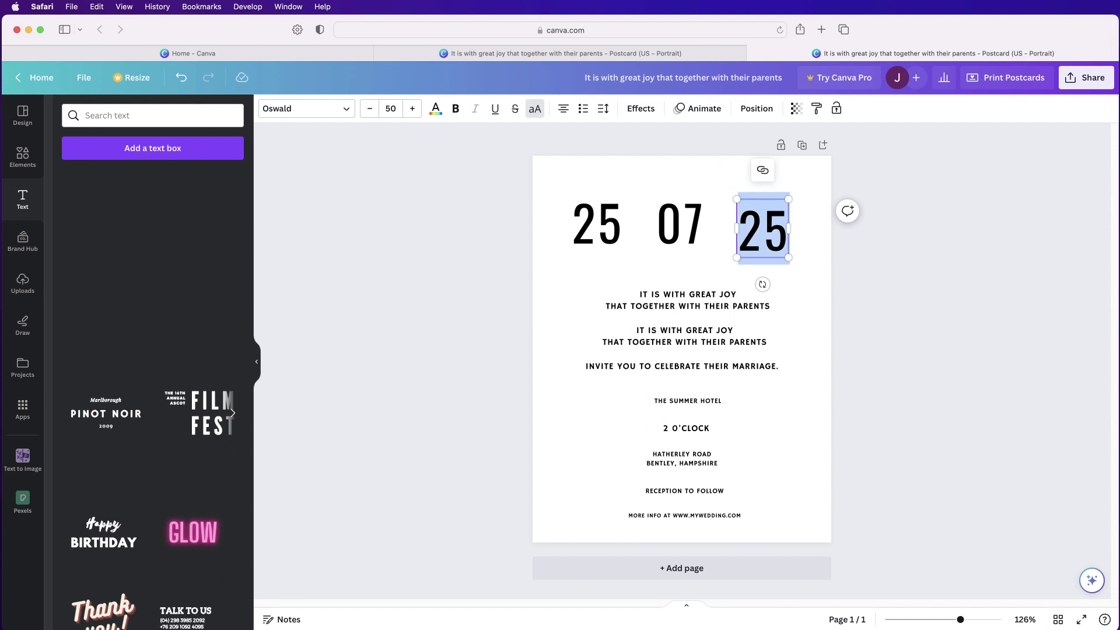
type("24")
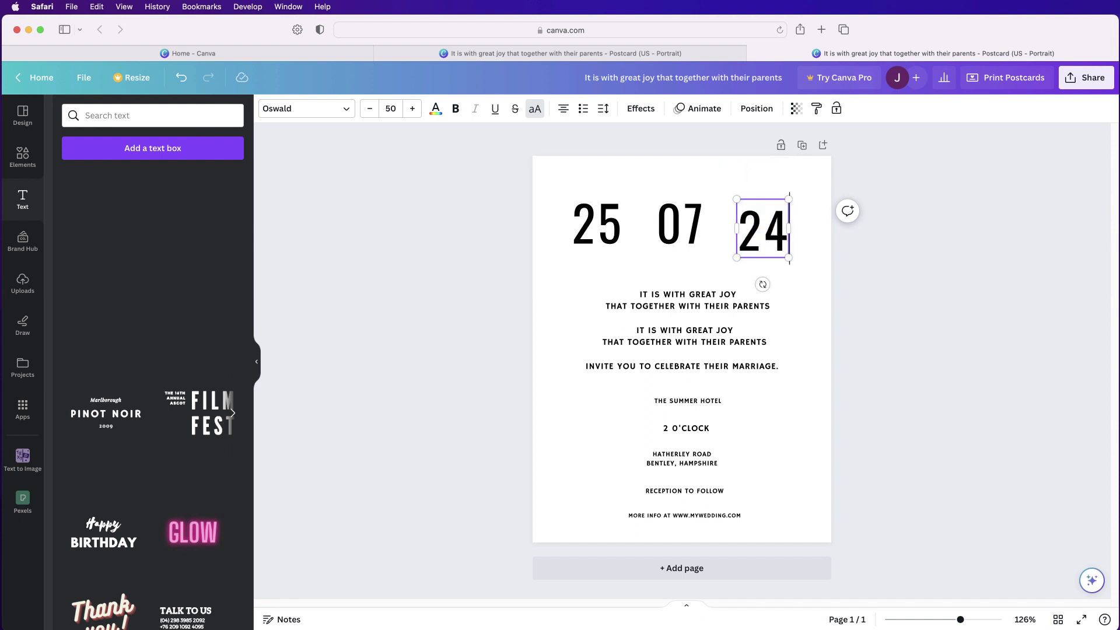
left_click_drag(762, 228, 762, 215)
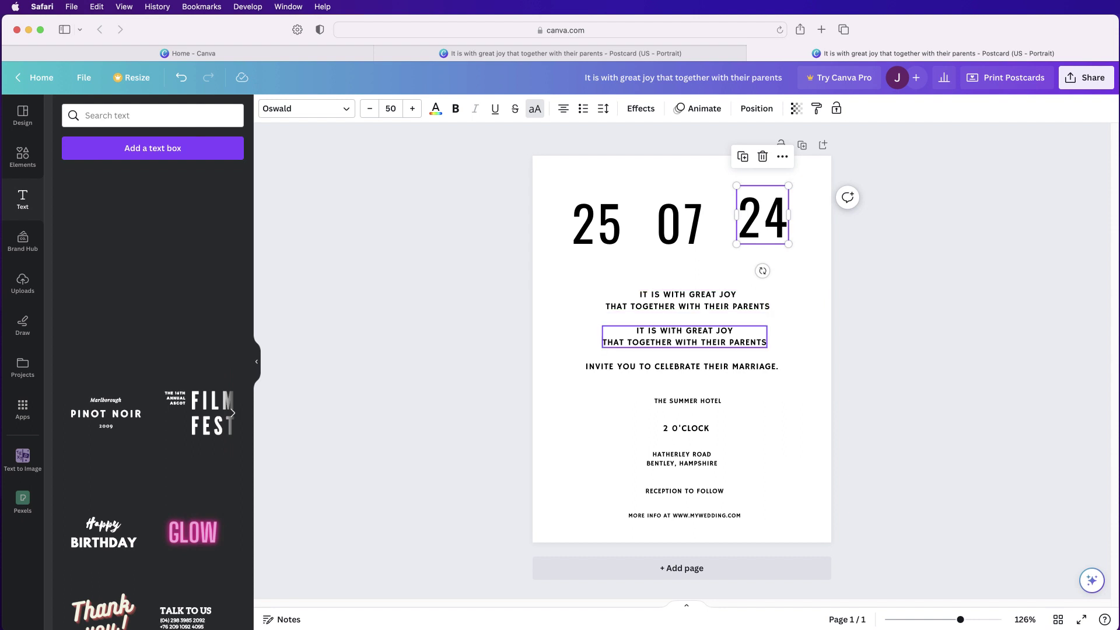
Make the second paragraph the couple's names at size 19 on two lines, invite line moved below
left_click(613, 333)
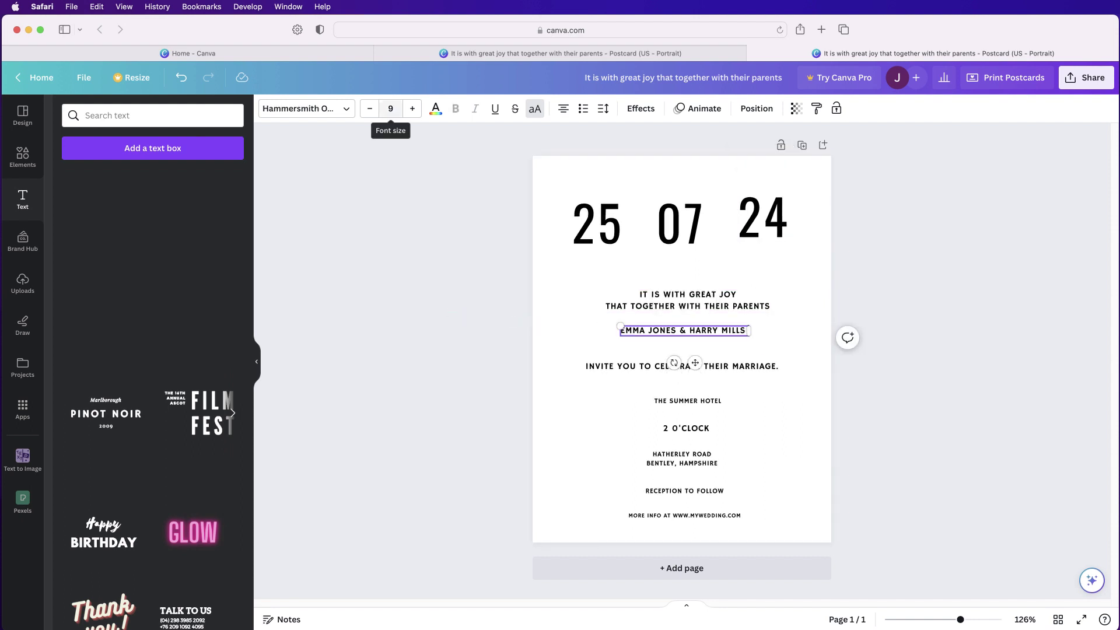
left_click(382, 108)
type("19")
key("Return")
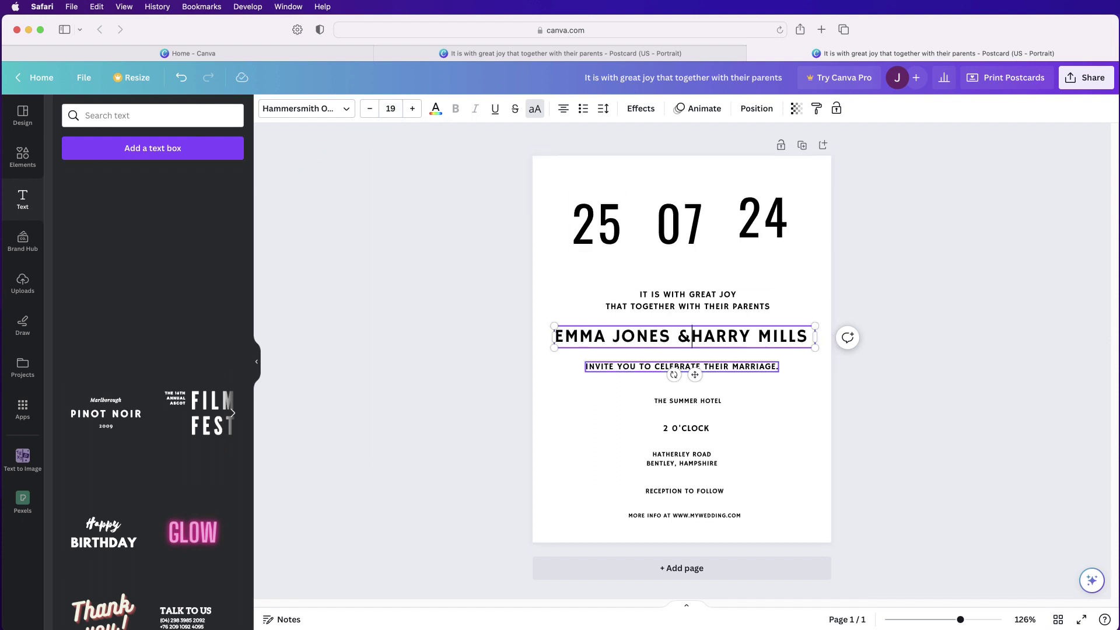
key("Return")
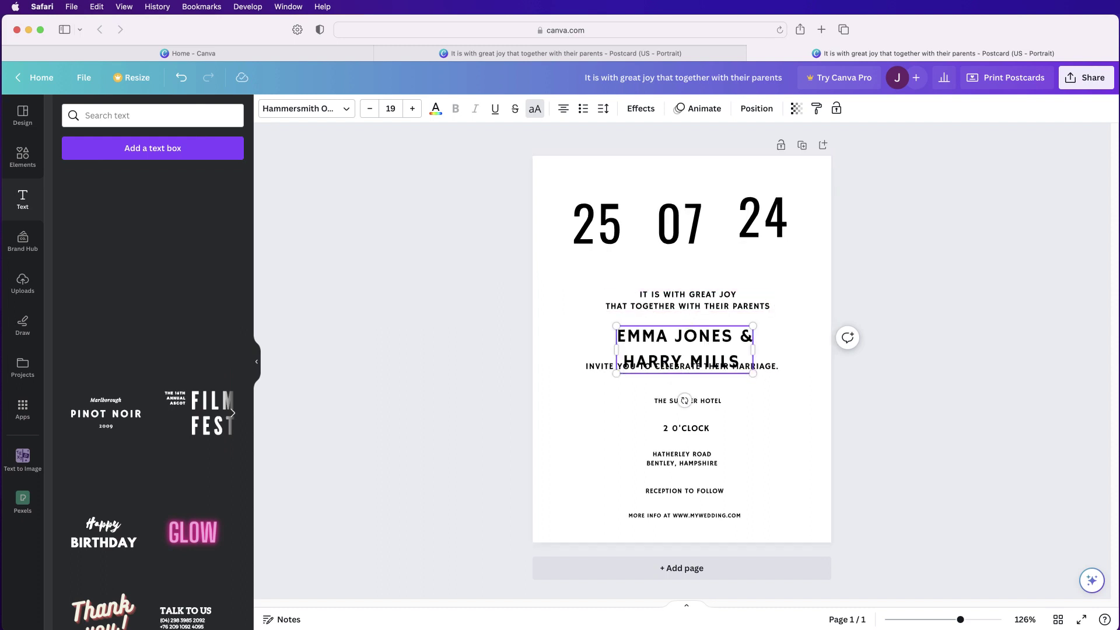
left_click_drag(688, 366, 689, 381)
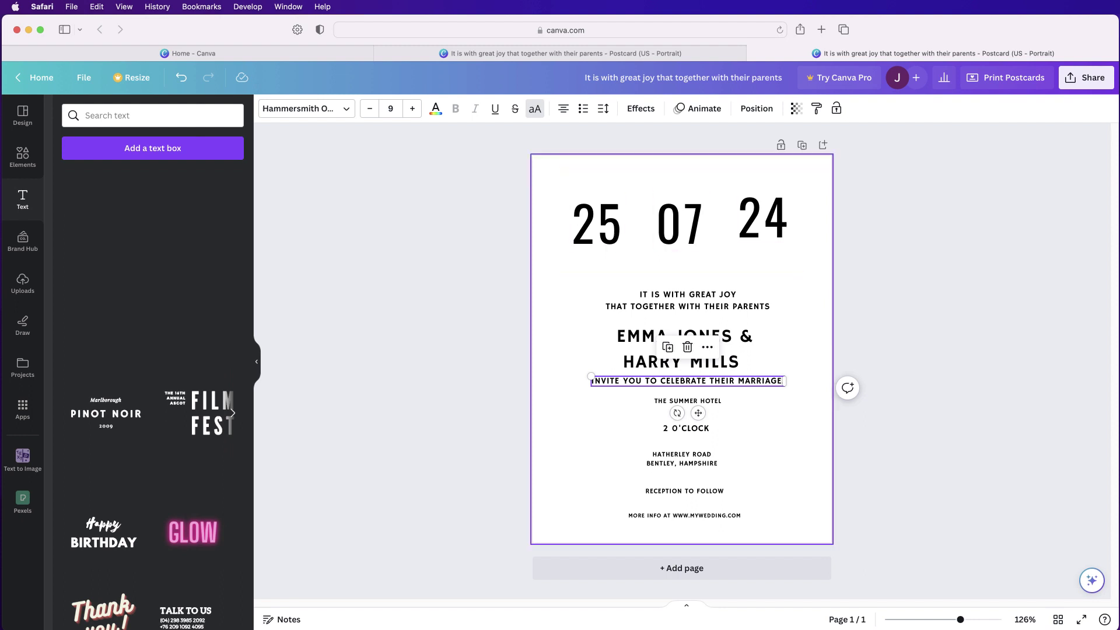
left_click_drag(798, 181, 570, 252)
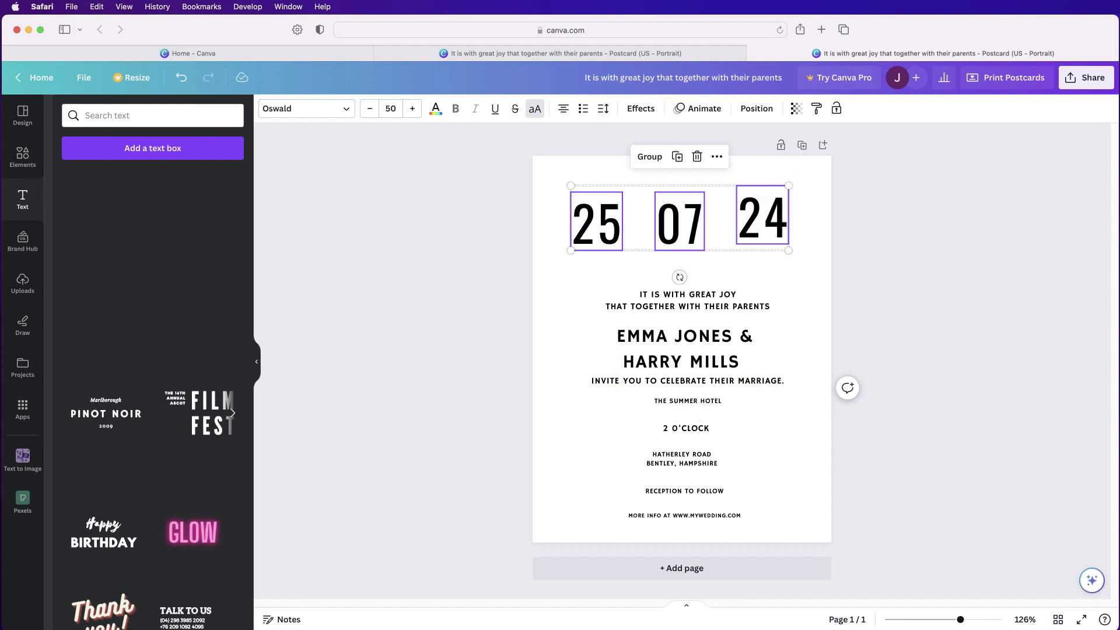
Space the 25, 07 and 24 date numbers evenly across and align them along their middles
left_click(756, 109)
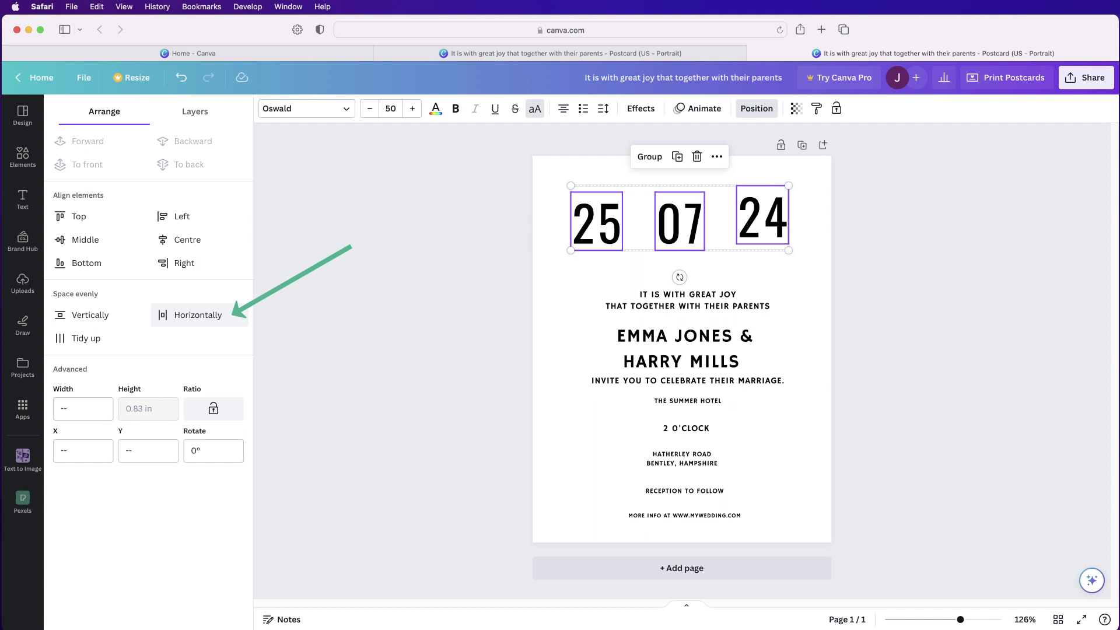
left_click(202, 317)
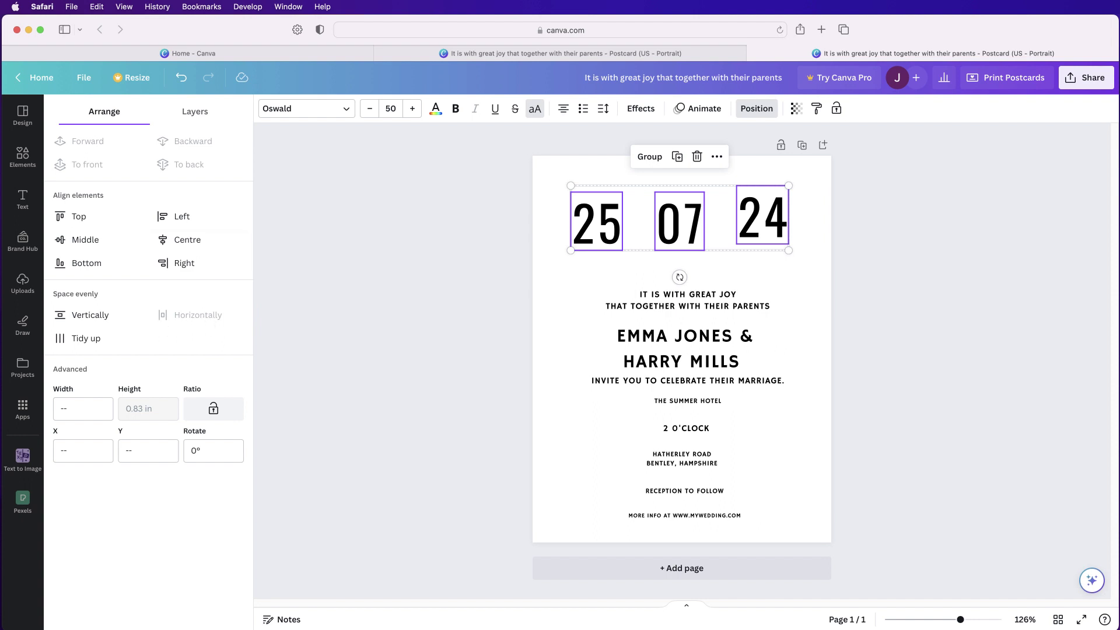
left_click(85, 241)
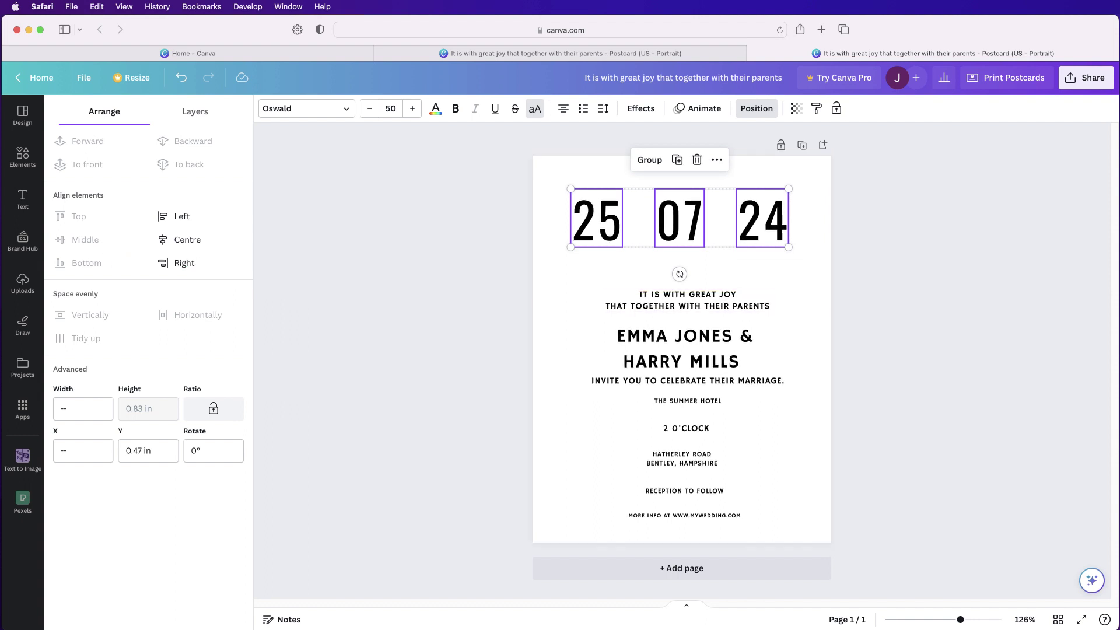
left_click(22, 199)
key("Escape")
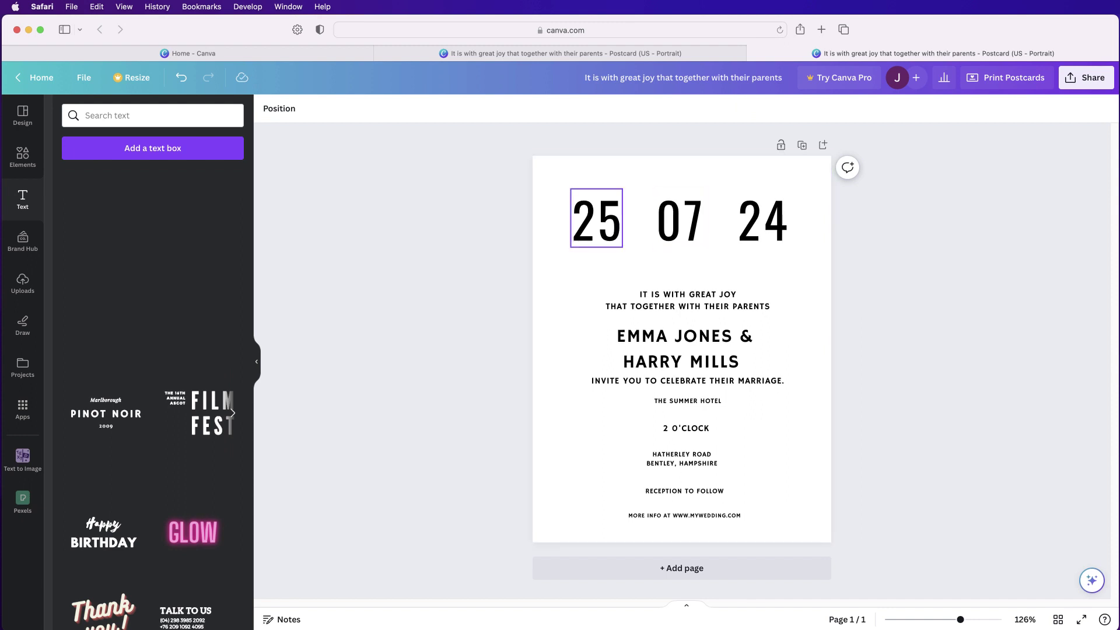
Drag 24 left and 25 right so both sit closer to 07
key("Escape")
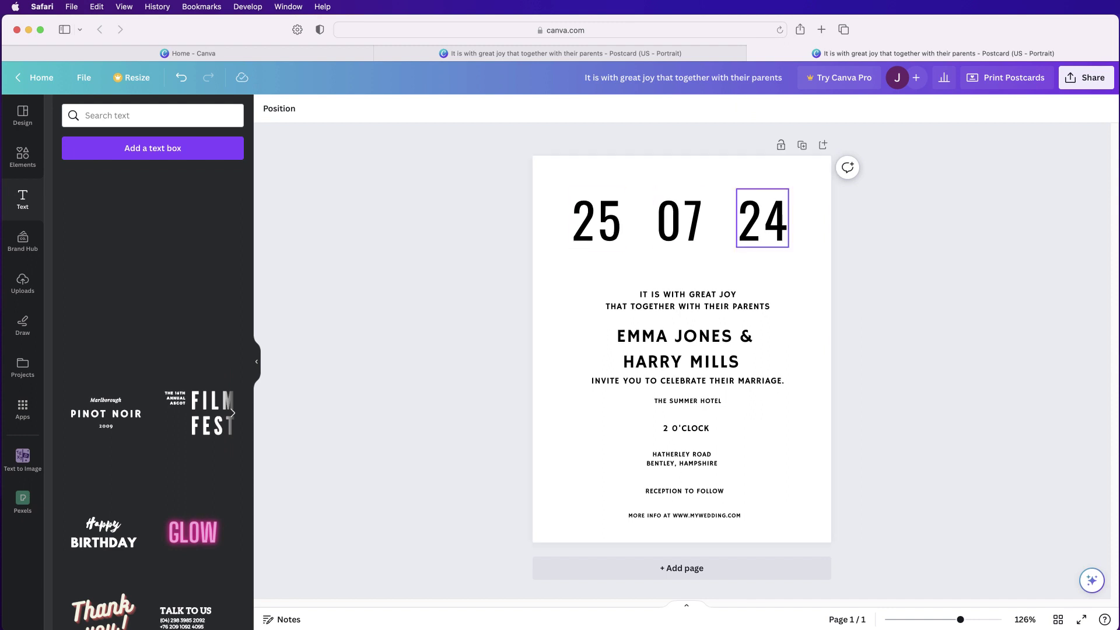
left_click(763, 219)
left_click_drag(763, 219, 750, 218)
left_click_drag(597, 219, 613, 218)
mouse_move(705, 188)
left_mouse_down()
mouse_move(798, 210)
mouse_move(623, 225)
left_mouse_up()
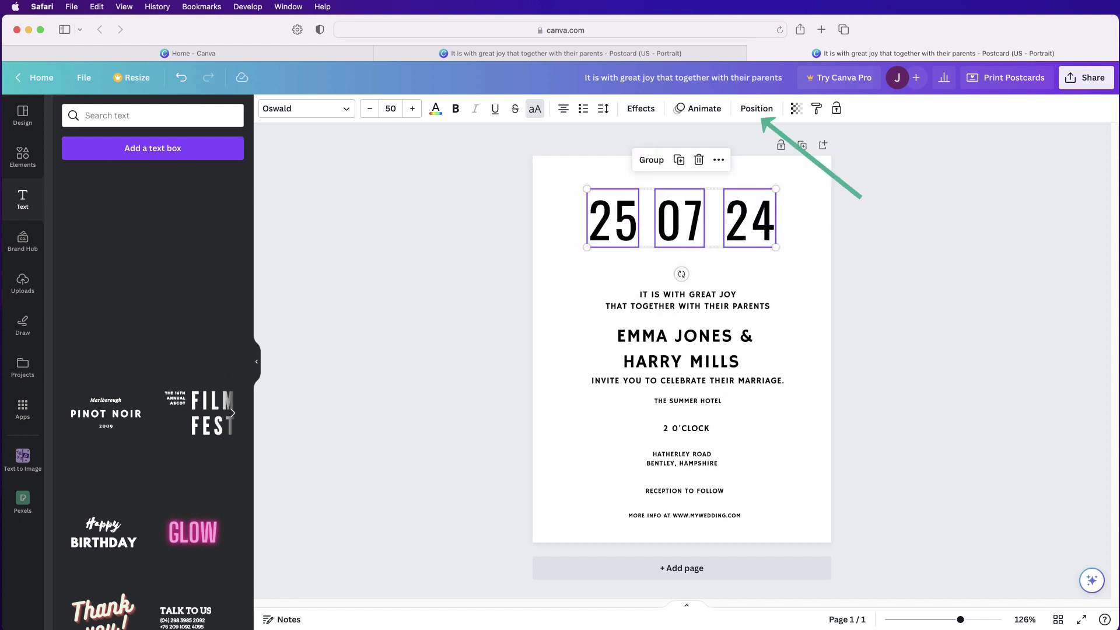
Re-space the date numbers evenly, group them, and centre the group near the top
left_click(757, 109)
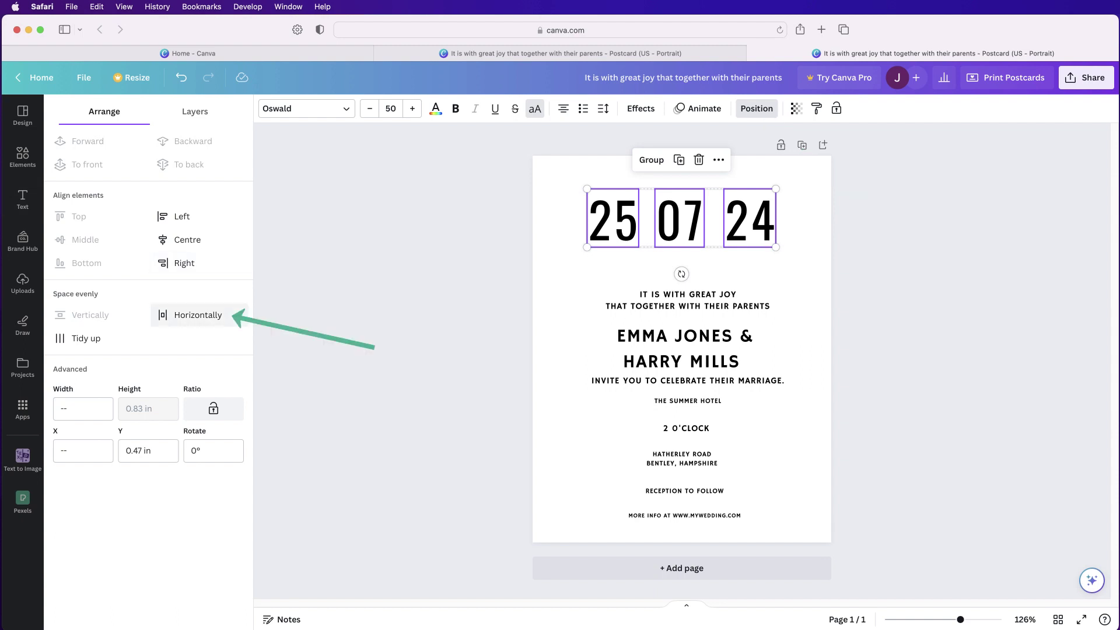
left_click(193, 318)
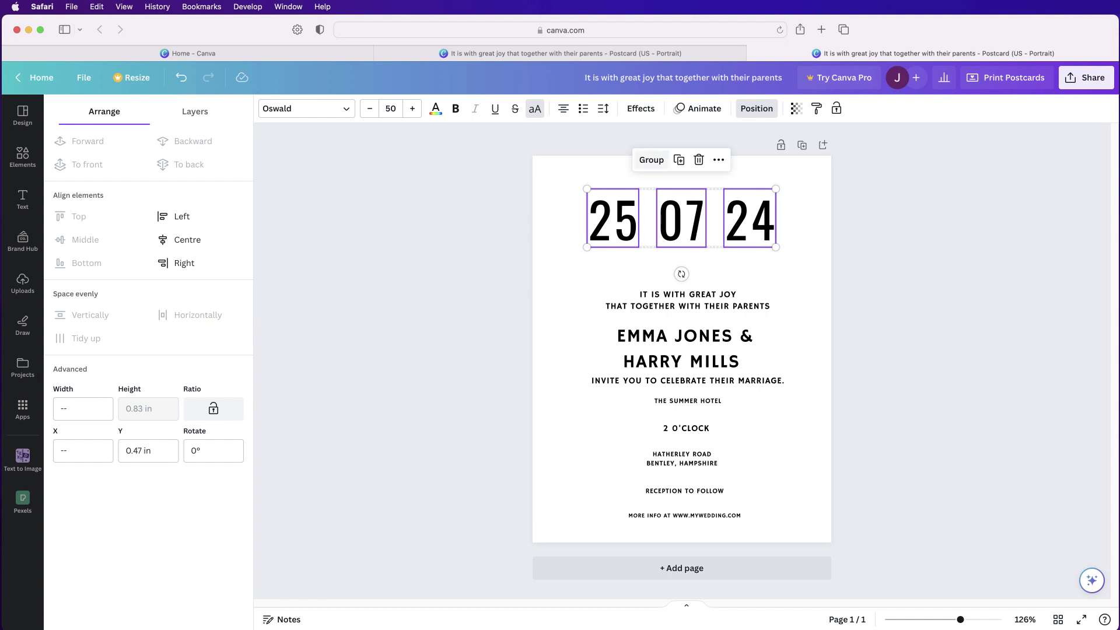
key("super+g")
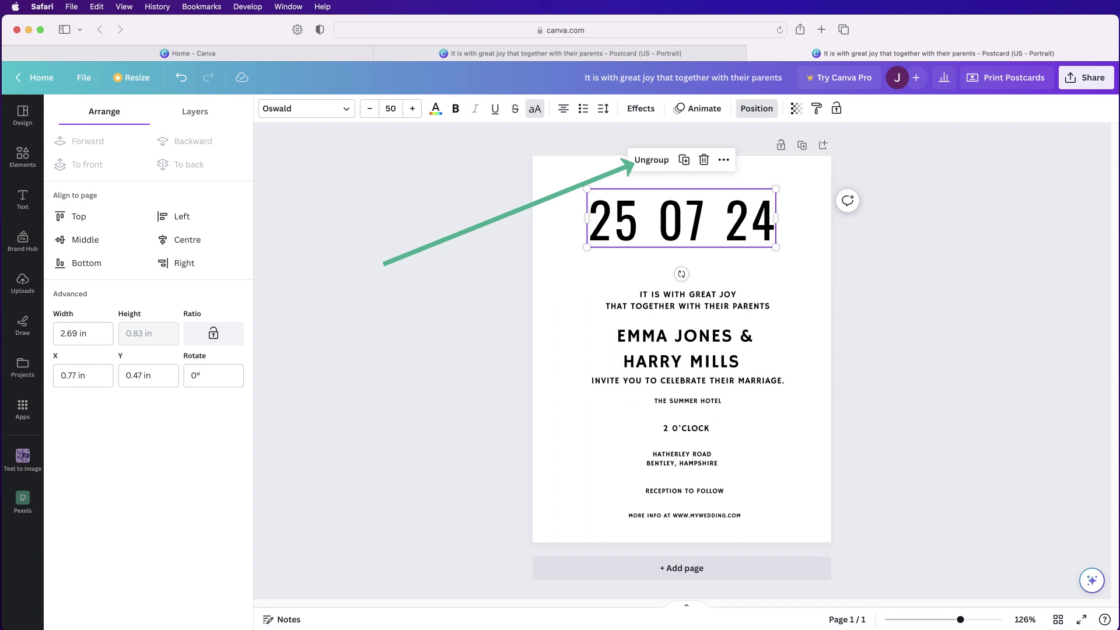
mouse_move(682, 218)
left_mouse_down()
mouse_move(718, 223)
mouse_move(690, 222)
left_mouse_up()
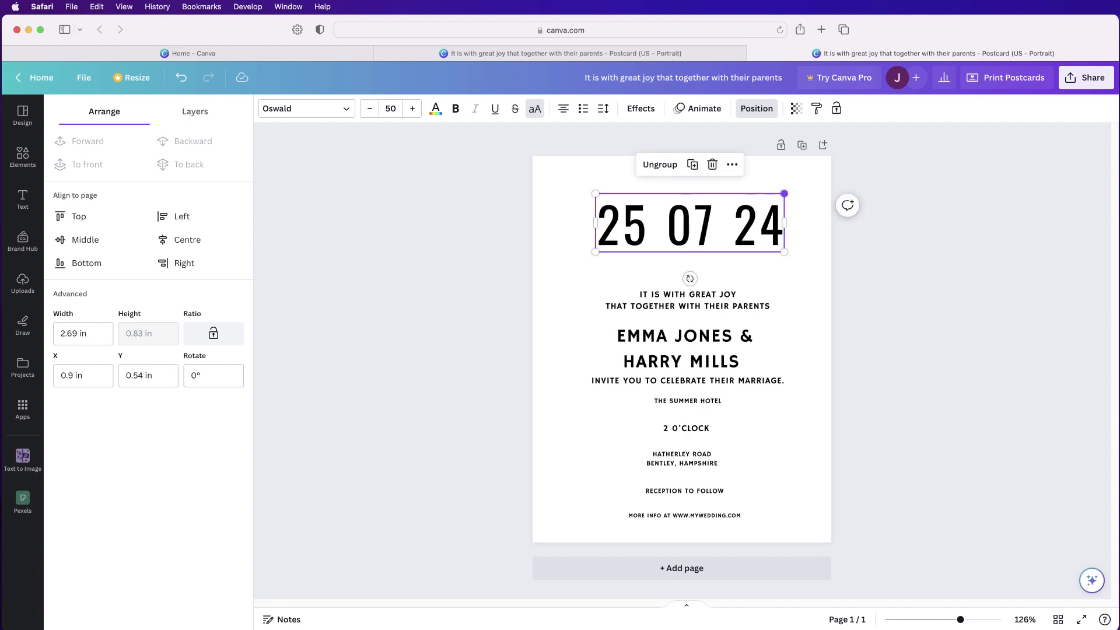
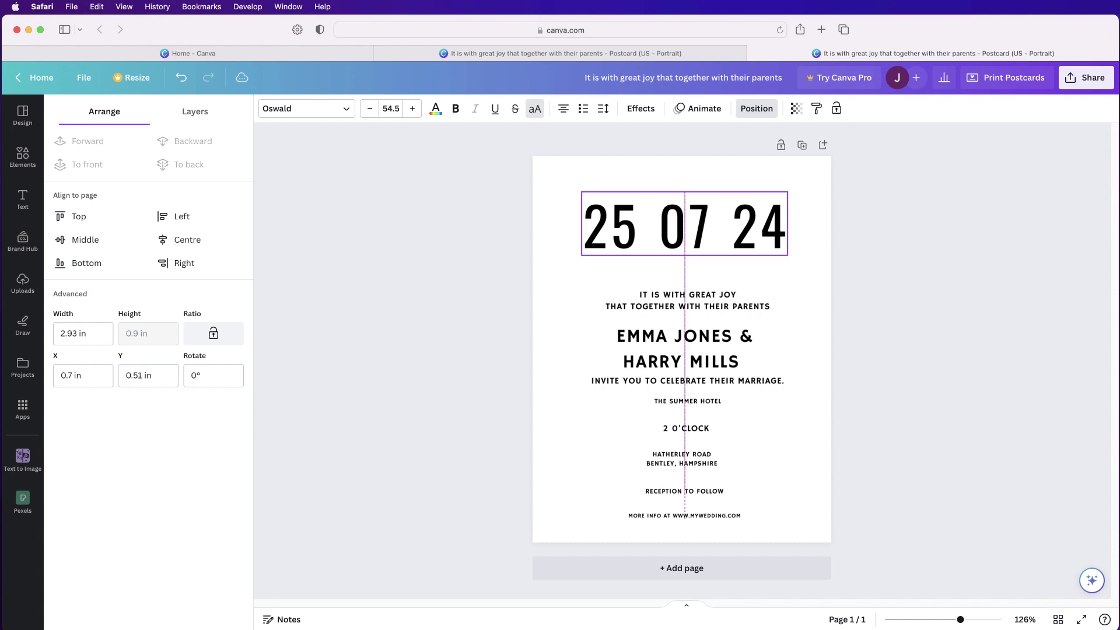
Nudge the 25 07 24 date block into place with Shift+arrow keys
key("shift+Up")
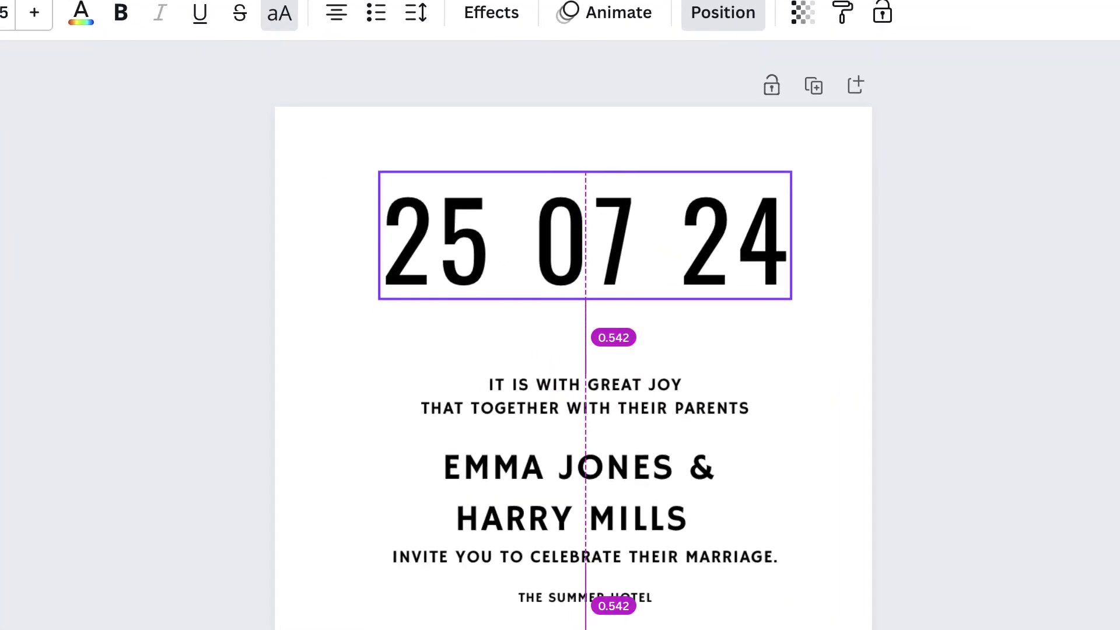
key("shift+Down")
key("shift+Left")
key("shift+Right")
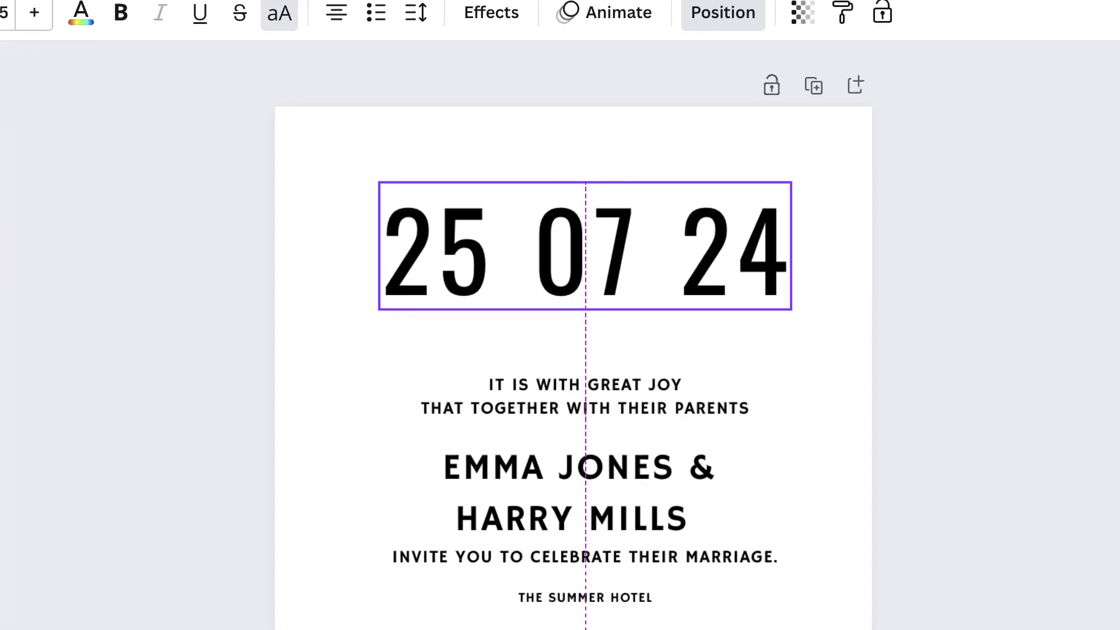
key("shift+Right")
key("shift+Left")
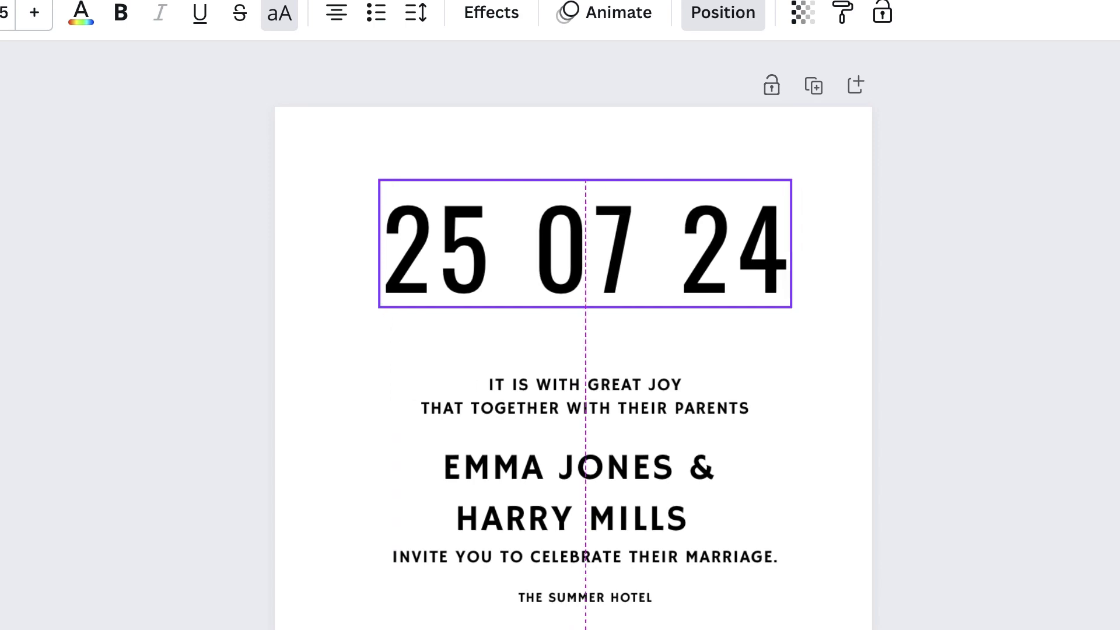
key("shift+Left")
key("shift+Right")
key("shift+Up")
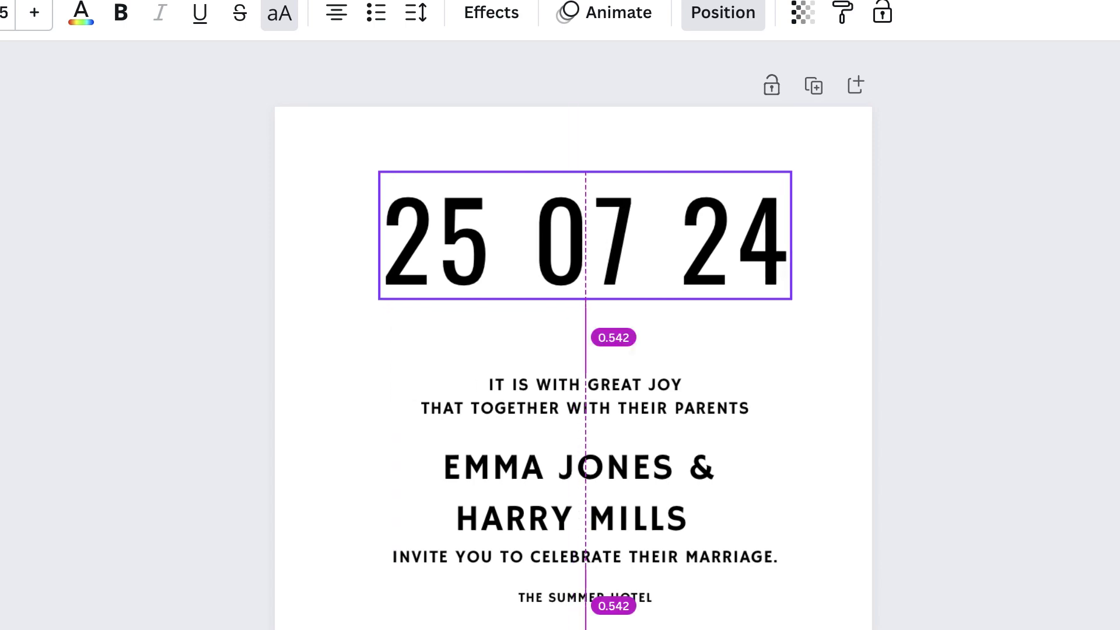
key("shift+Down")
Select the whole date group and centre it horizontally on the page
left_click(584, 248)
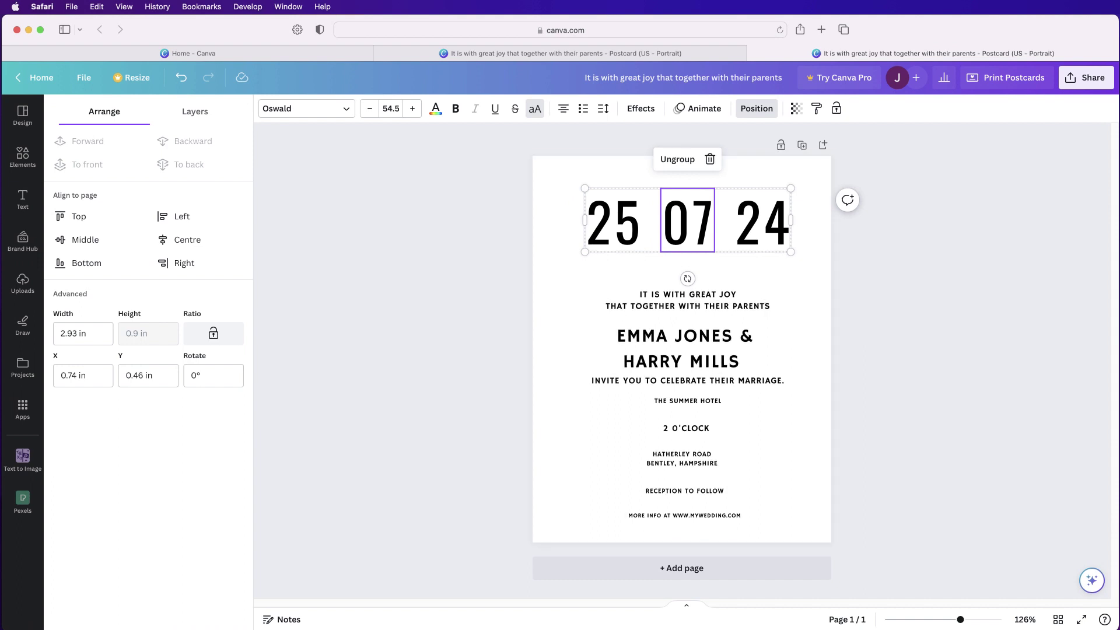
key("Escape")
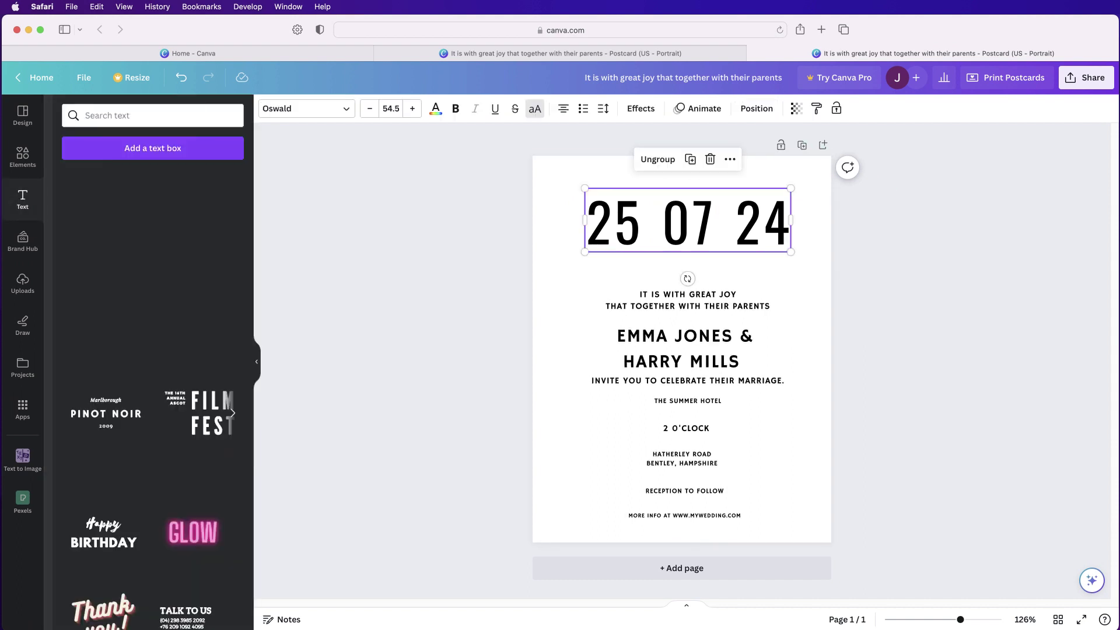
left_click(756, 108)
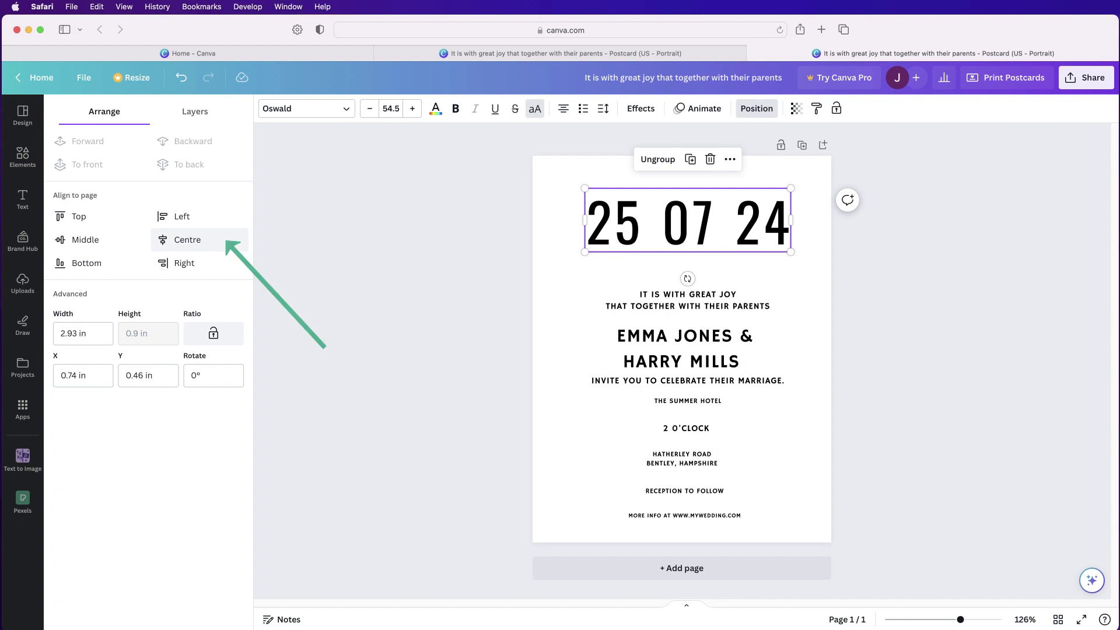
left_click(187, 241)
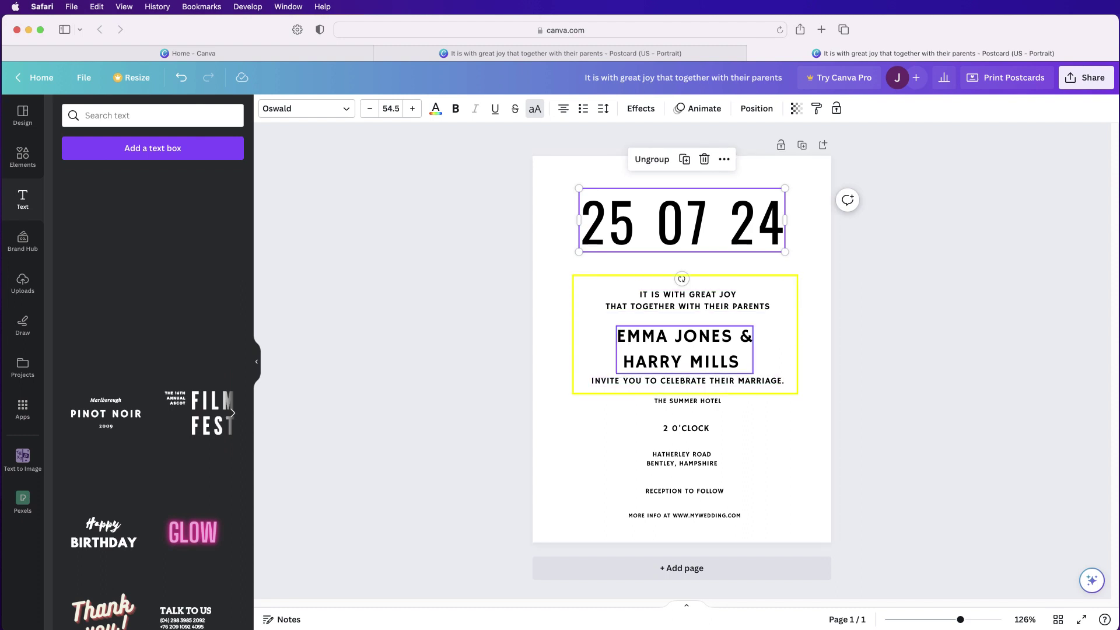
Move the opening lines, couple's names and invite line closer together near the centre
left_click_drag(687, 300, 682, 295)
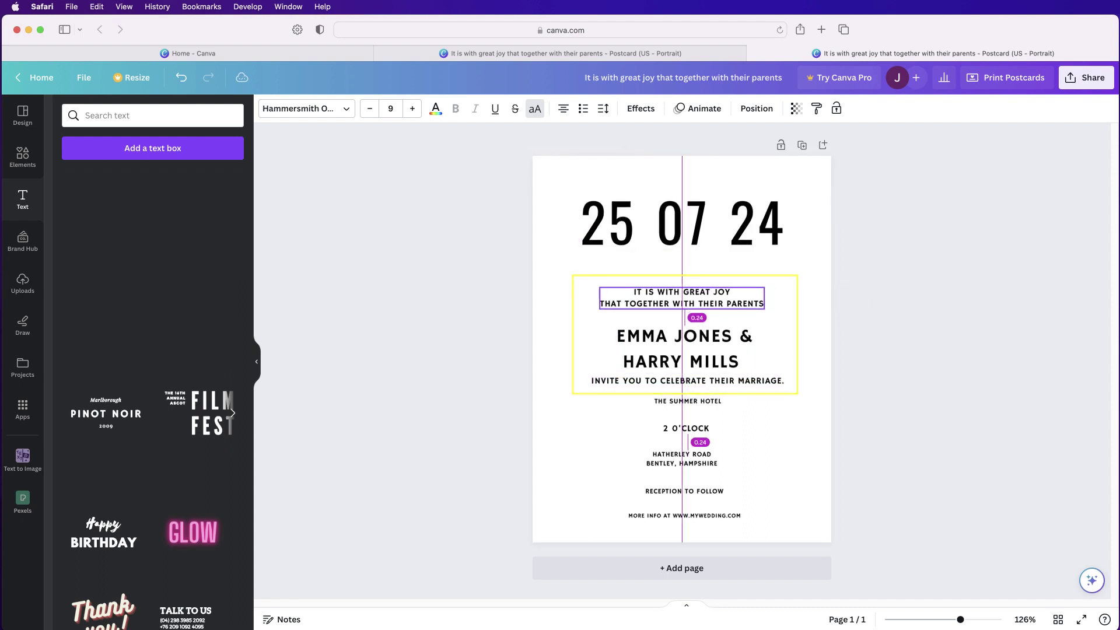
left_click(685, 349)
left_click_drag(685, 349, 685, 341)
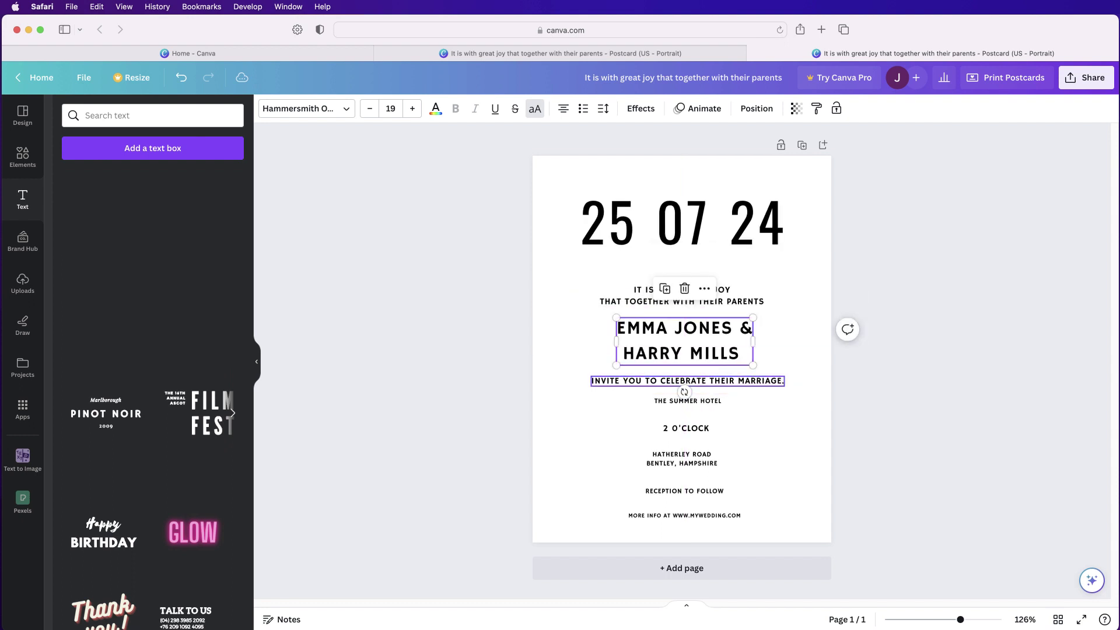
left_click_drag(686, 383, 683, 382)
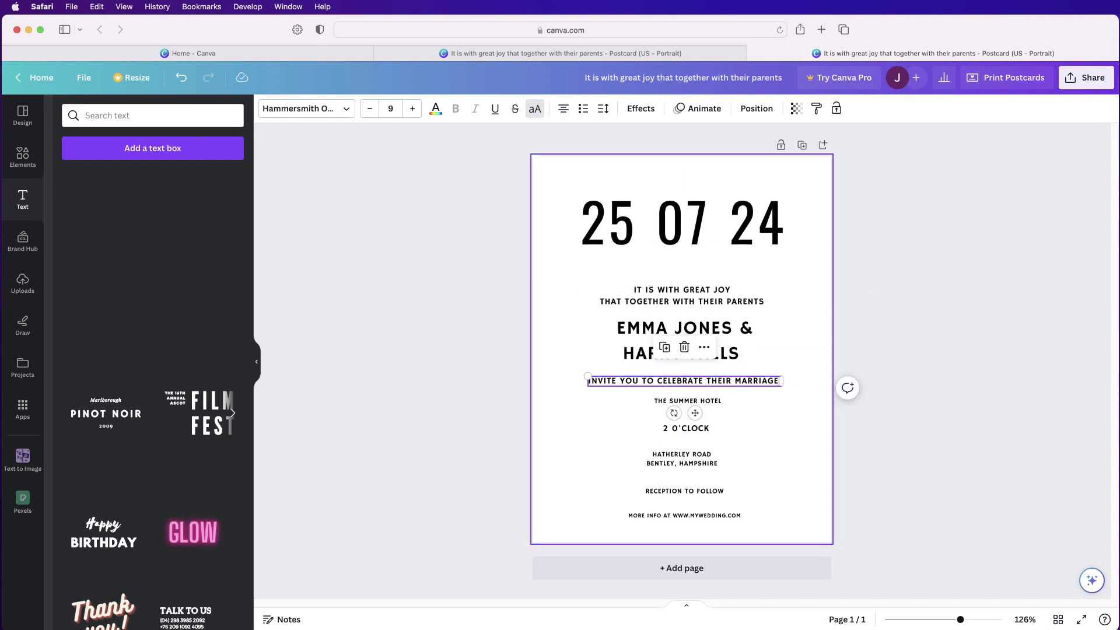
Space the three invitation texts evenly, align their centres, group them and centre the group
left_click_drag(786, 285, 601, 377)
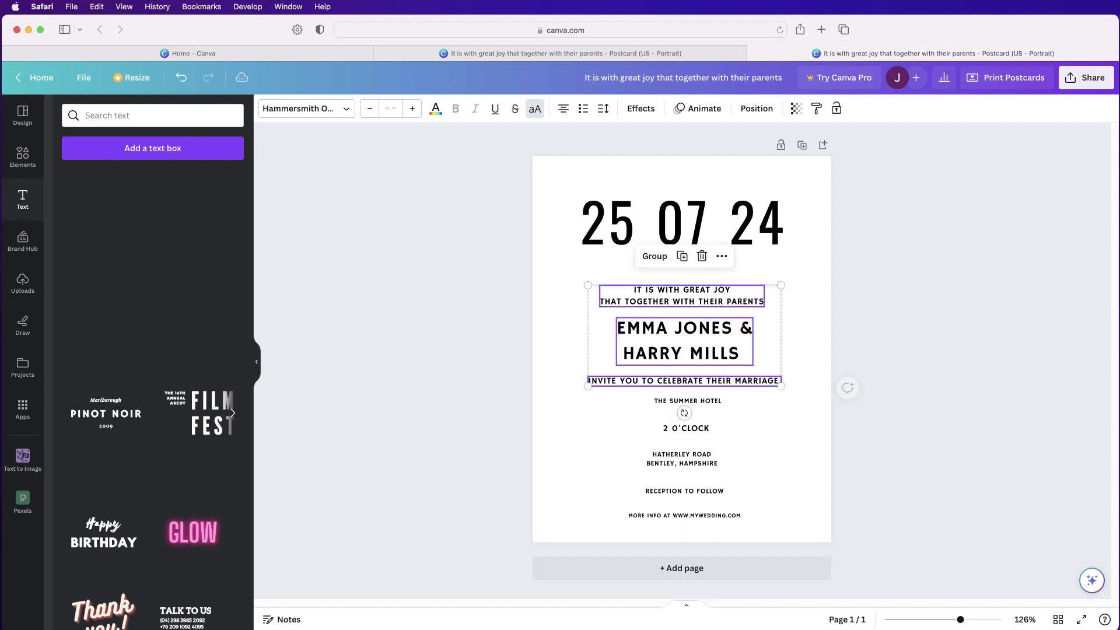
left_click(757, 109)
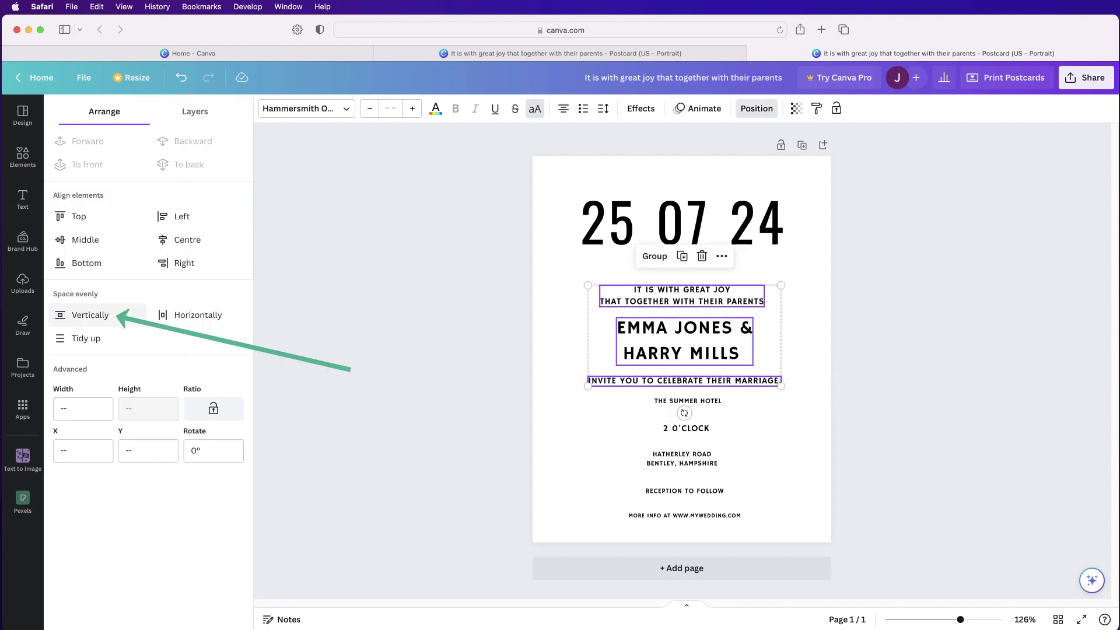
left_click(90, 316)
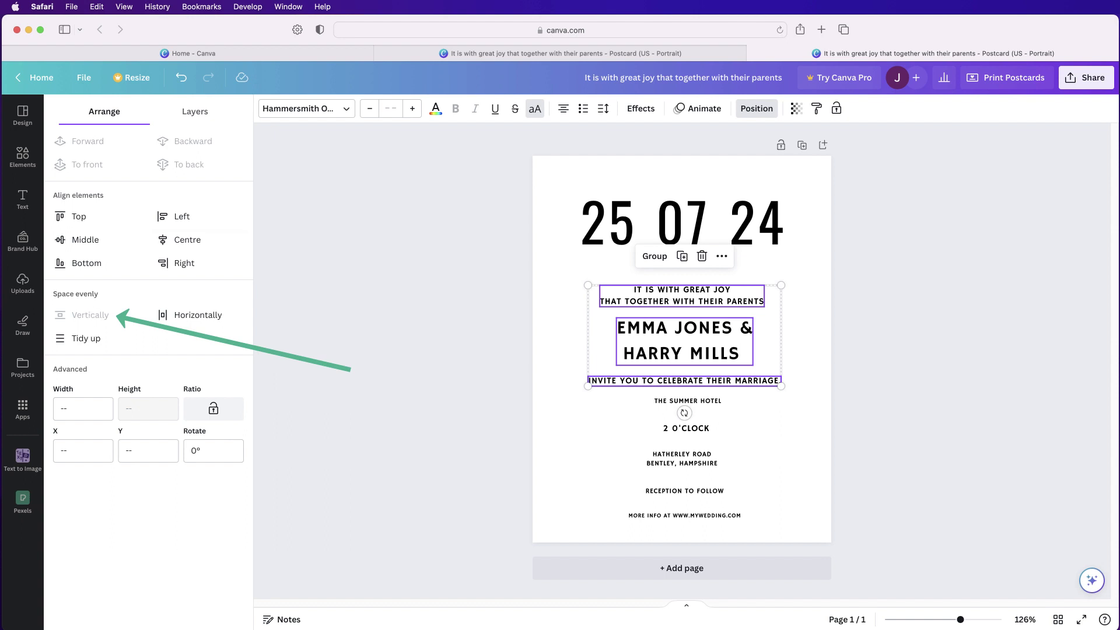
left_click(188, 243)
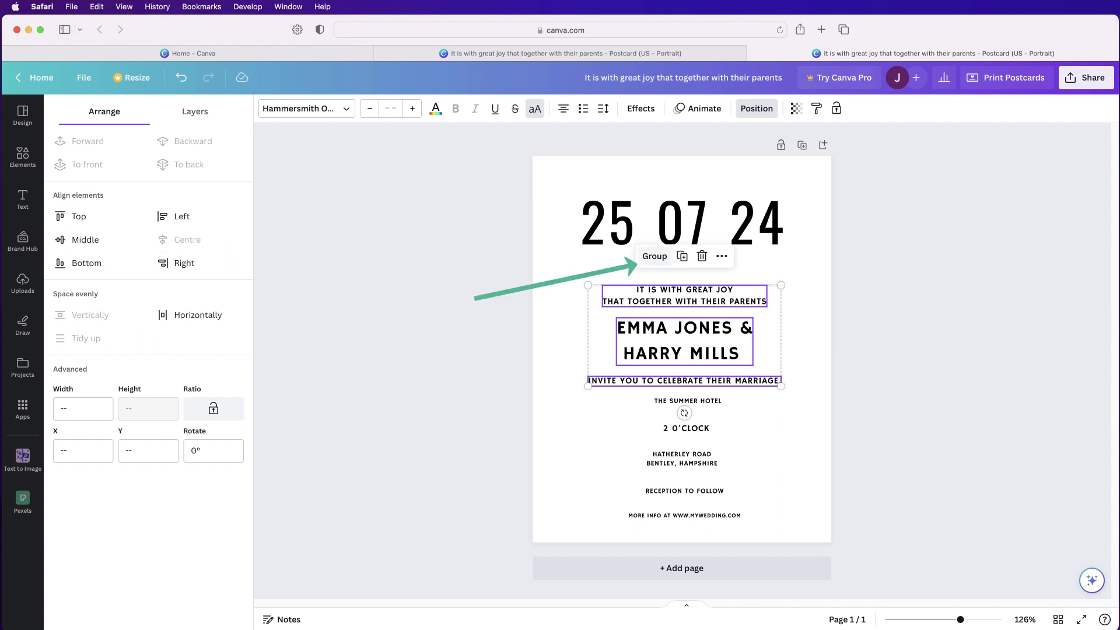
left_click(655, 256)
mouse_move(684, 335)
left_mouse_down()
mouse_move(705, 323)
mouse_move(688, 325)
left_mouse_up()
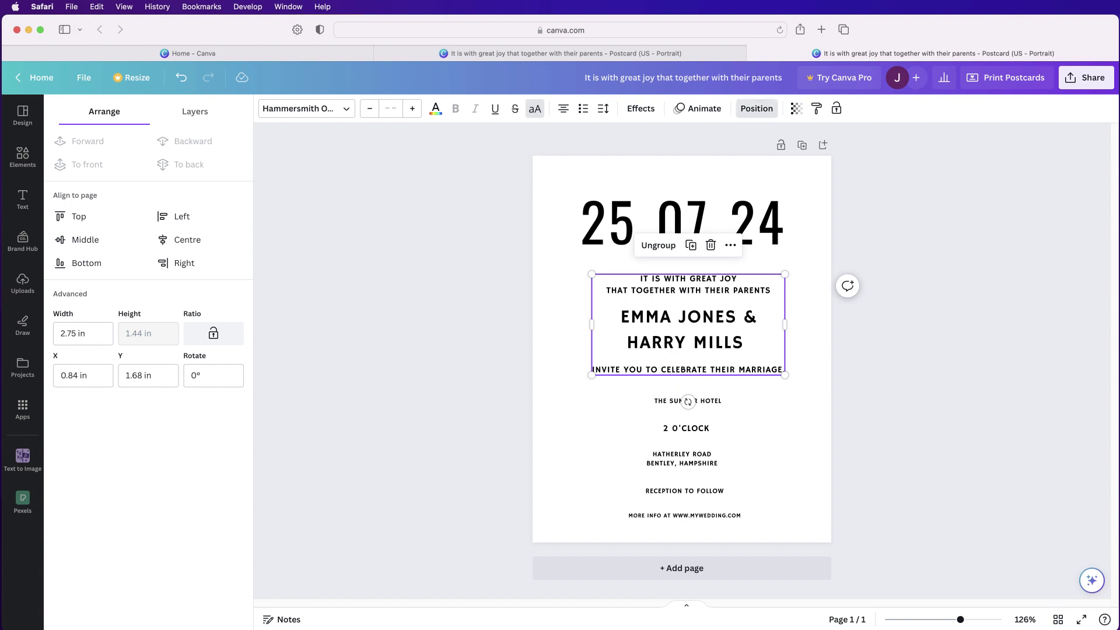
left_click(181, 240)
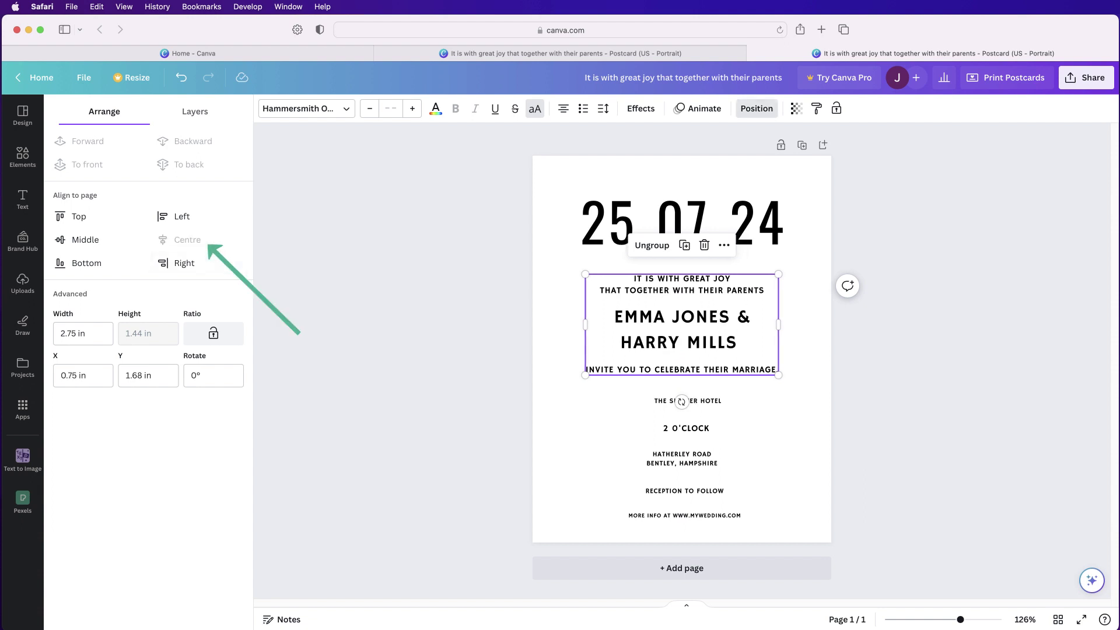
key("Escape")
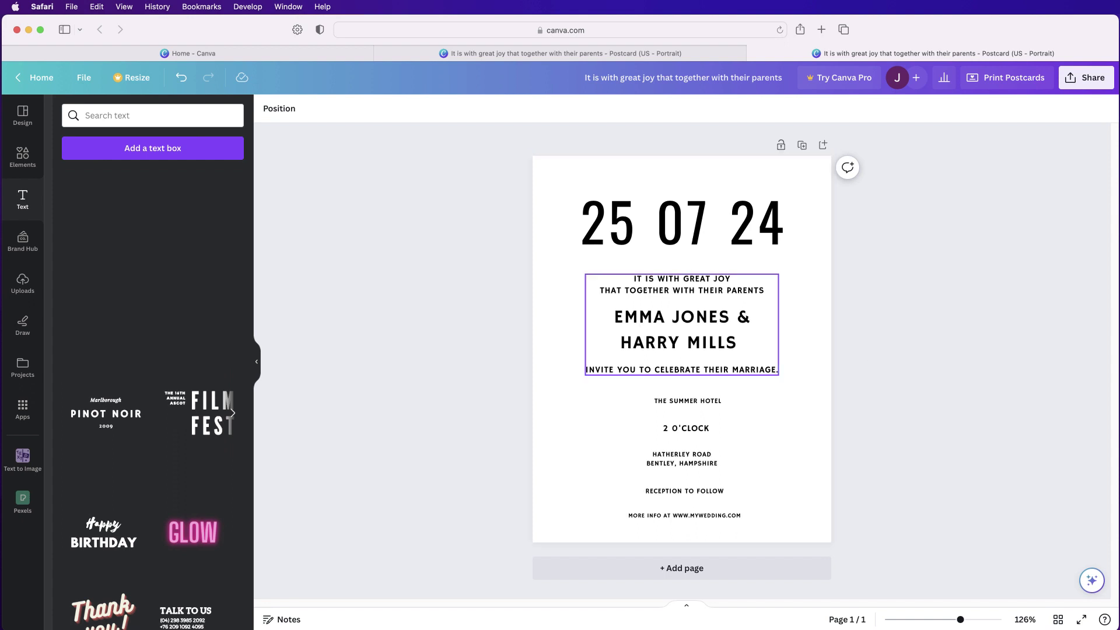
left_click(682, 285)
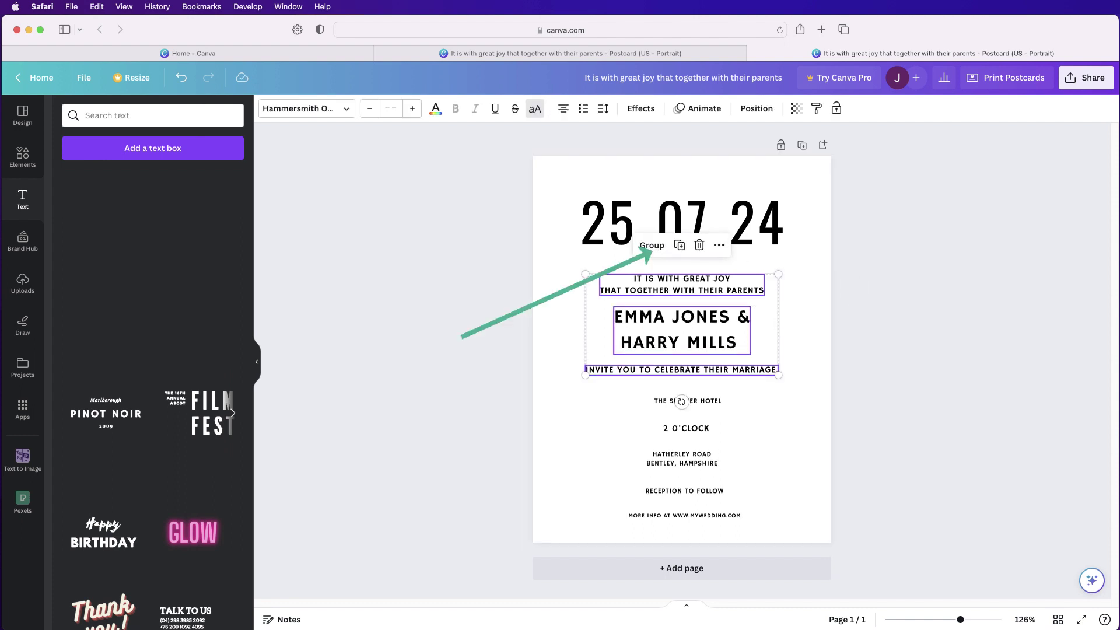
left_click(671, 245)
left_click(681, 285)
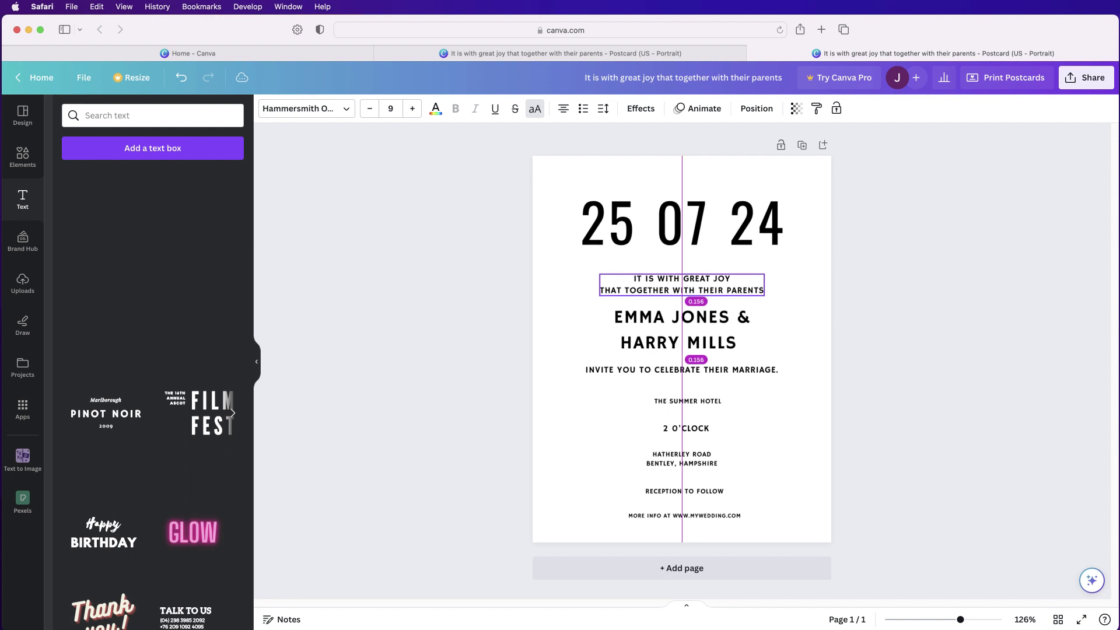
key("super+z")
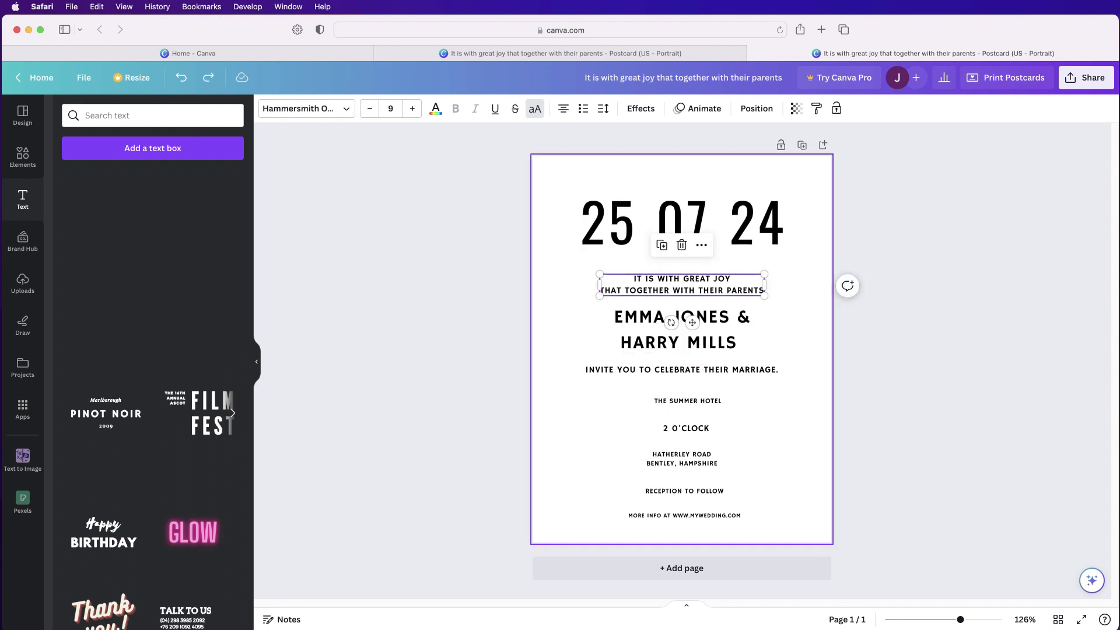
left_click_drag(793, 272, 599, 357)
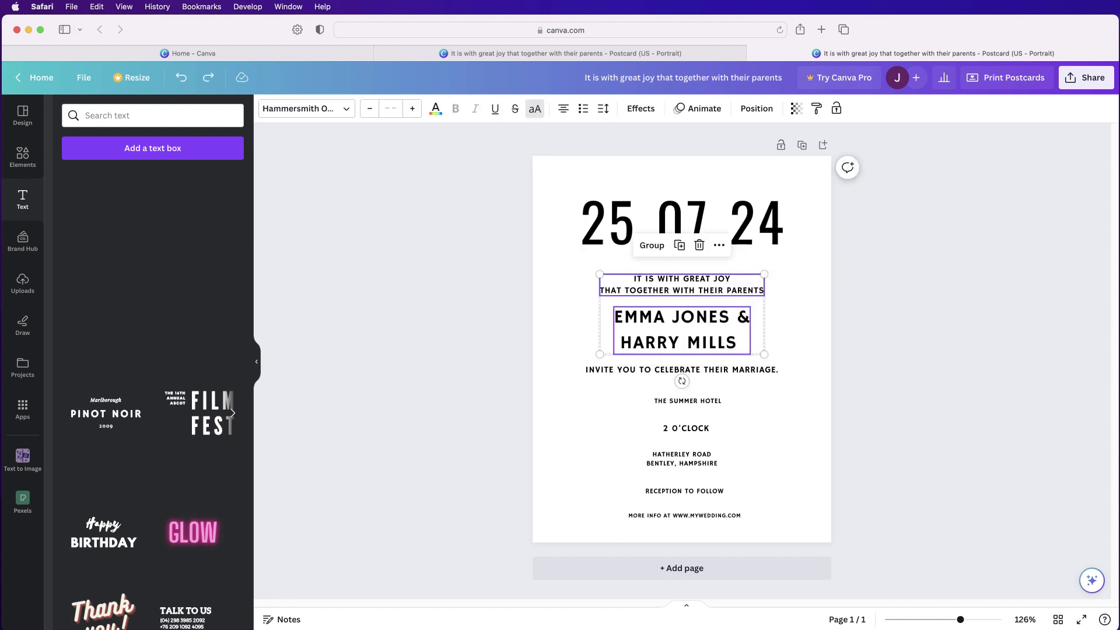
key("super+g")
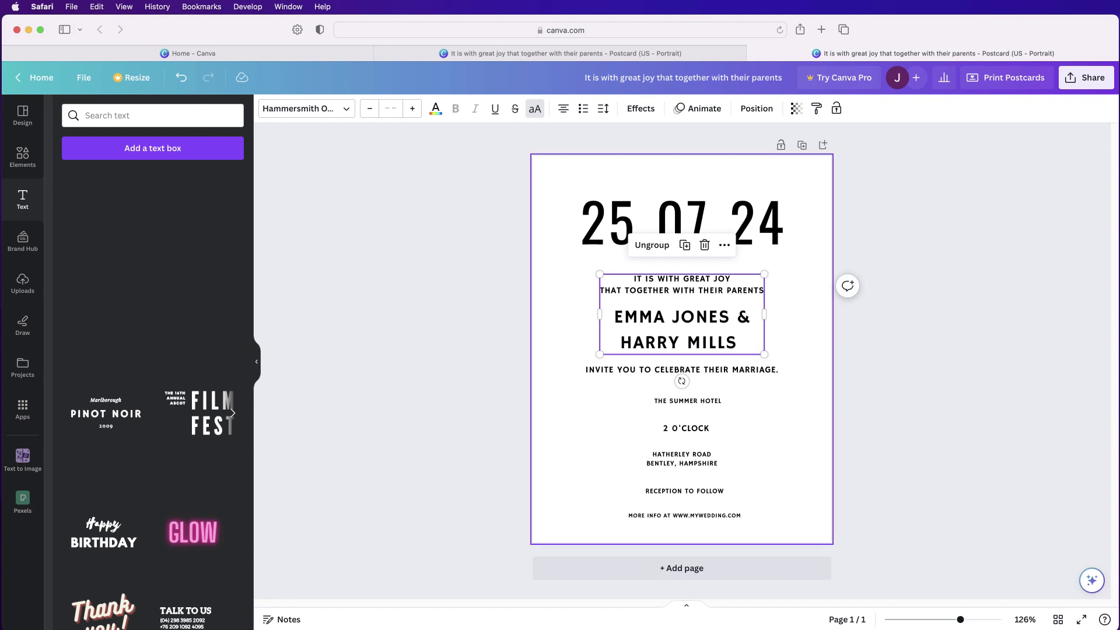
left_click_drag(789, 263, 584, 378)
key("super+g")
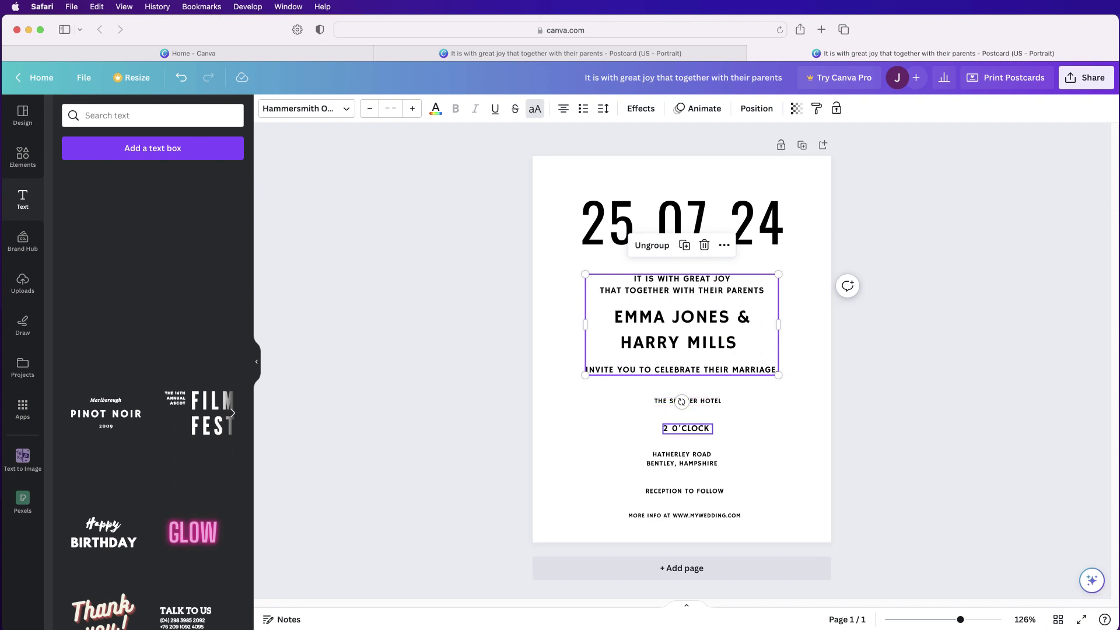
Move 2 O'CLOCK and the address lines up beneath THE SUMMER HOTEL
left_click_drag(686, 428, 686, 413)
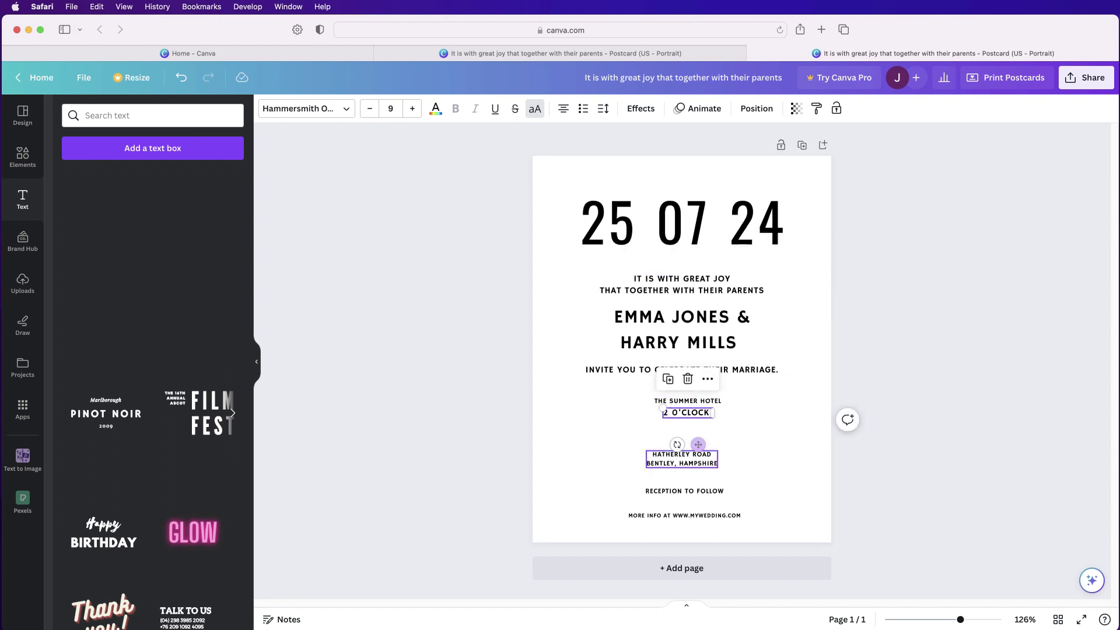
mouse_move(682, 459)
left_mouse_down()
mouse_move(687, 416)
mouse_move(684, 437)
left_mouse_up()
left_click(686, 413)
left_click(684, 436)
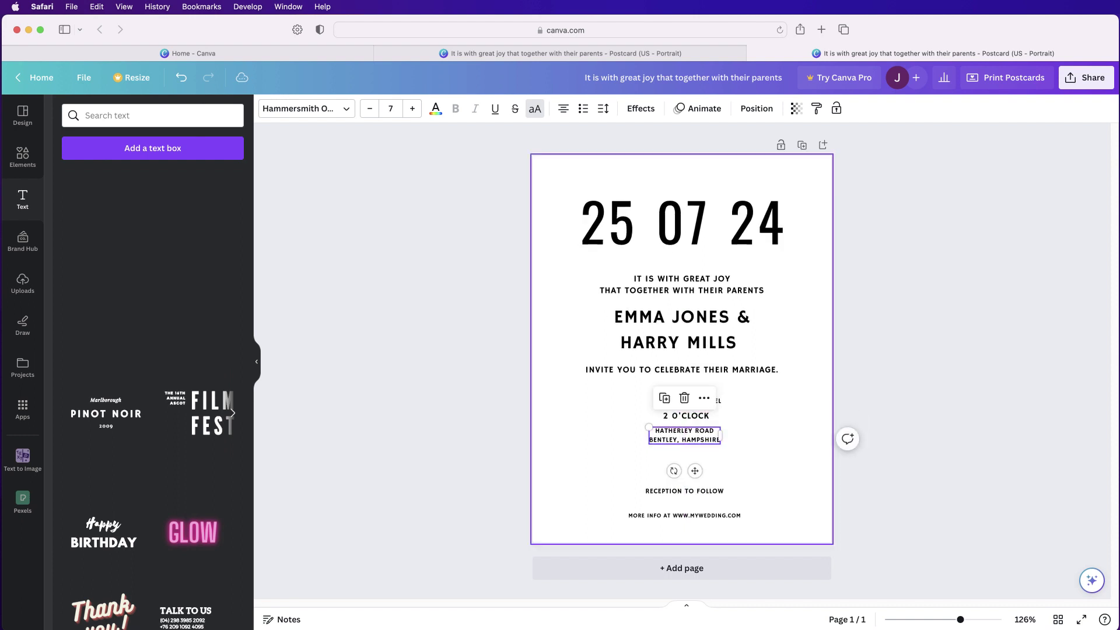
Space the venue, time and address evenly, centre-align, group, and centre the group
left_click(688, 415, "shift")
left_click(688, 400, "shift")
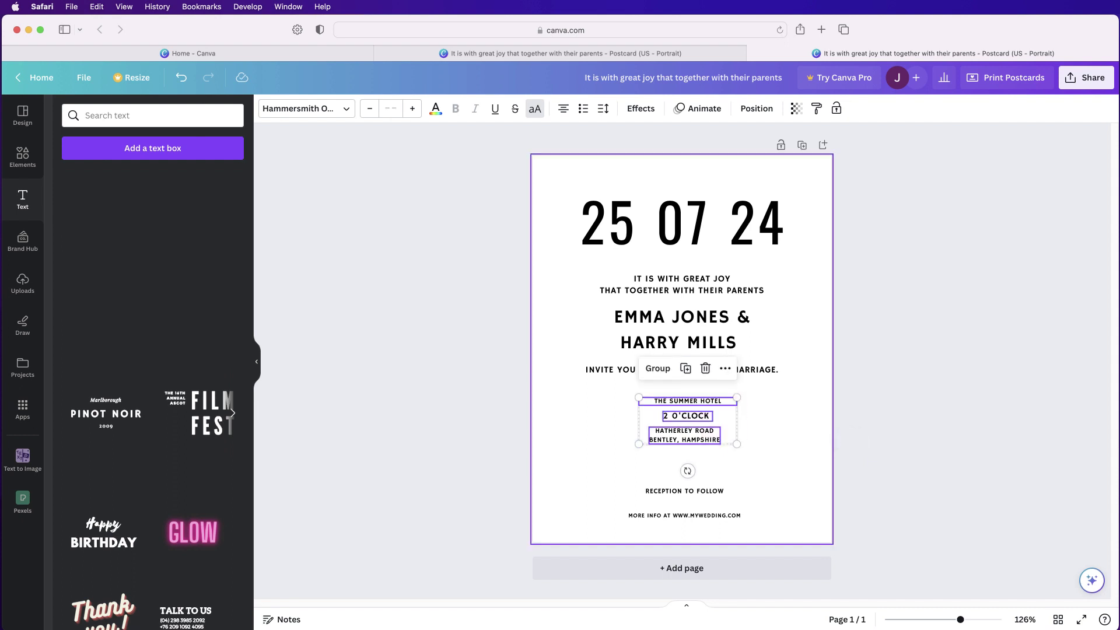
left_click(757, 108)
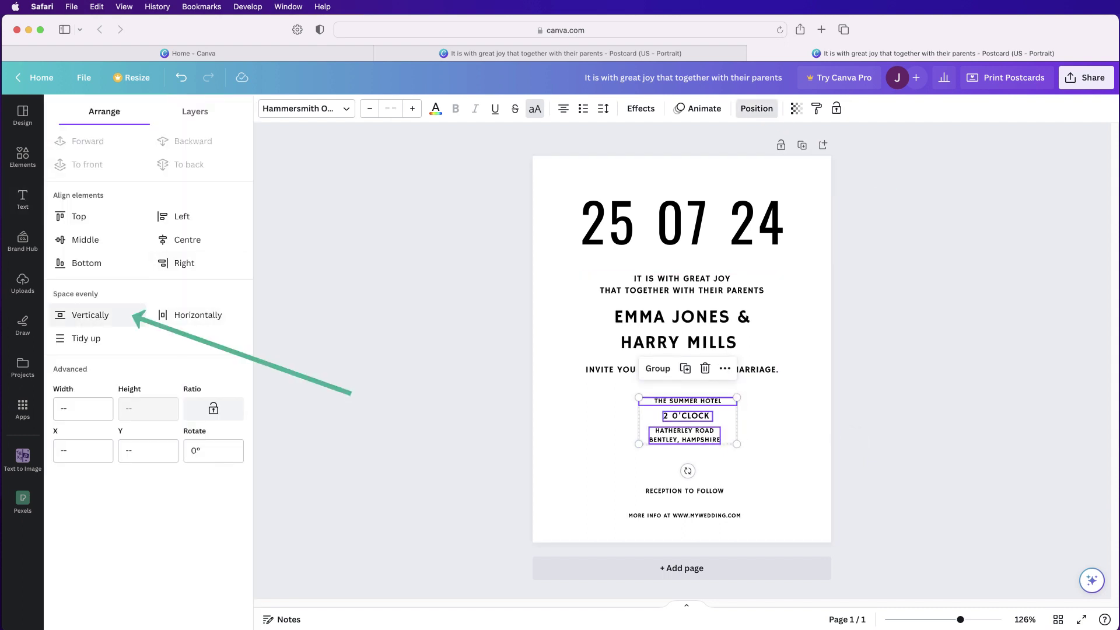
left_click(90, 315)
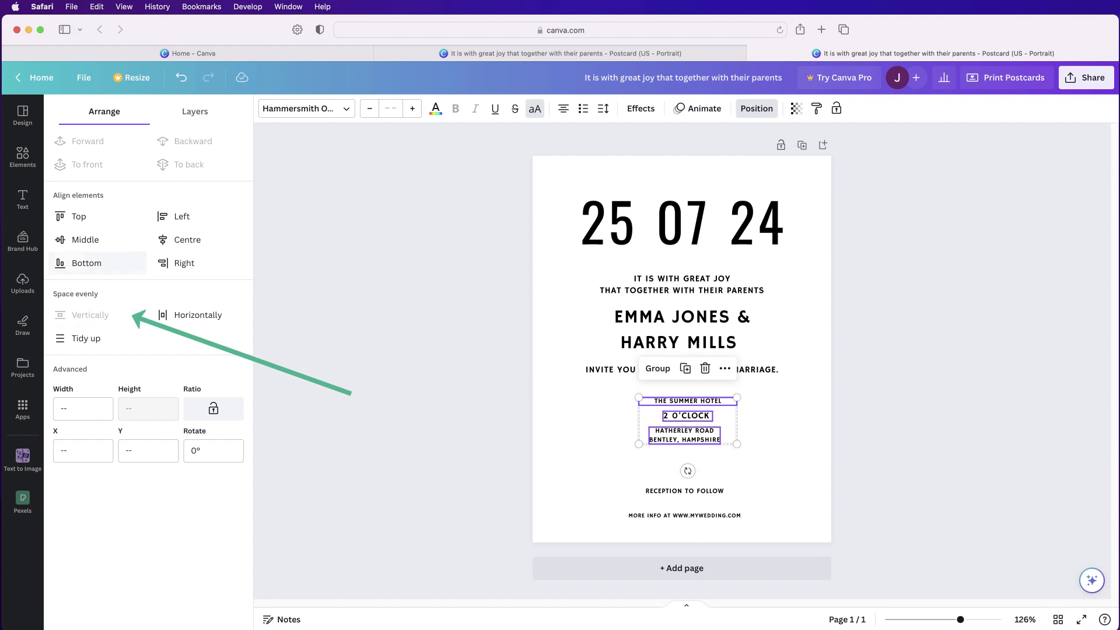
left_click(186, 240)
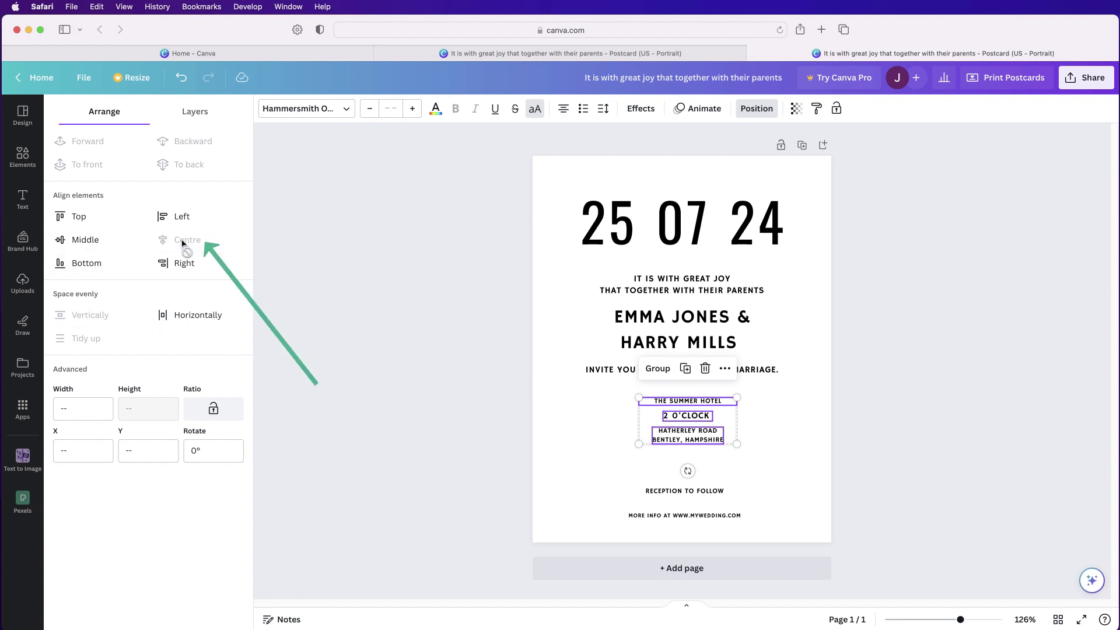
left_click(657, 368)
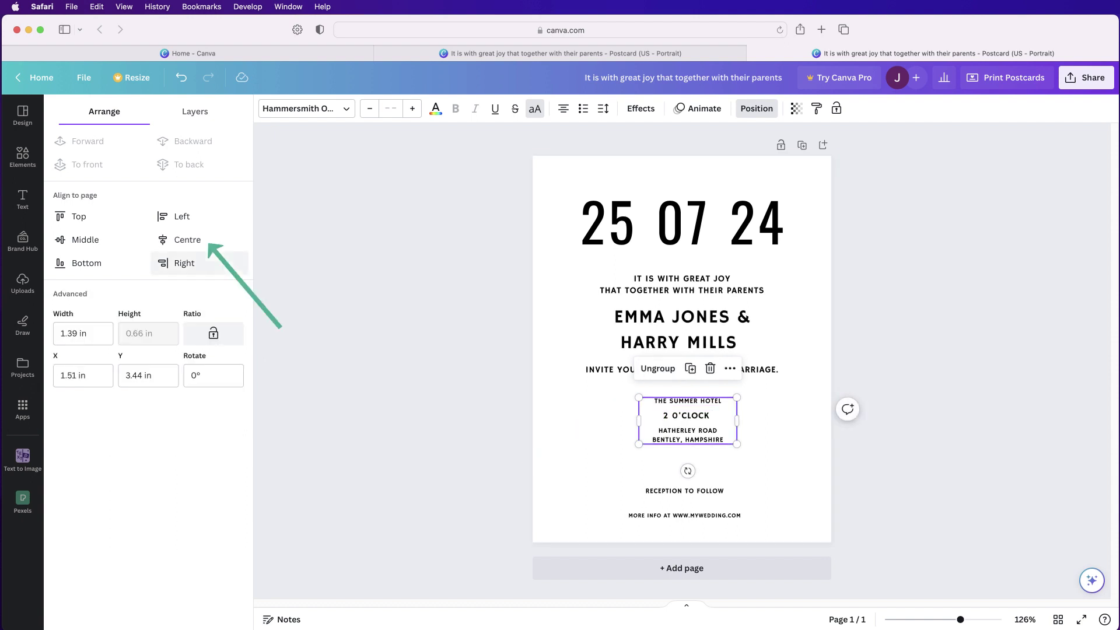
left_click(187, 240)
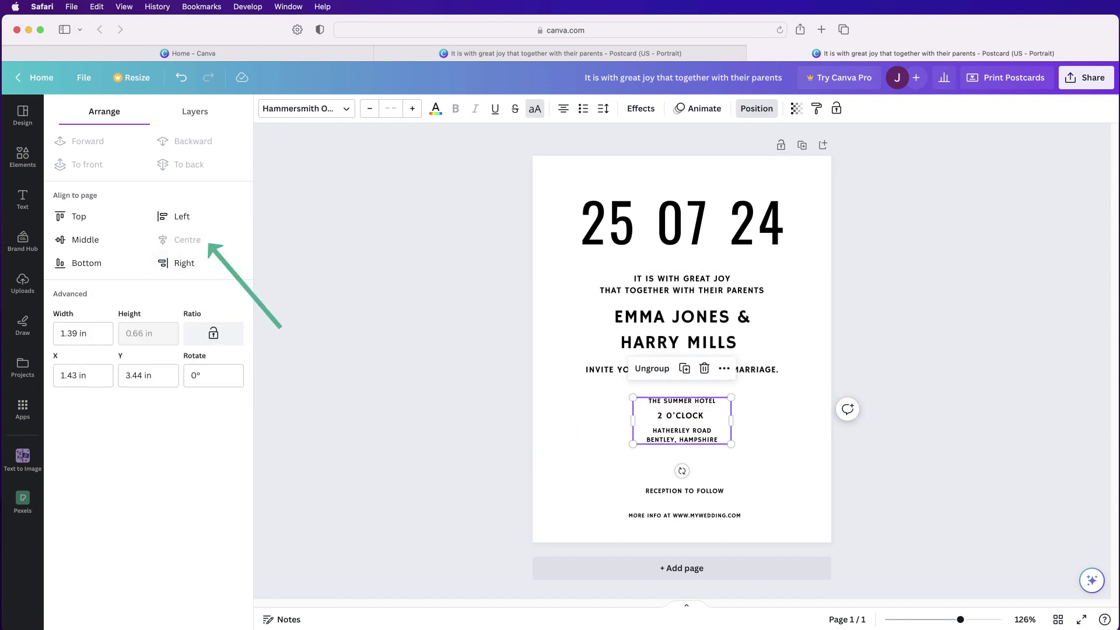
key("Escape")
Move RECEPTION TO FOLLOW and the website line up, group them and centre the pair
left_click_drag(684, 490, 684, 470)
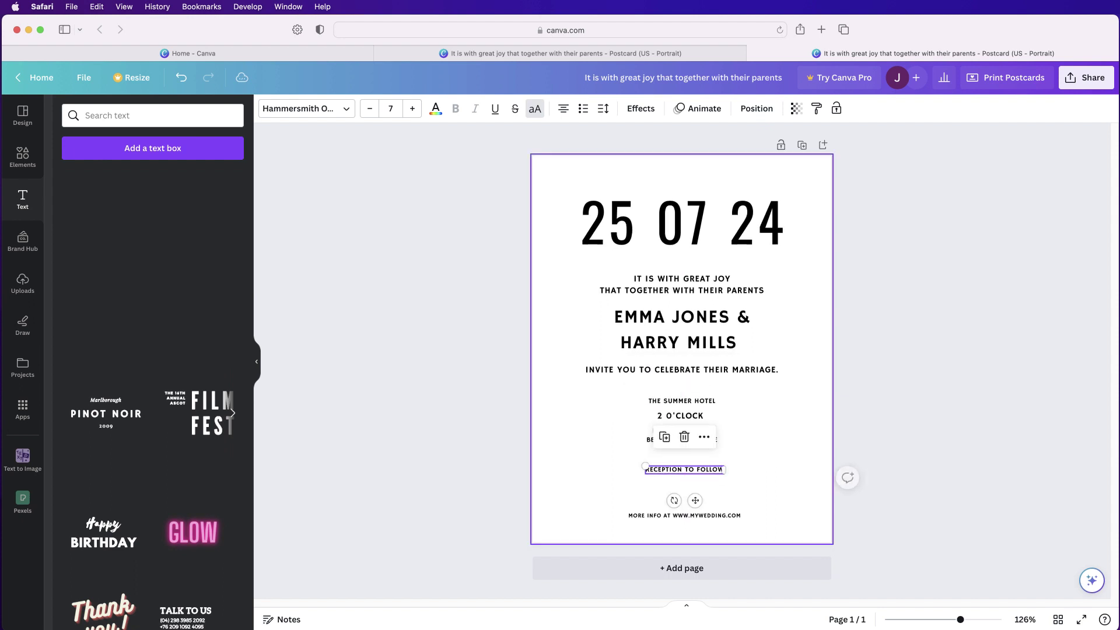
left_click_drag(684, 516, 684, 481)
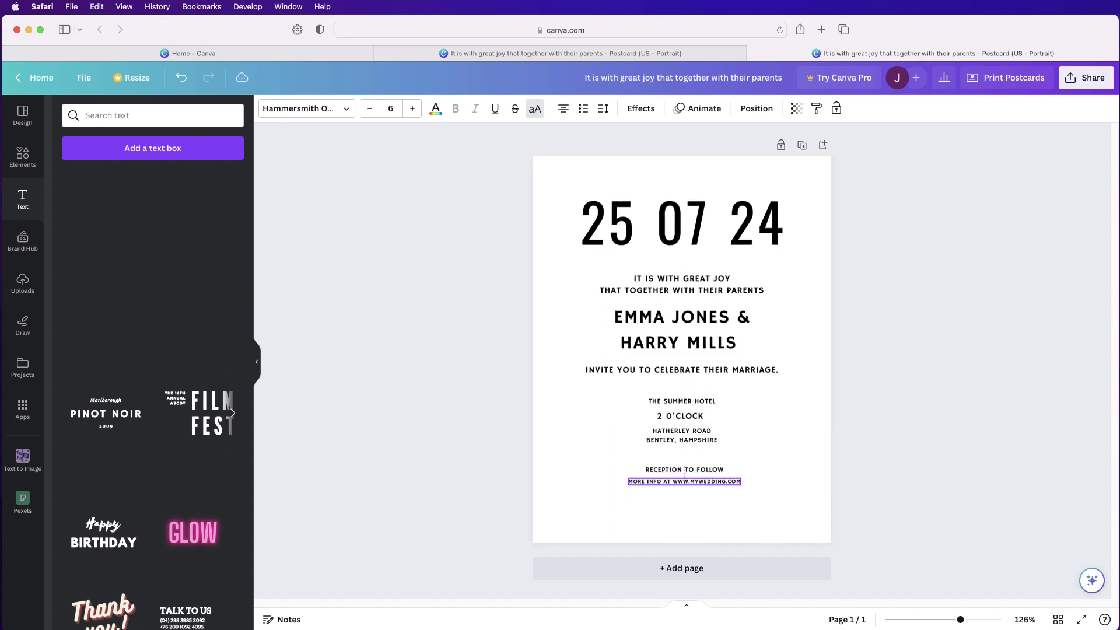
left_click(685, 469, "shift")
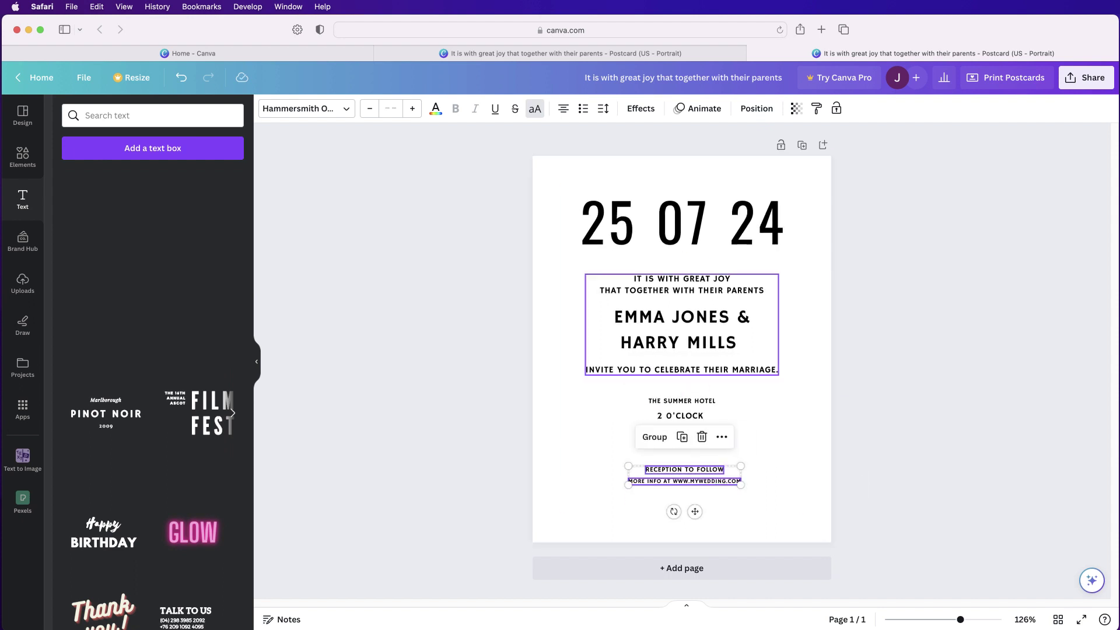
left_click(756, 108)
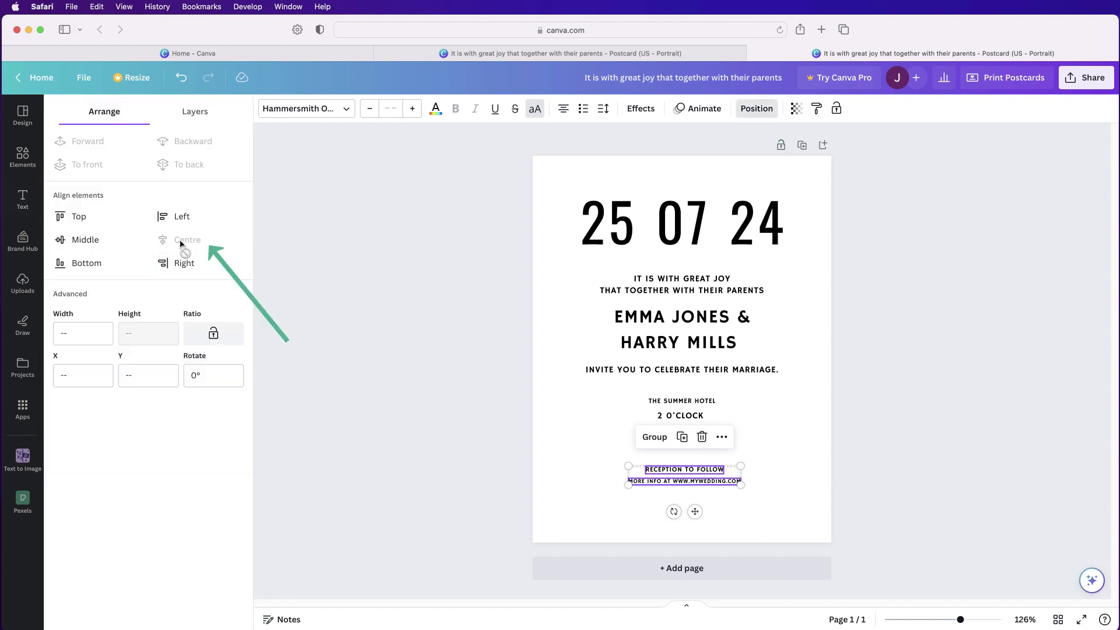
left_click(655, 437)
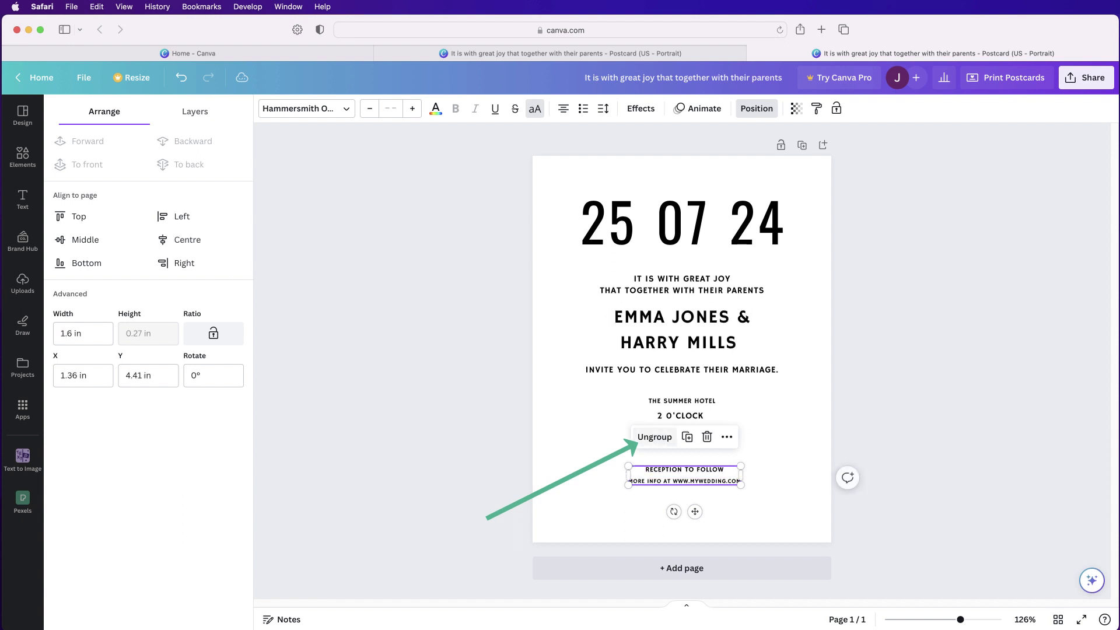
left_click(194, 247)
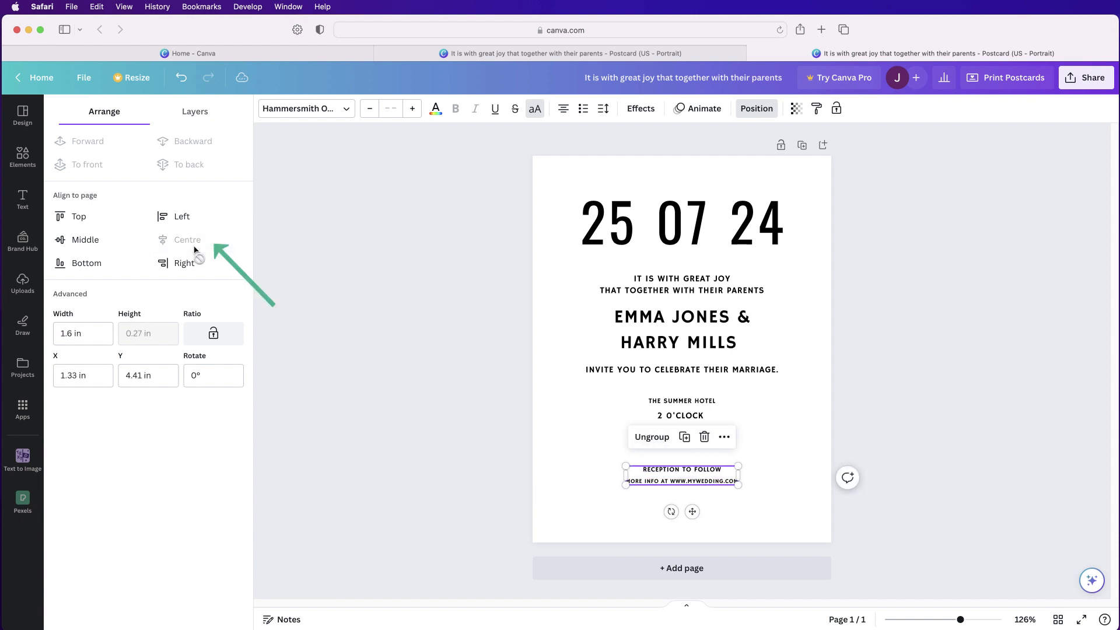
left_click(22, 199)
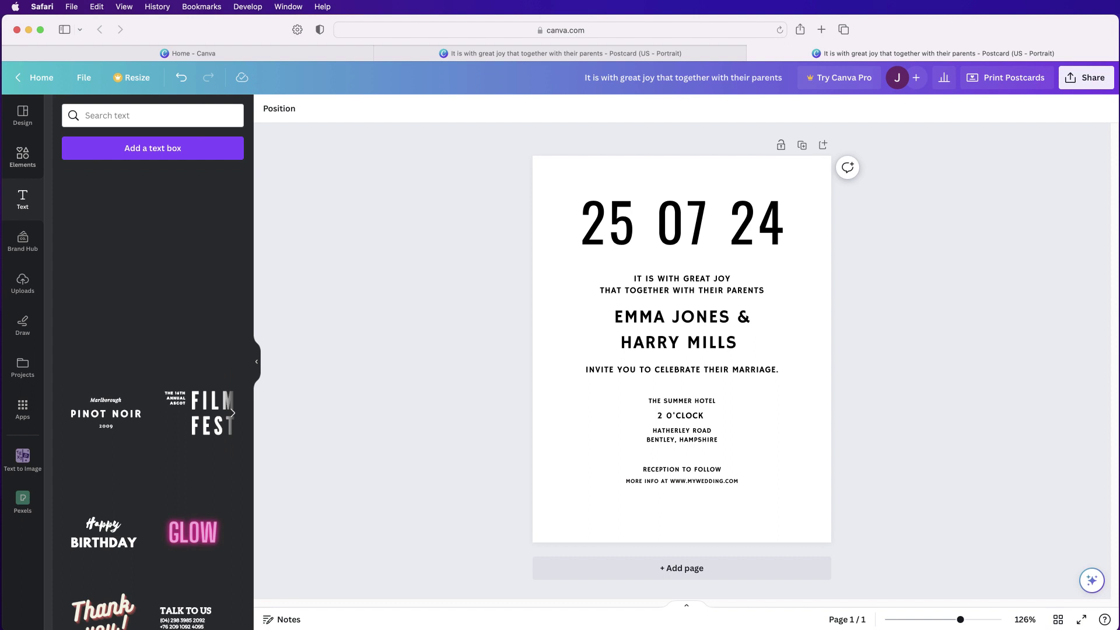
Add a weight-1 straight line under the date and stretch it across the text width
left_click(22, 157)
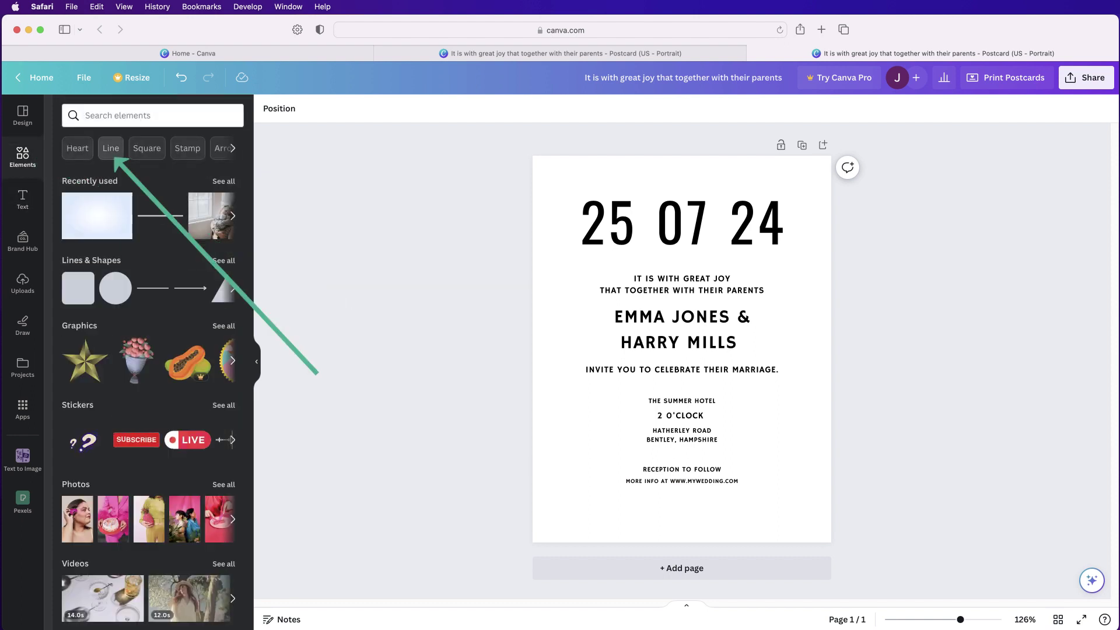
left_click(111, 148)
left_click(77, 239)
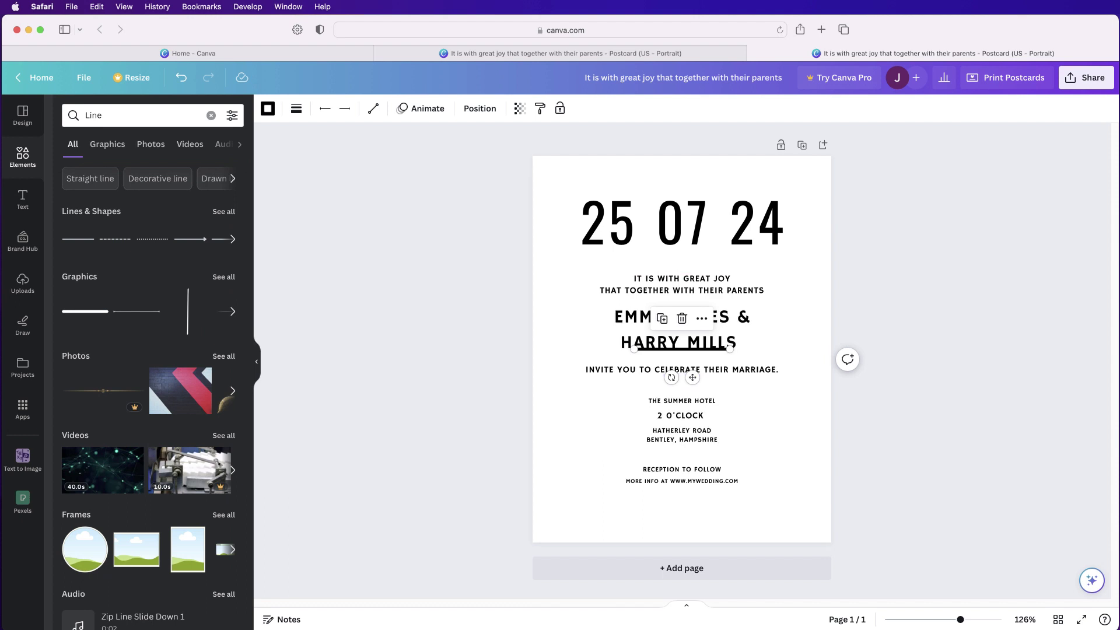
left_click_drag(681, 348, 683, 263)
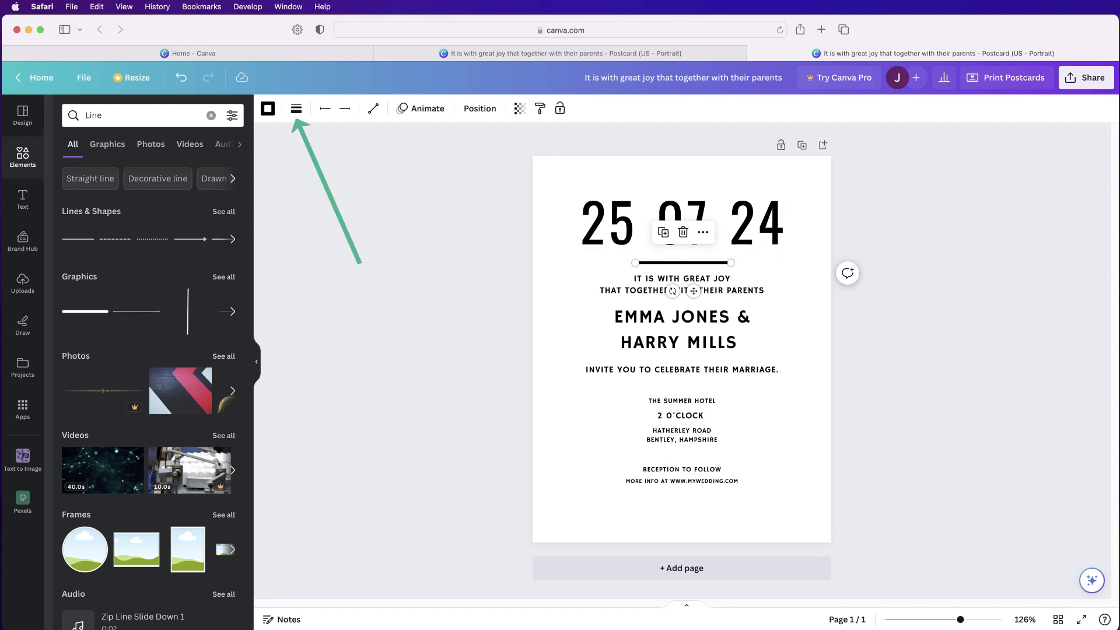
left_click(296, 109)
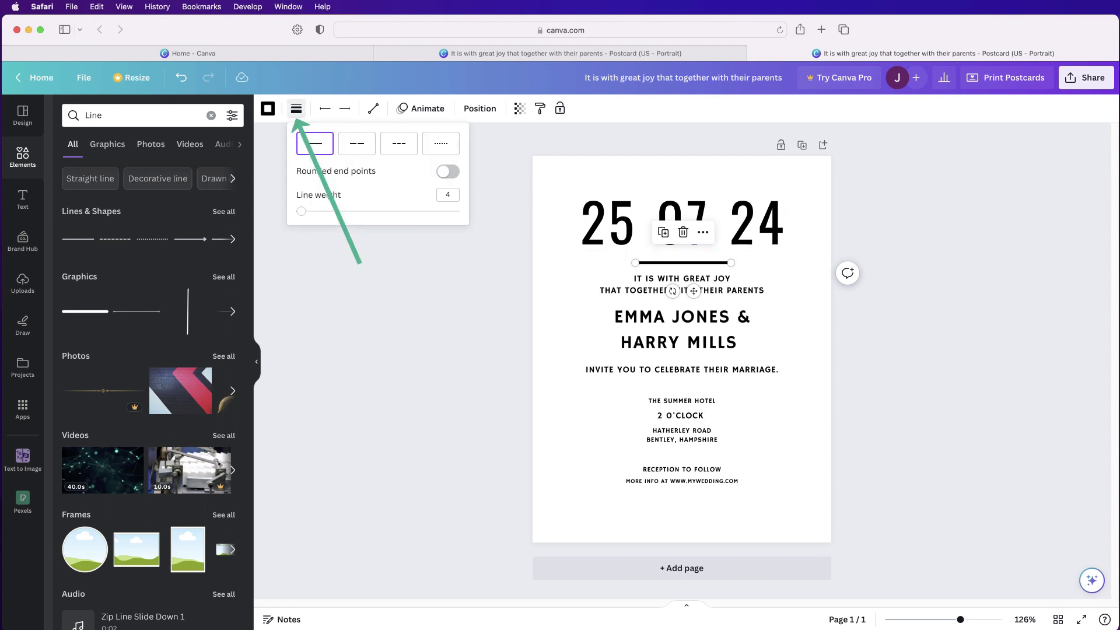
left_click_drag(303, 211, 296, 211)
left_click_drag(731, 262, 778, 263)
left_click_drag(635, 263, 591, 263)
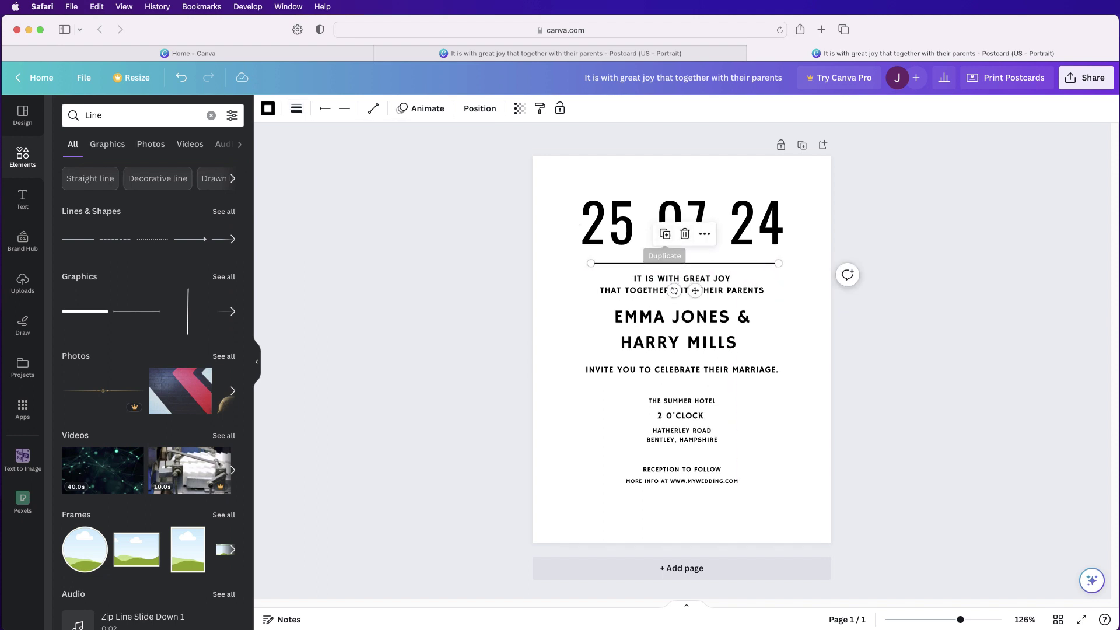
Duplicate the divider twice, placing copies below the invitation and above RECEPTION TO FOLLOW
left_click(665, 234)
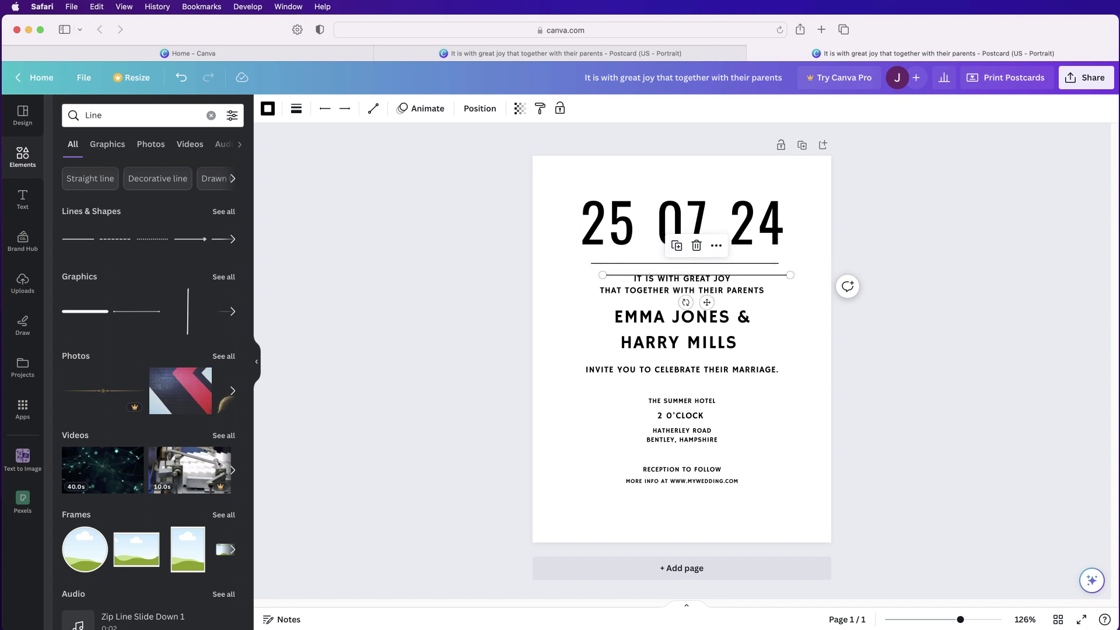
left_click_drag(695, 275, 679, 387)
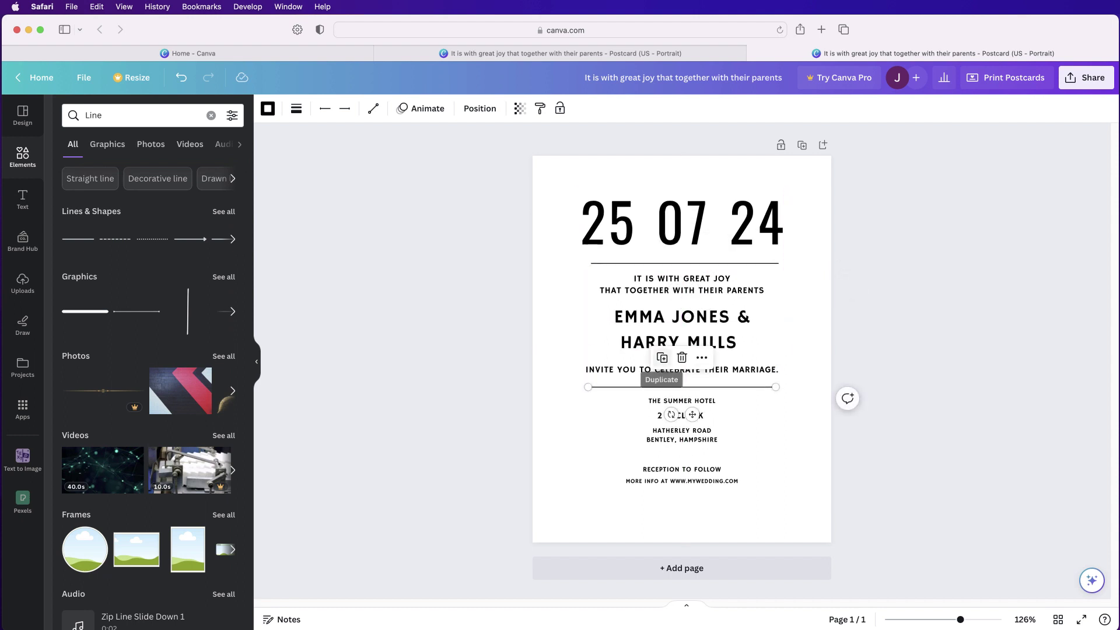
left_click(662, 358)
left_click_drag(679, 511, 679, 455)
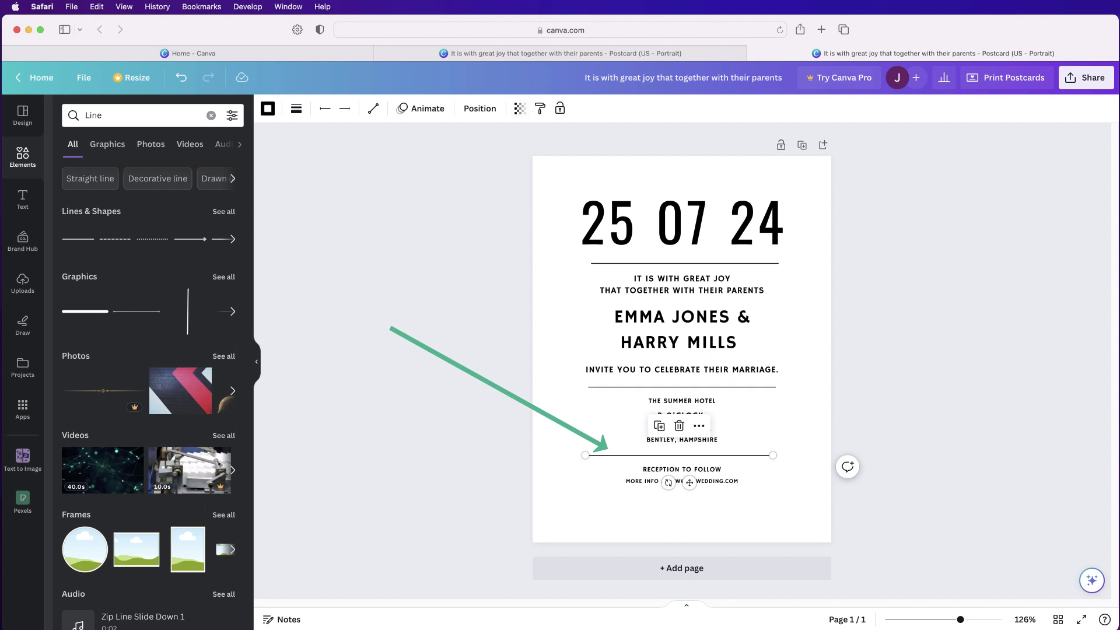
Centre the third divider on the page and check the other two dividers
left_click(484, 114)
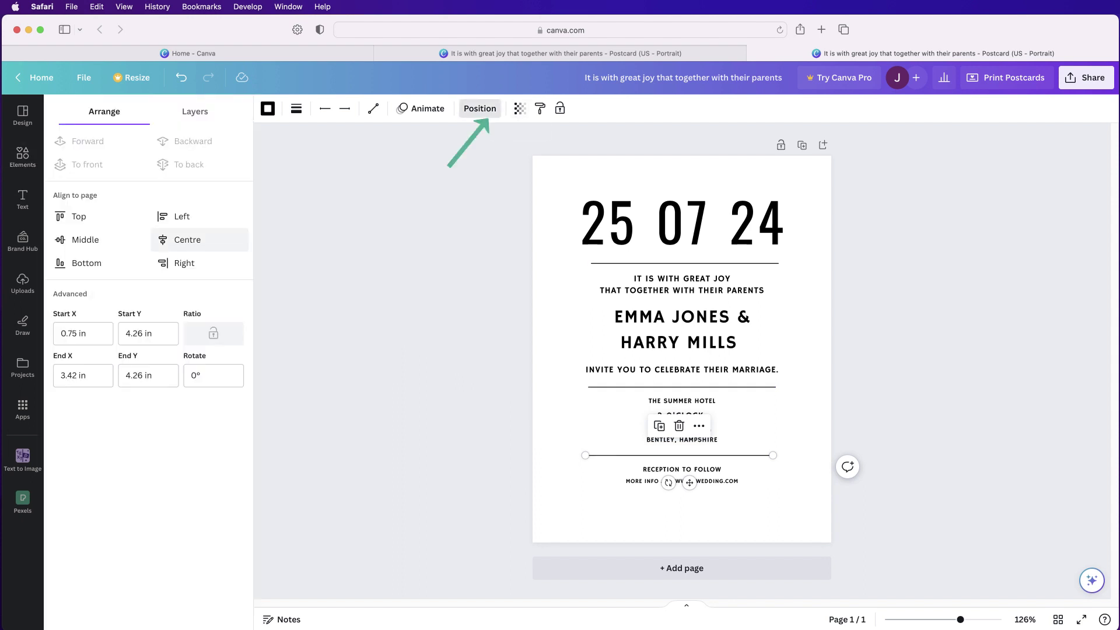
left_click(198, 239)
key("Tab")
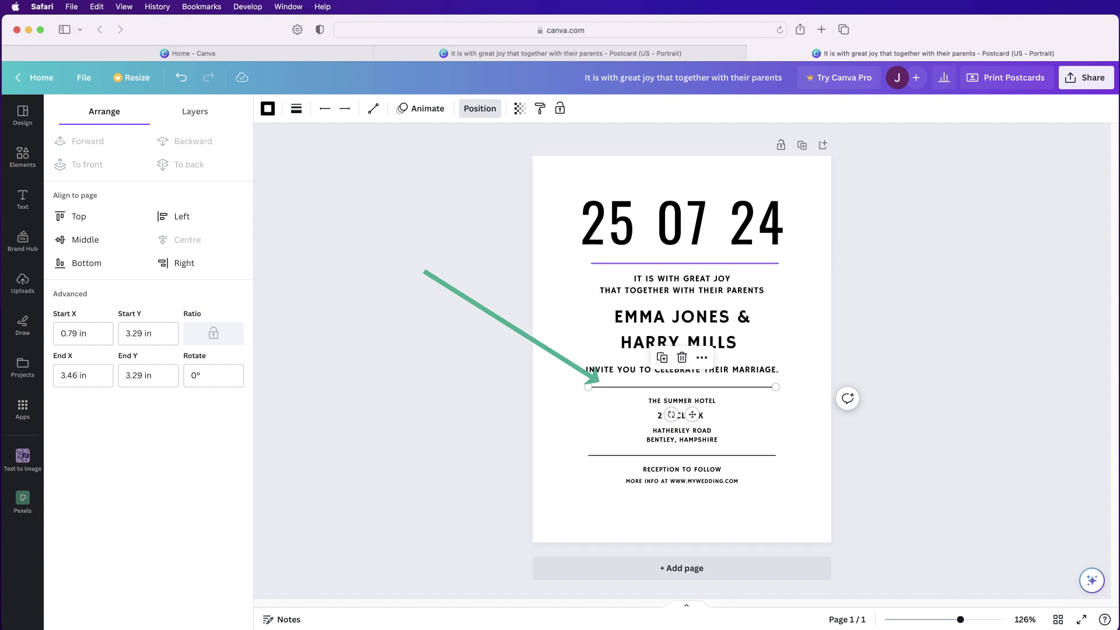
key("Tab")
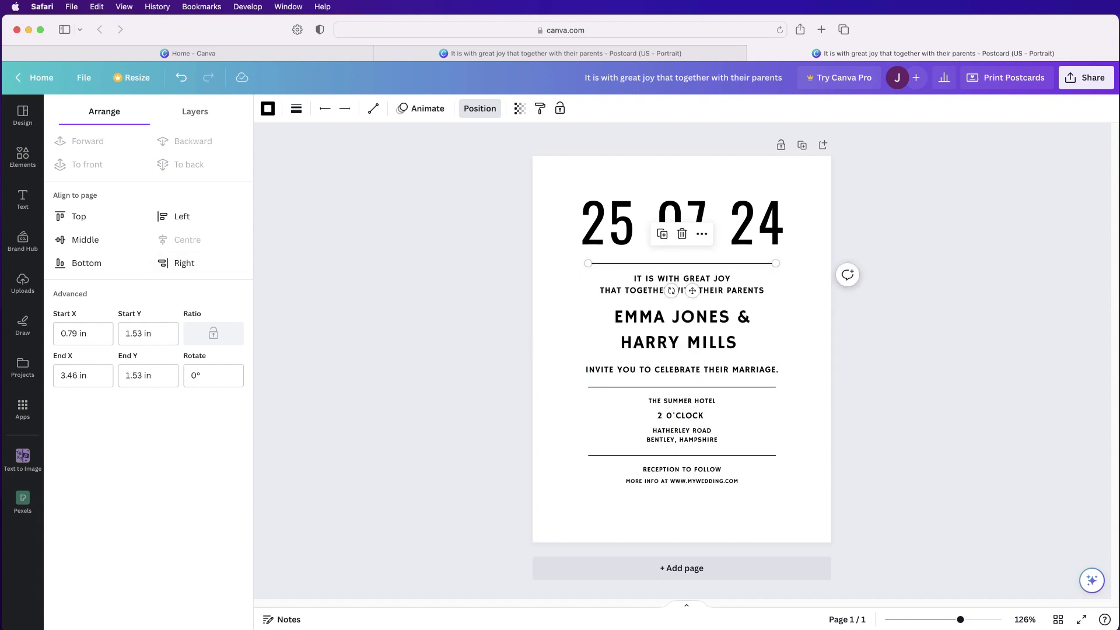
key("Escape")
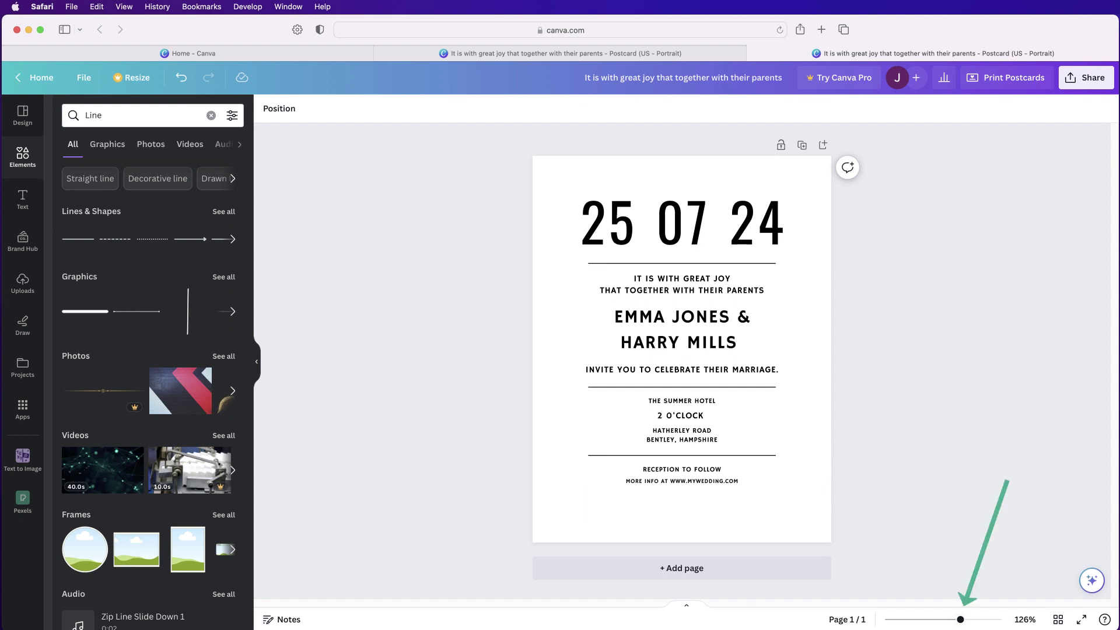
Group all invitation text and dividers and nudge the group slightly down
mouse_move(960, 620)
left_mouse_down()
mouse_move(930, 620)
mouse_move(957, 619)
left_mouse_up()
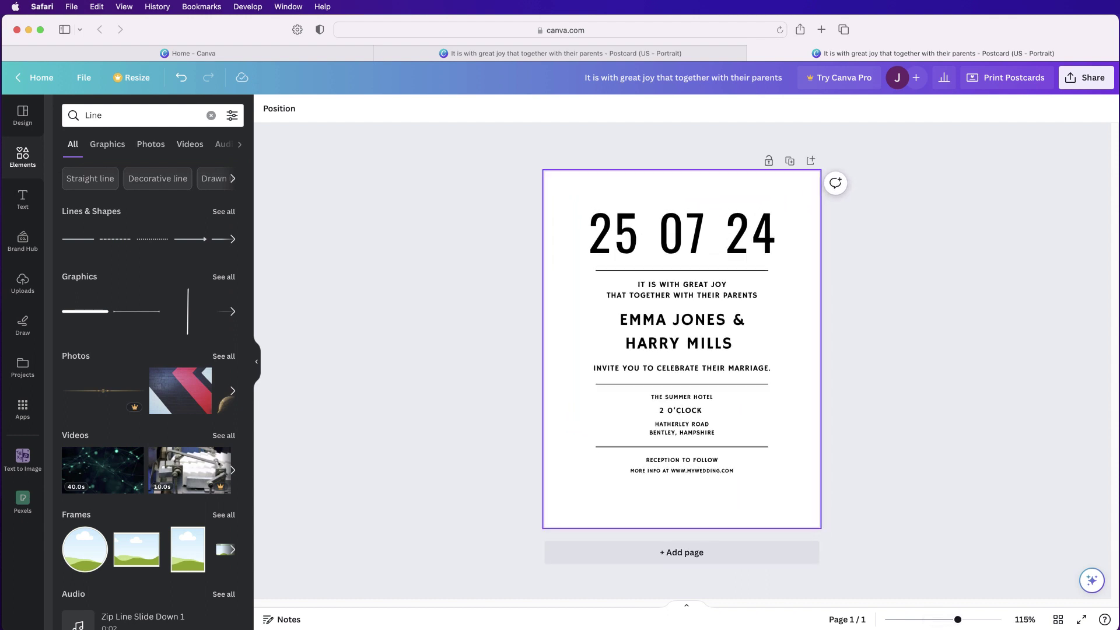
left_click_drag(599, 277, 790, 481)
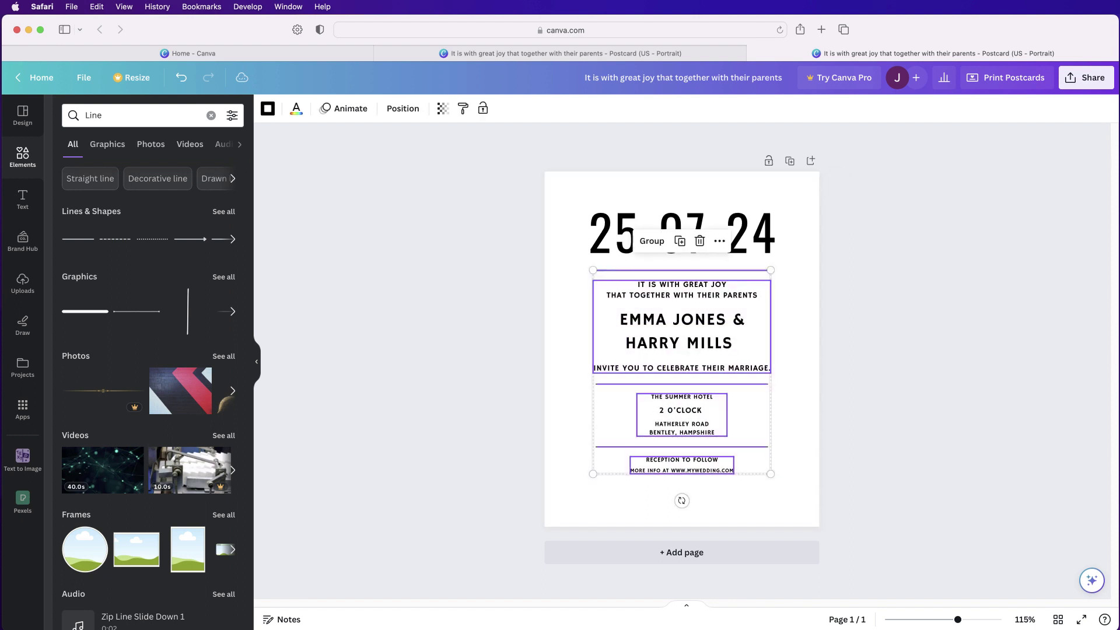
left_click(647, 241)
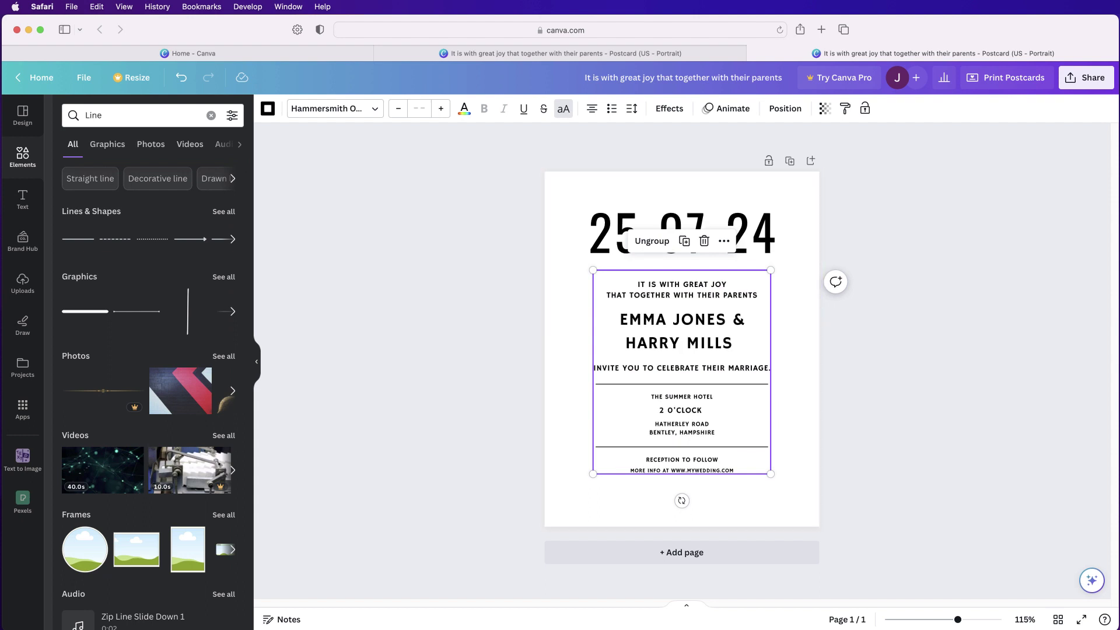
key("shift+Down")
key("shift+Down")
key("shift+Down")
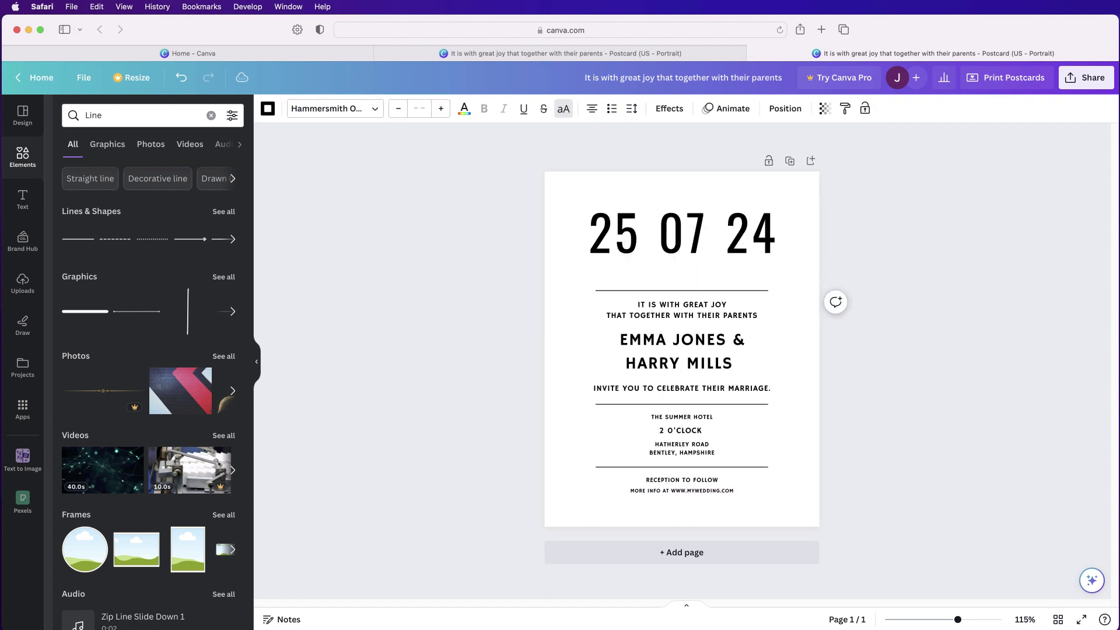
key("Escape")
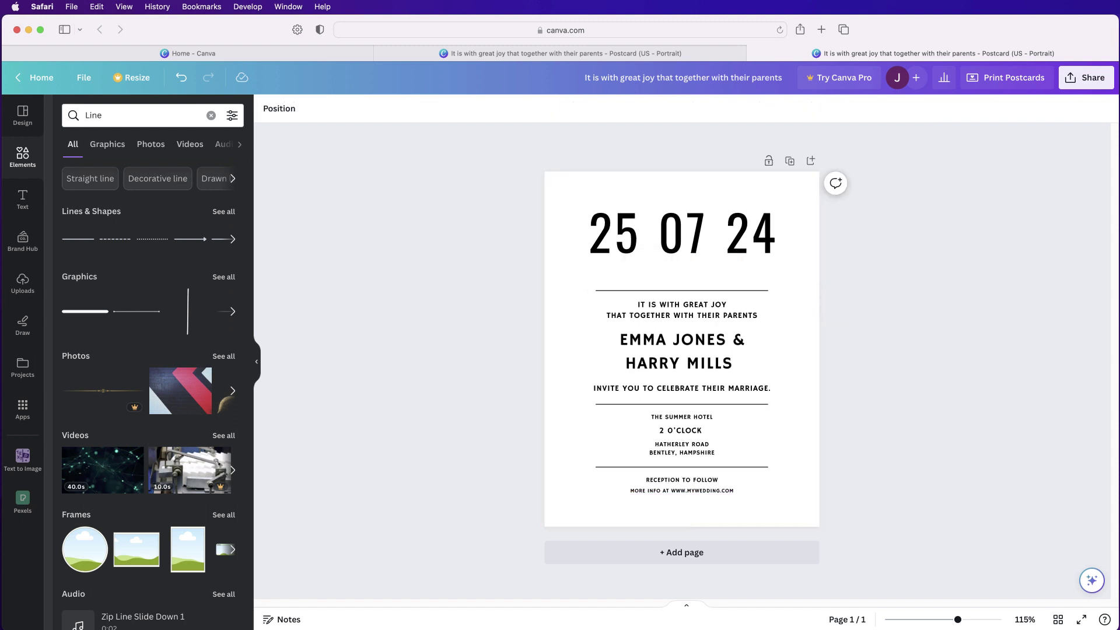
Zoom out to view the whole card and show the uploaded images library
key("super+minus")
scroll(682, 349, "down", 3)
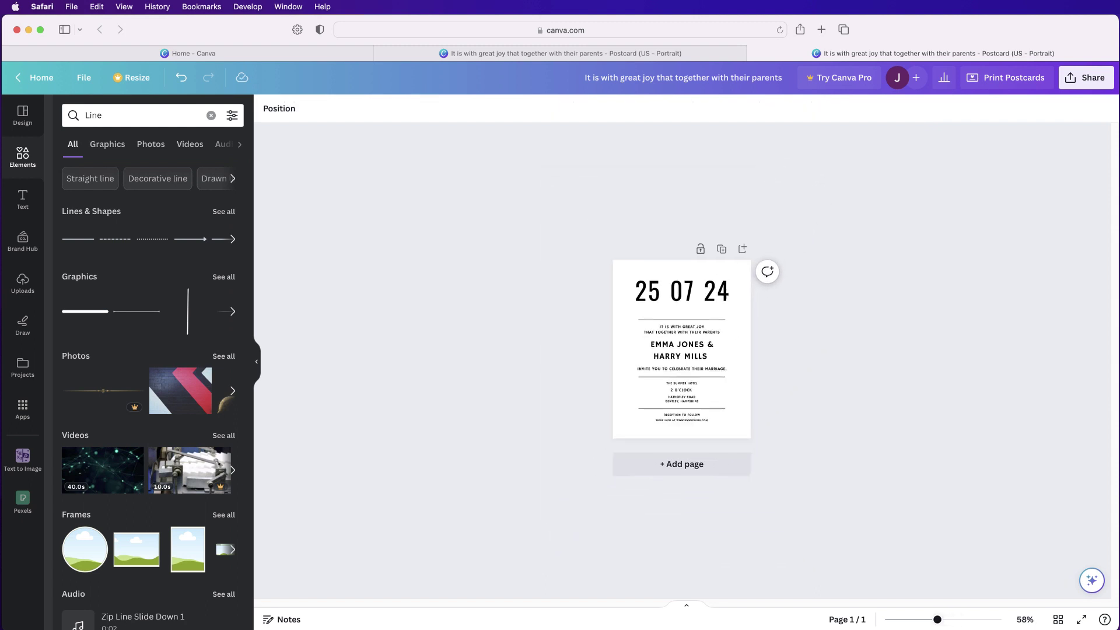
scroll(681, 349, "up", 5)
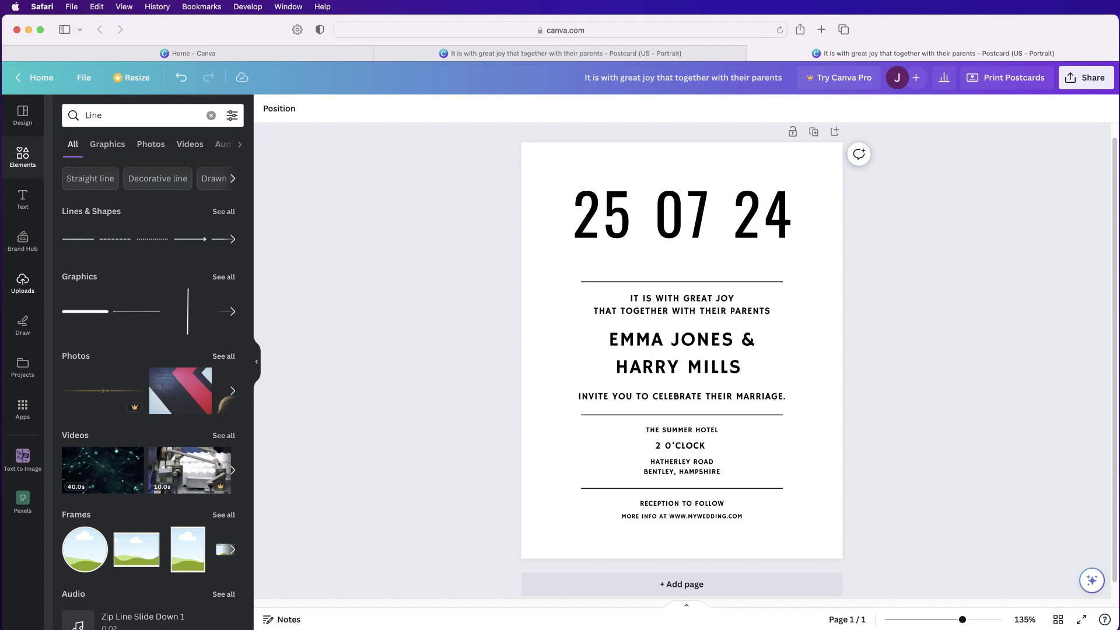
left_click(23, 283)
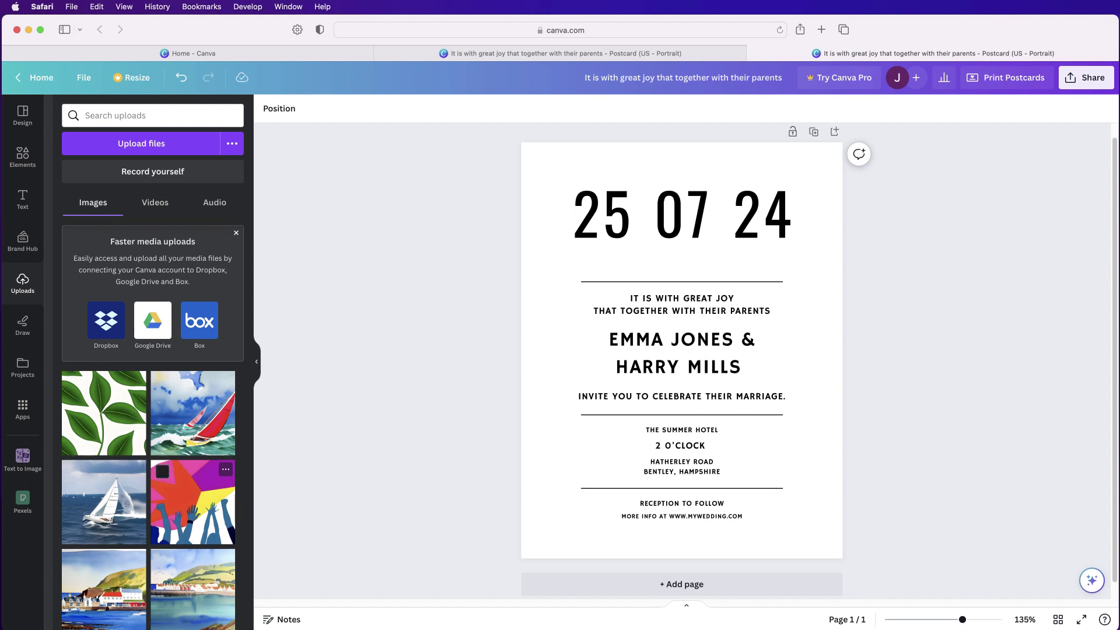
Search Elements photos for COUPLE and add the piggyback beach couple photo
scroll(192, 449, "down", 2)
scroll(193, 450, "down", 10)
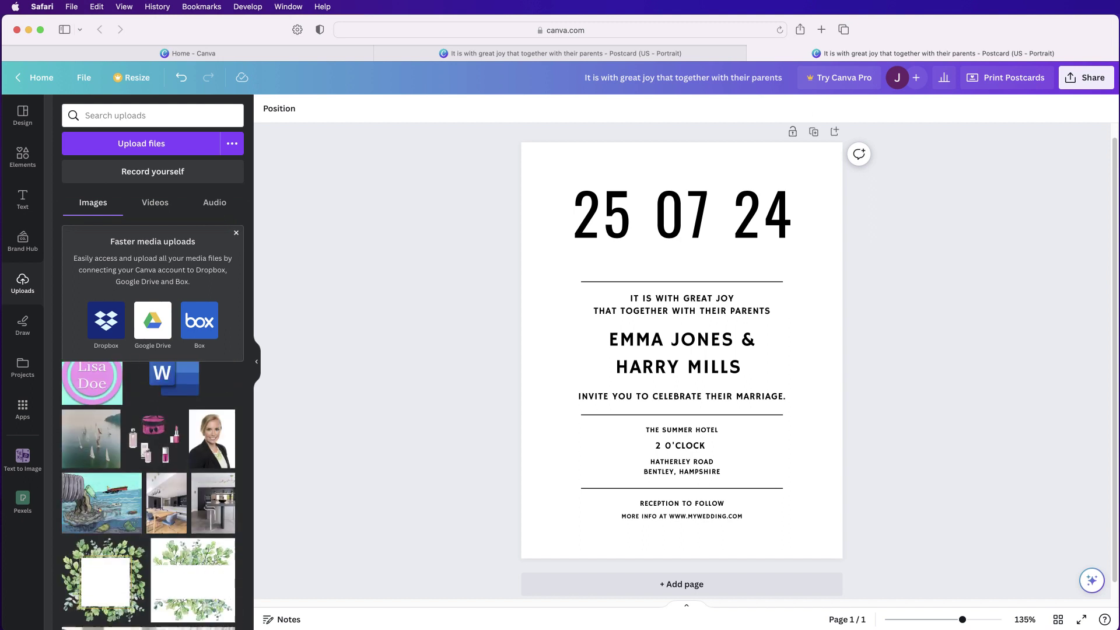
scroll(169, 467, "down", 10)
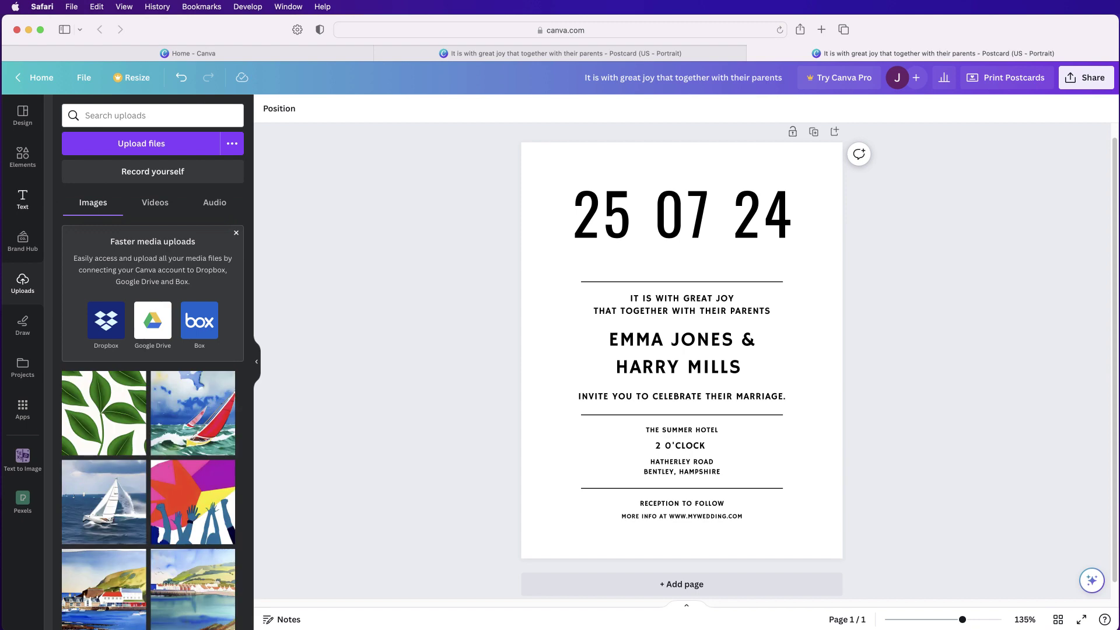
left_click(22, 157)
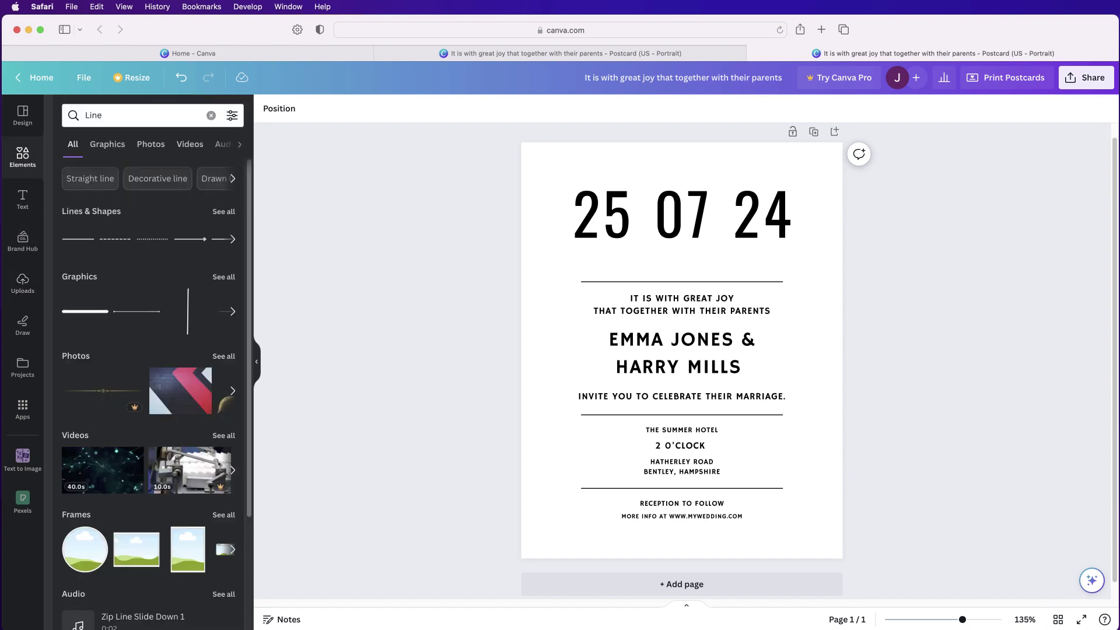
left_click(150, 144)
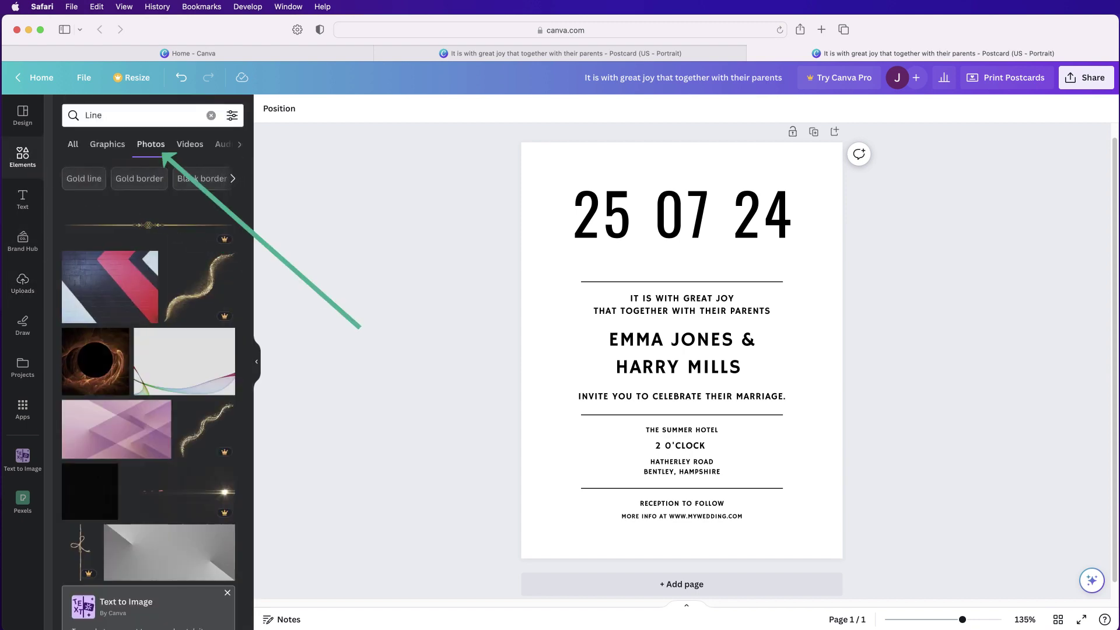
left_click(94, 115)
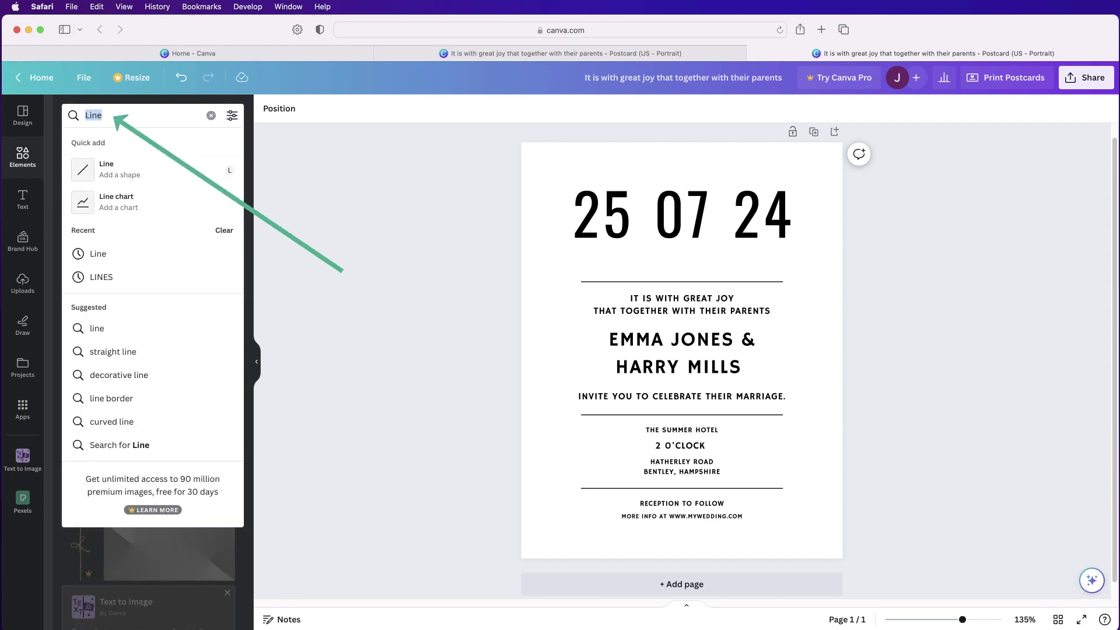
type("COUPLE")
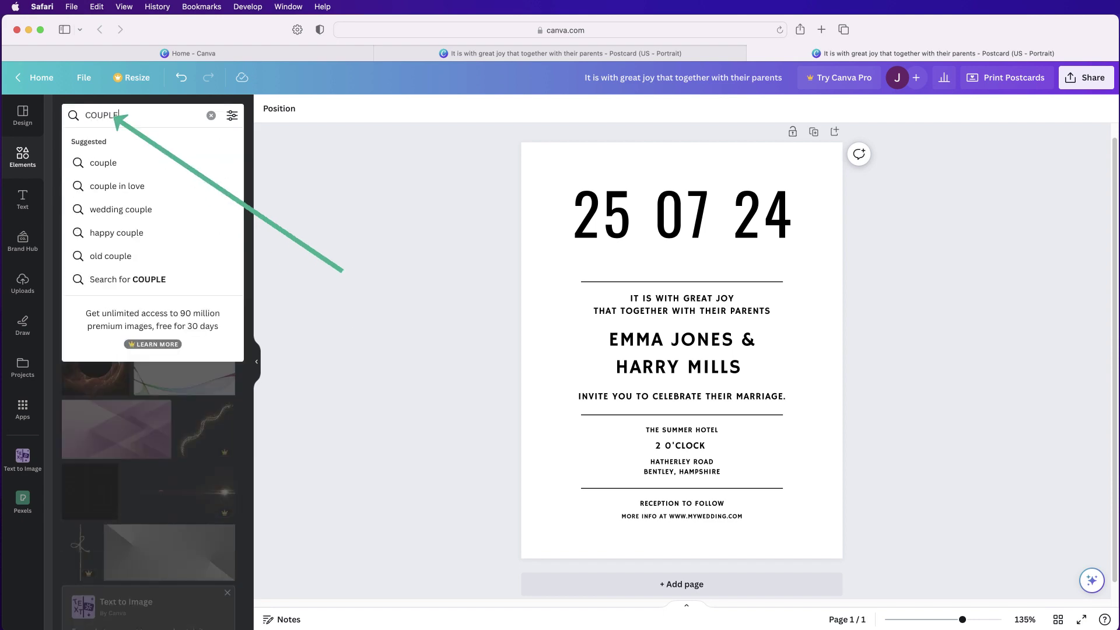
key("Return")
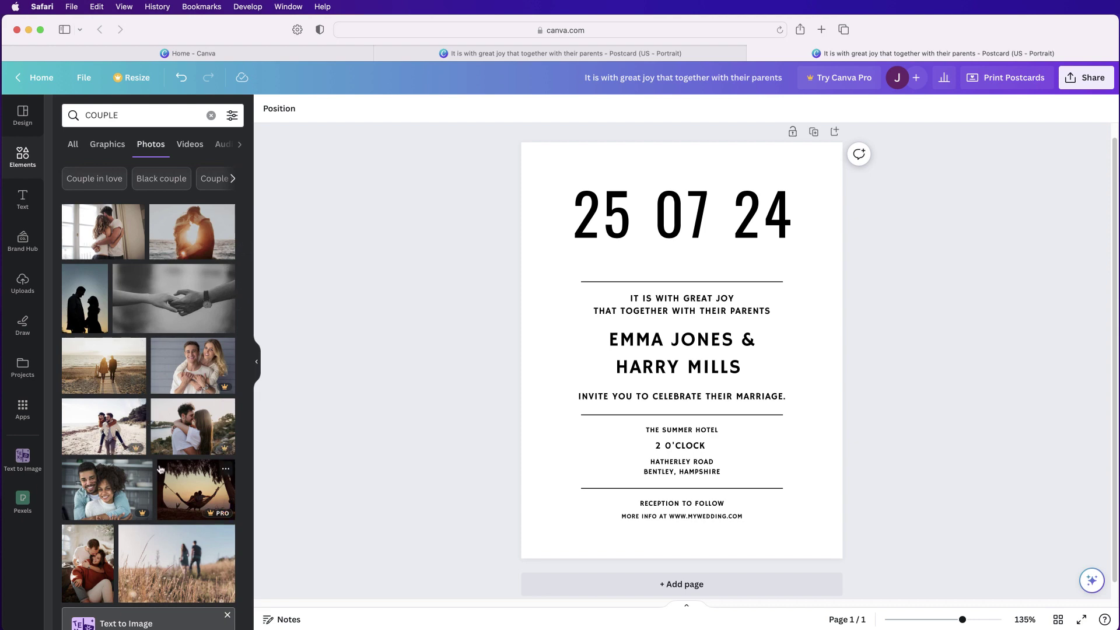
scroll(161, 467, "down", 6)
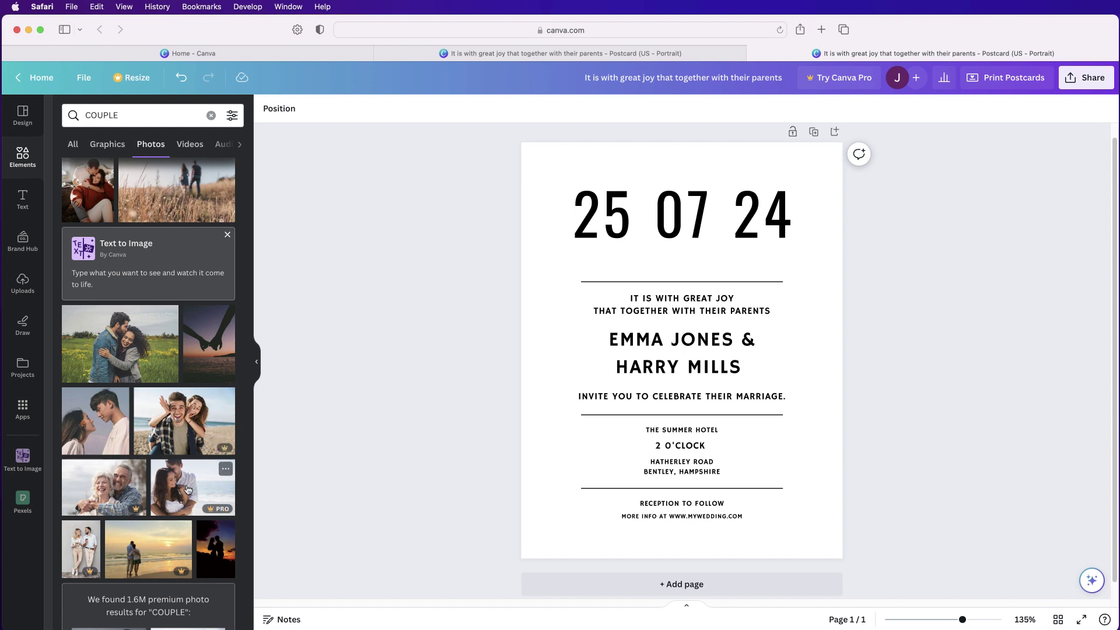
scroll(188, 484, "down", 6)
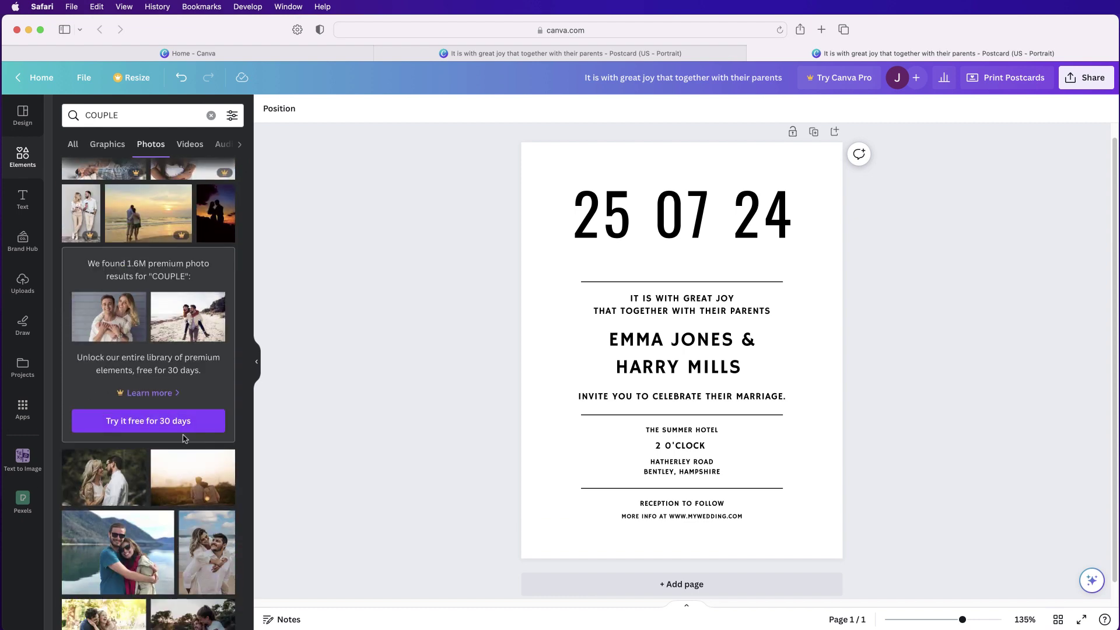
left_click(211, 495)
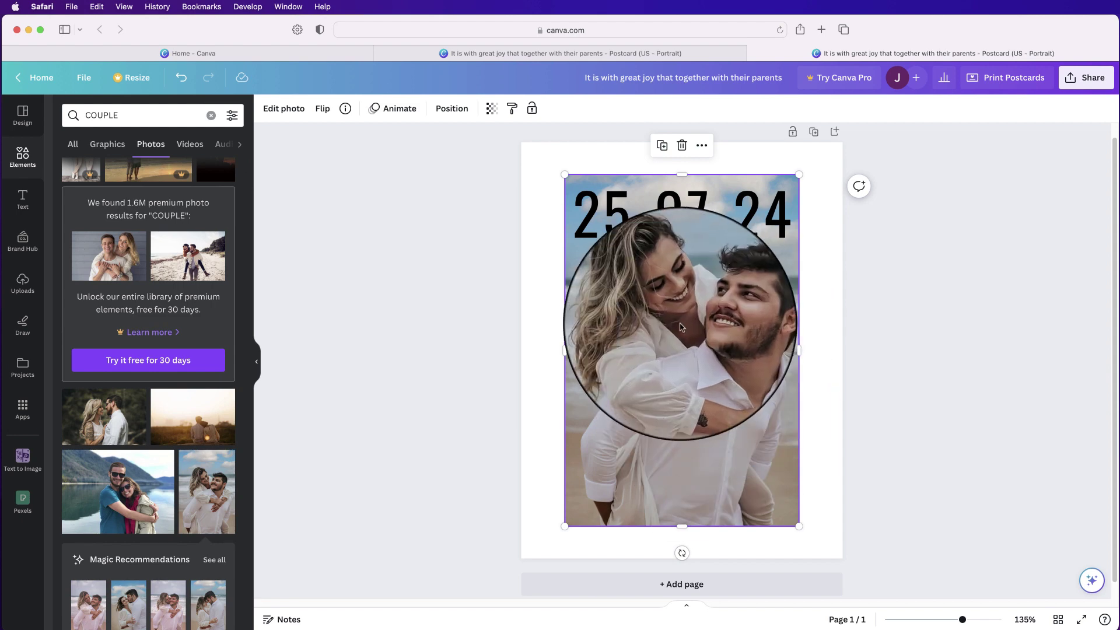
Apply the Mono Classic filter to make the couple photo black and white
left_click(272, 110)
left_click(220, 270)
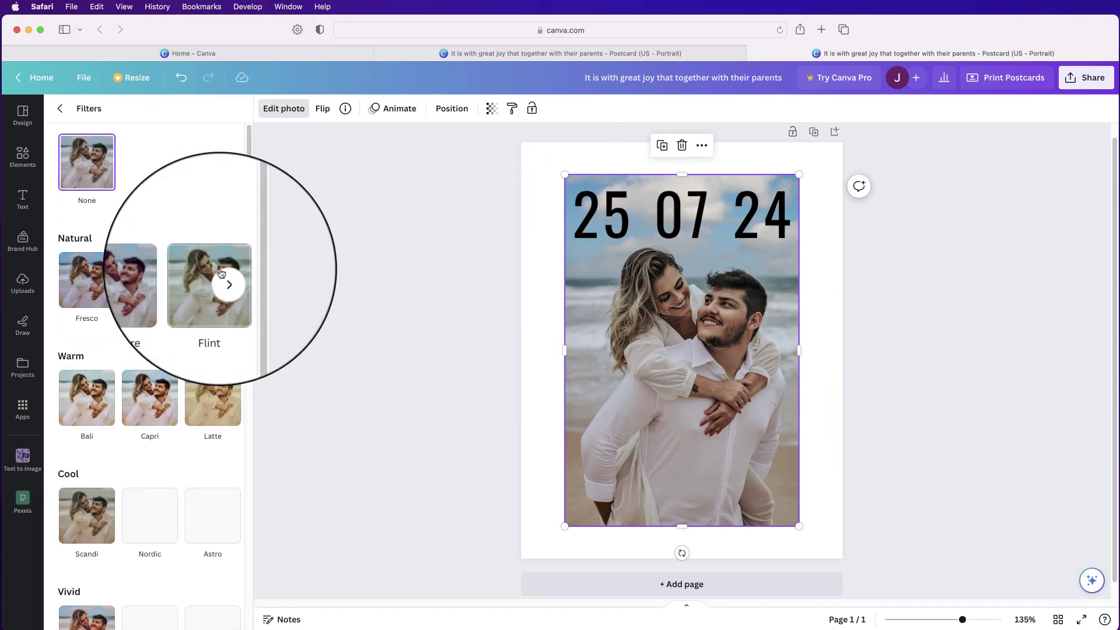
left_click_drag(250, 270, 255, 519)
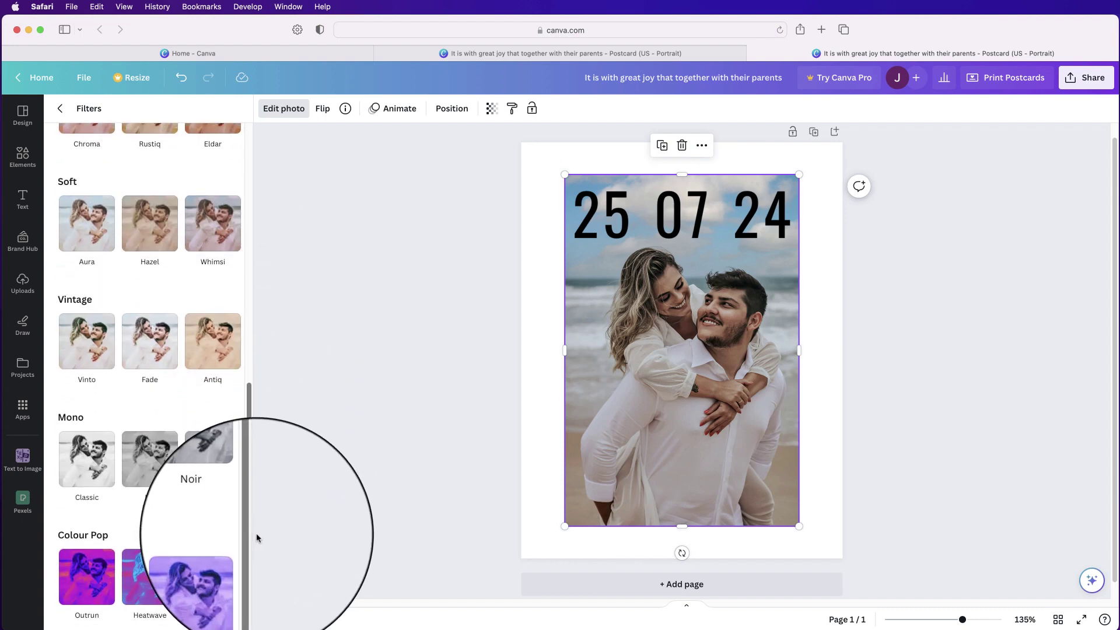
left_click(88, 466)
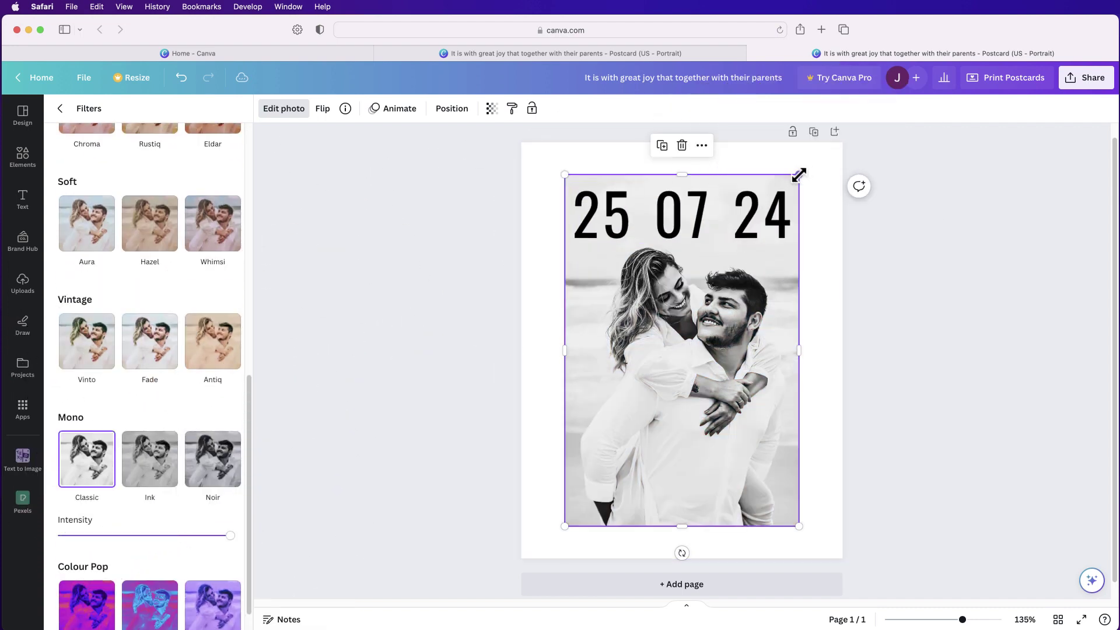
Enlarge the photo over the postcard and lower its transparency to 15
left_click_drag(800, 175, 870, 132)
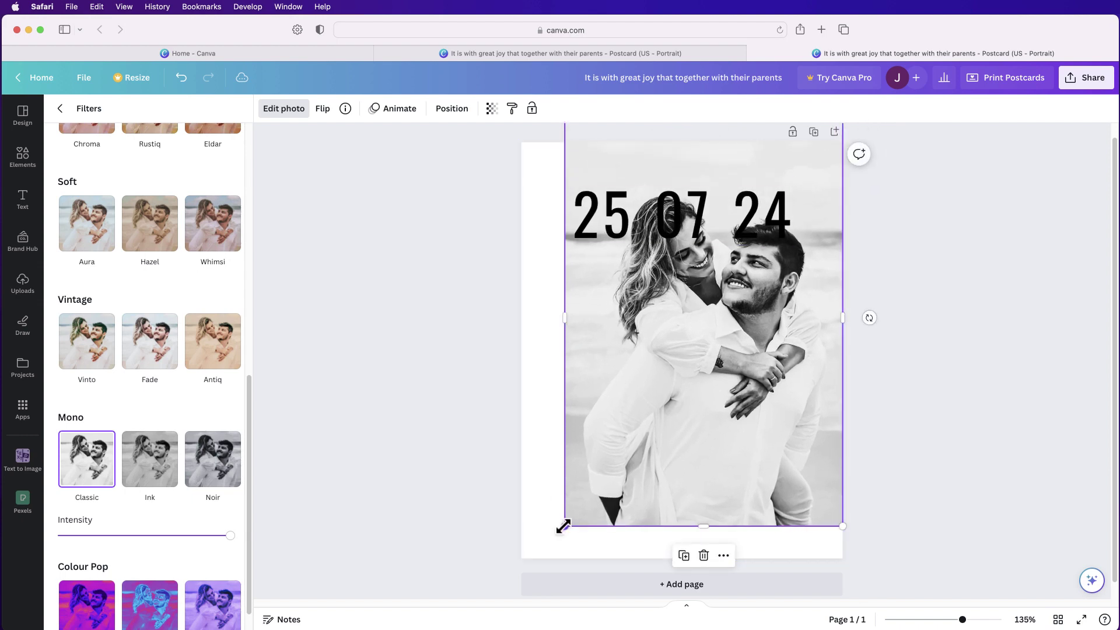
left_click_drag(562, 527, 506, 571)
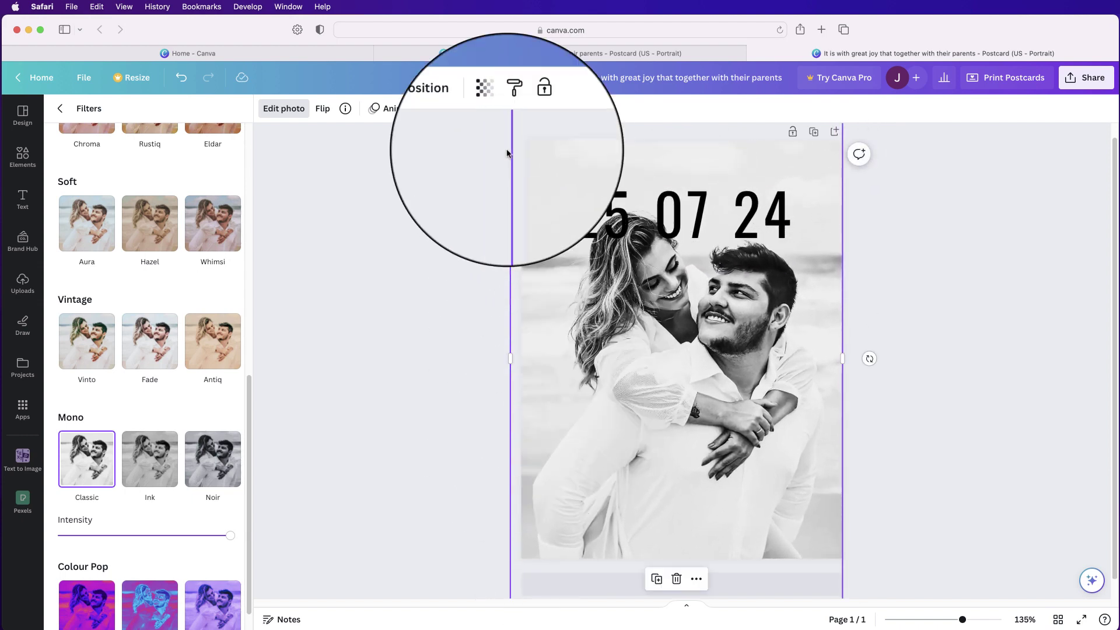
left_click(488, 115)
left_click_drag(494, 158, 397, 156)
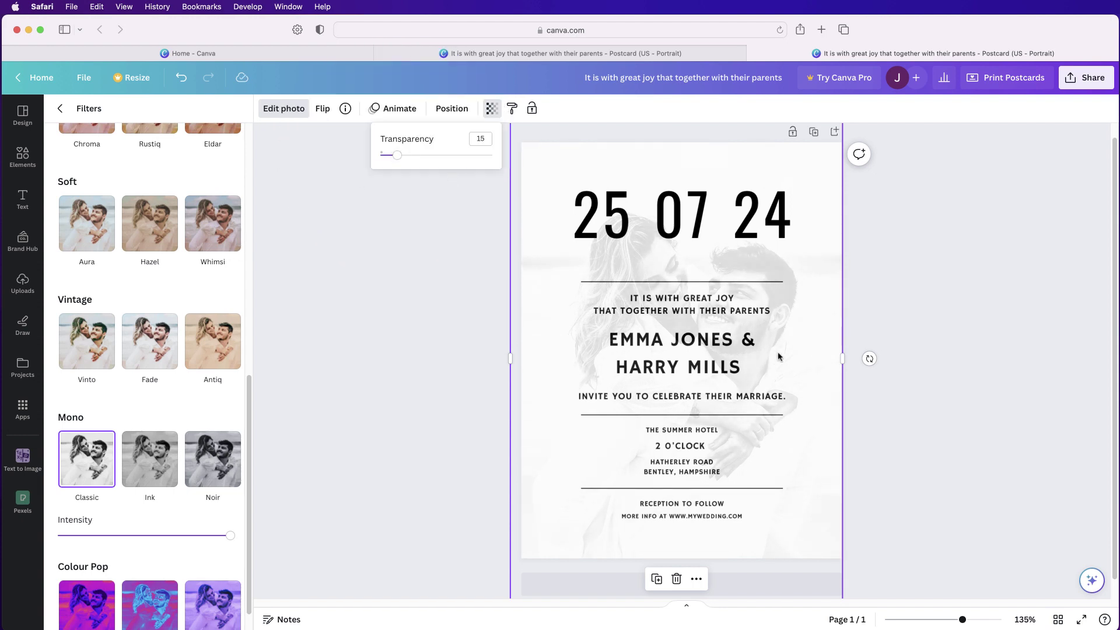
Enlarge the photo past the postcard edges and centre it over the card
mouse_move(794, 354)
left_mouse_down()
mouse_move(780, 352)
mouse_move(793, 353)
left_mouse_up()
left_click_drag(962, 621, 954, 621)
left_click_drag(799, 171, 813, 149)
left_click_drag(777, 321, 741, 356)
left_click(872, 430)
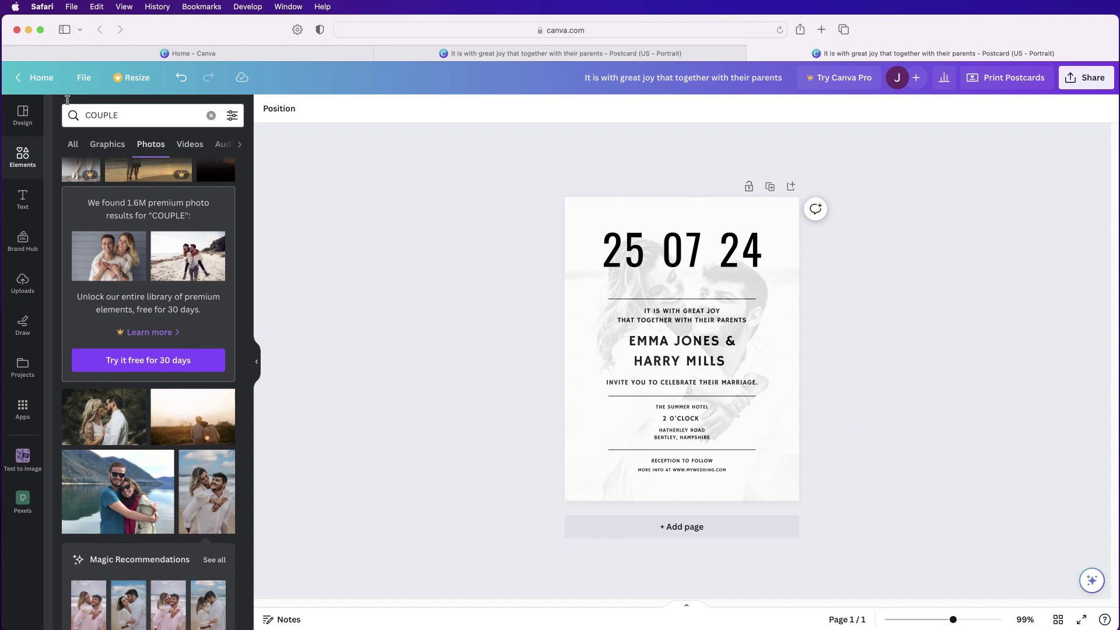
Search Graphics for GRADIENT and add the soft pink gradient to the postcard
left_click(114, 143)
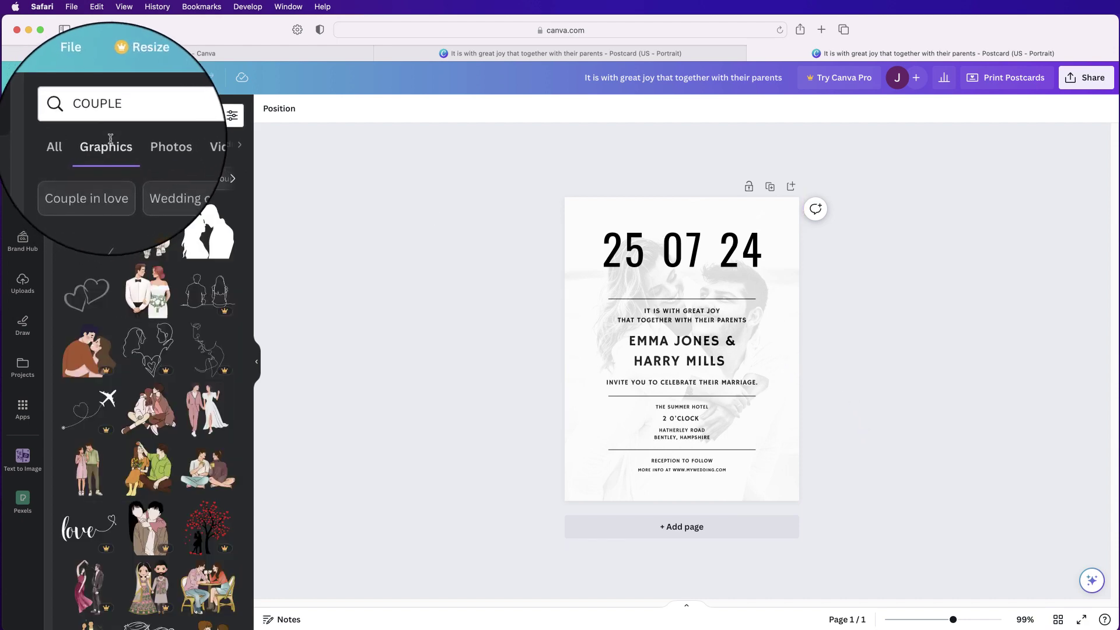
left_click(82, 124)
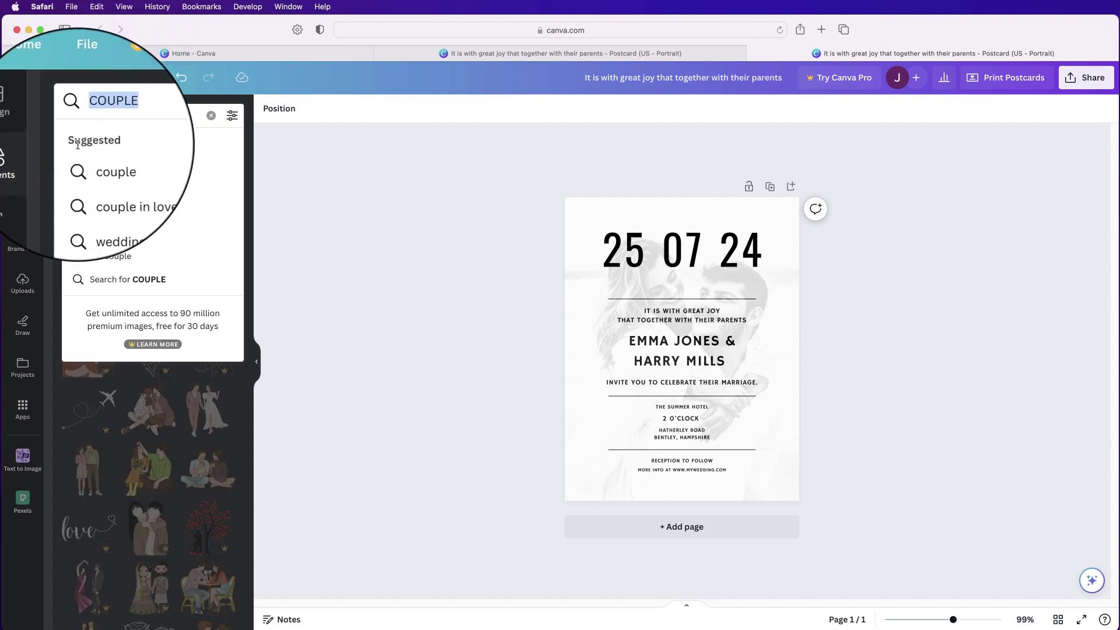
type("GRADIENT")
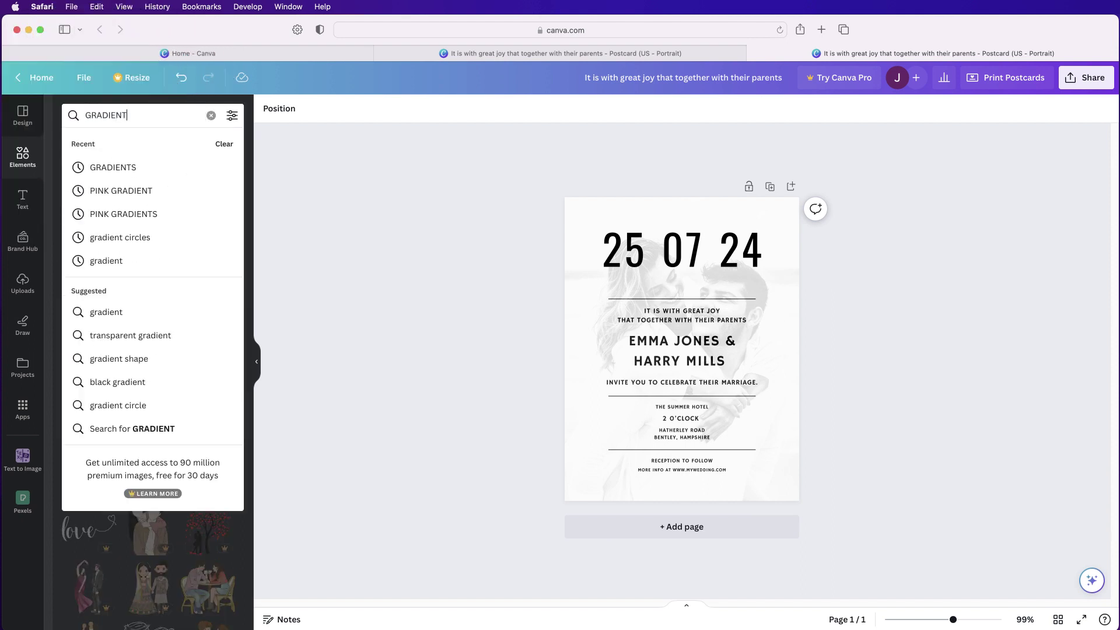
key("Return")
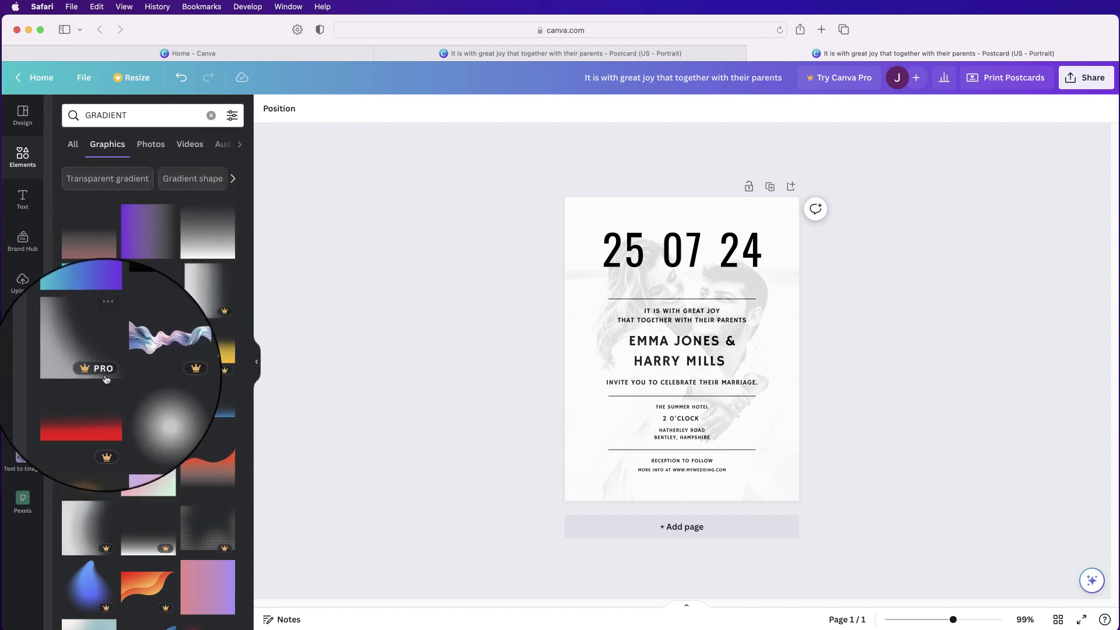
scroll(129, 460, "down", 3)
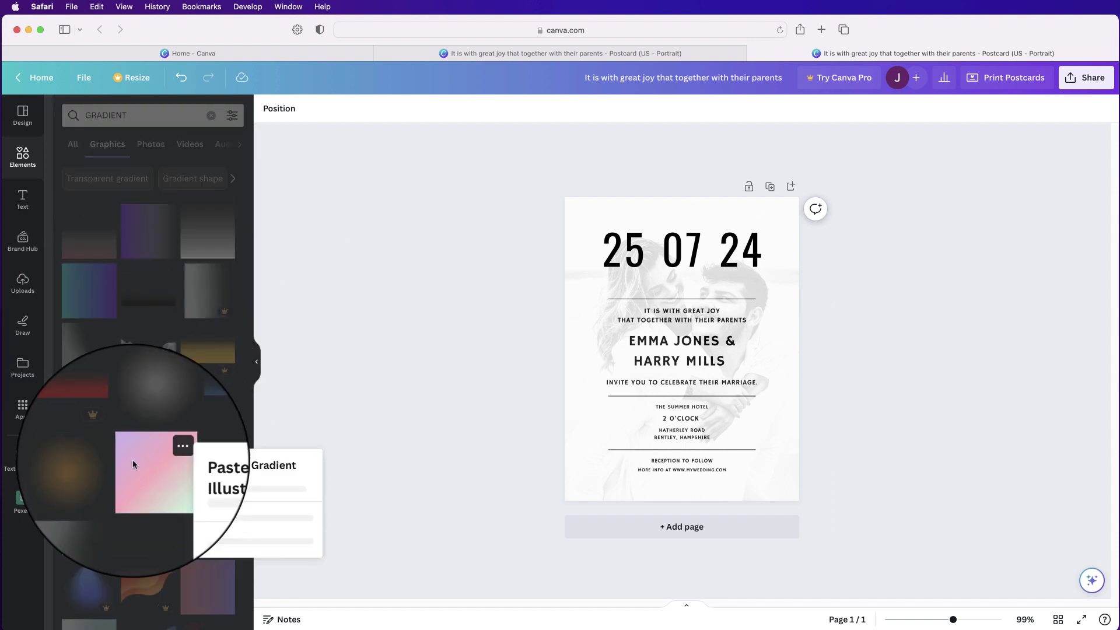
scroll(119, 477, "down", 10)
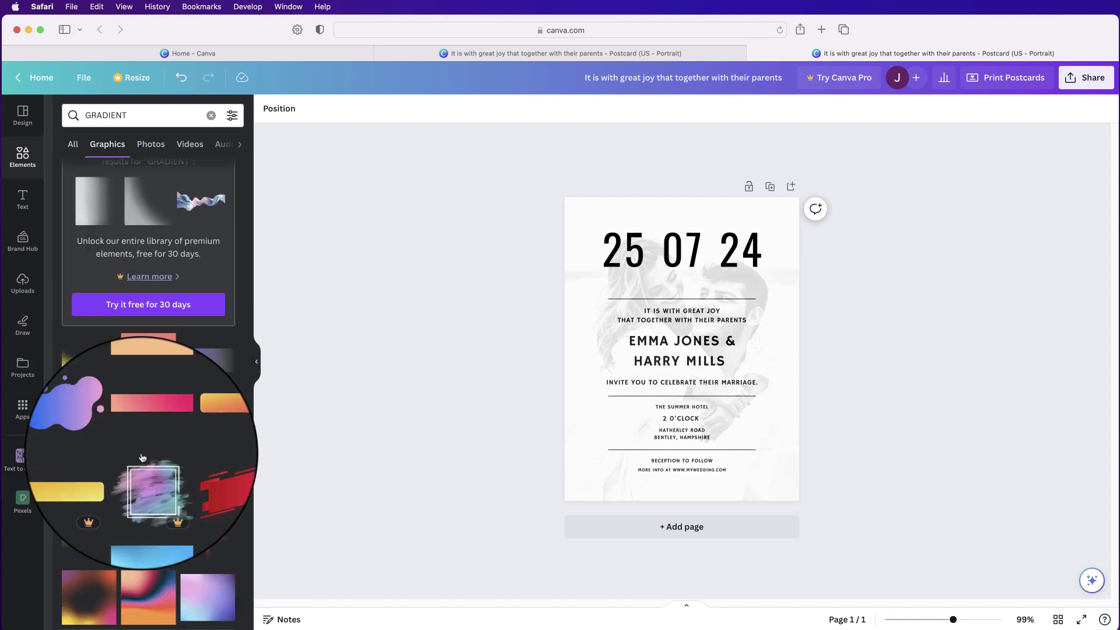
scroll(140, 400, "down", 5)
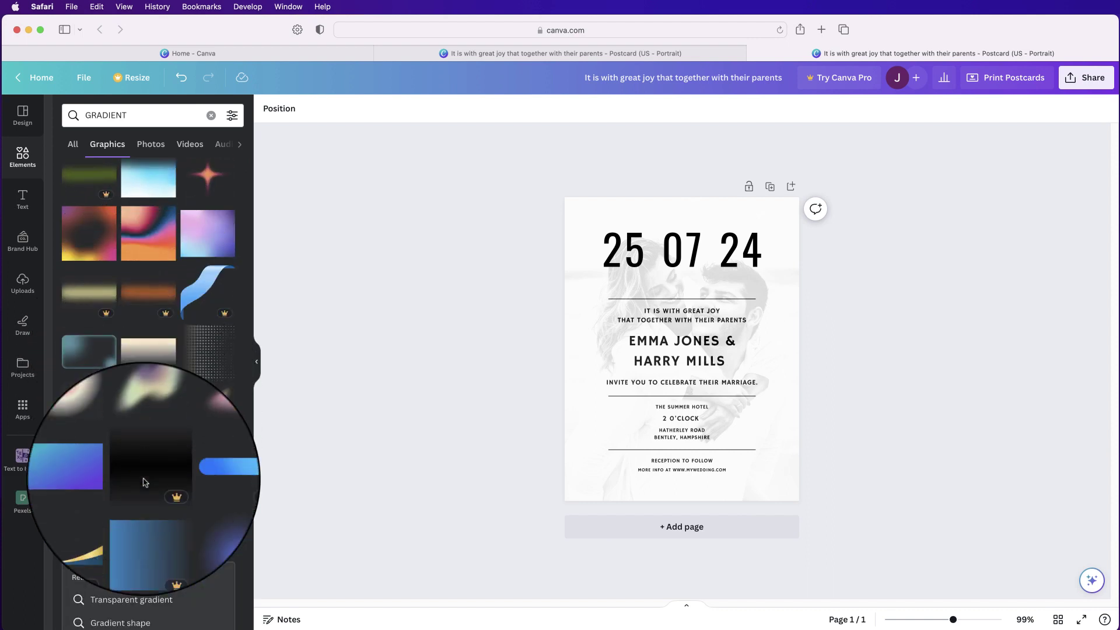
scroll(139, 420, "down", 6)
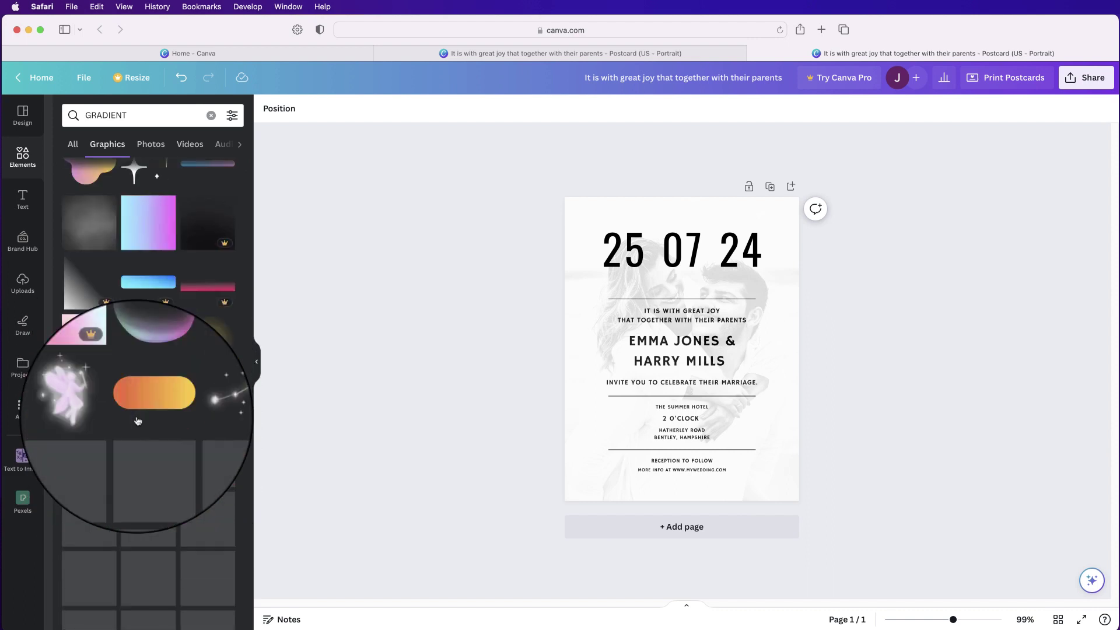
scroll(143, 389, "down", 3)
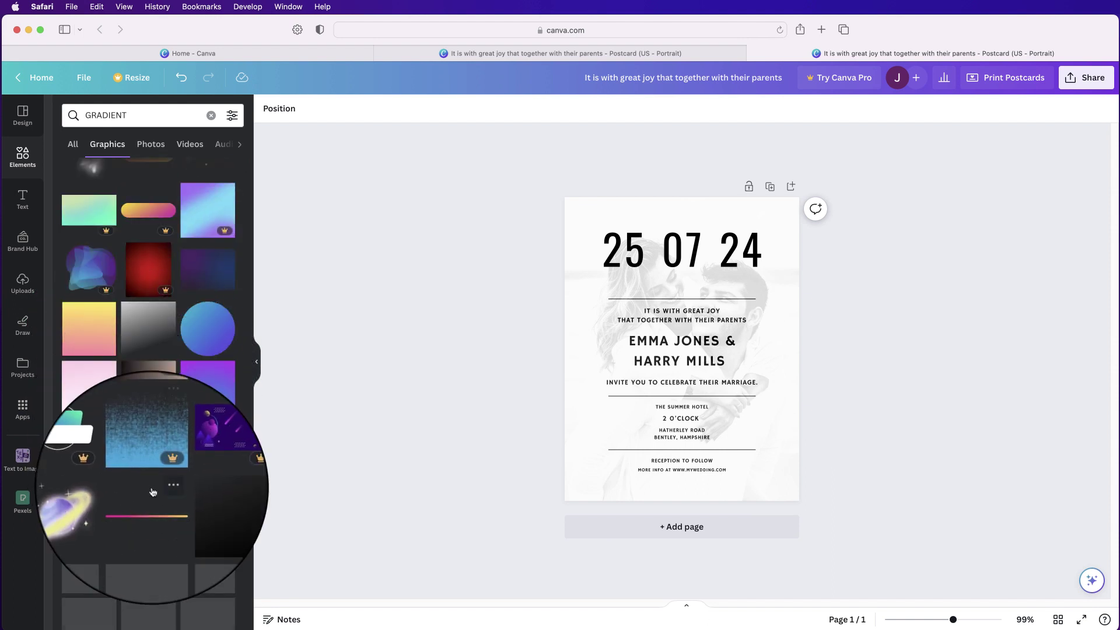
left_click(92, 389)
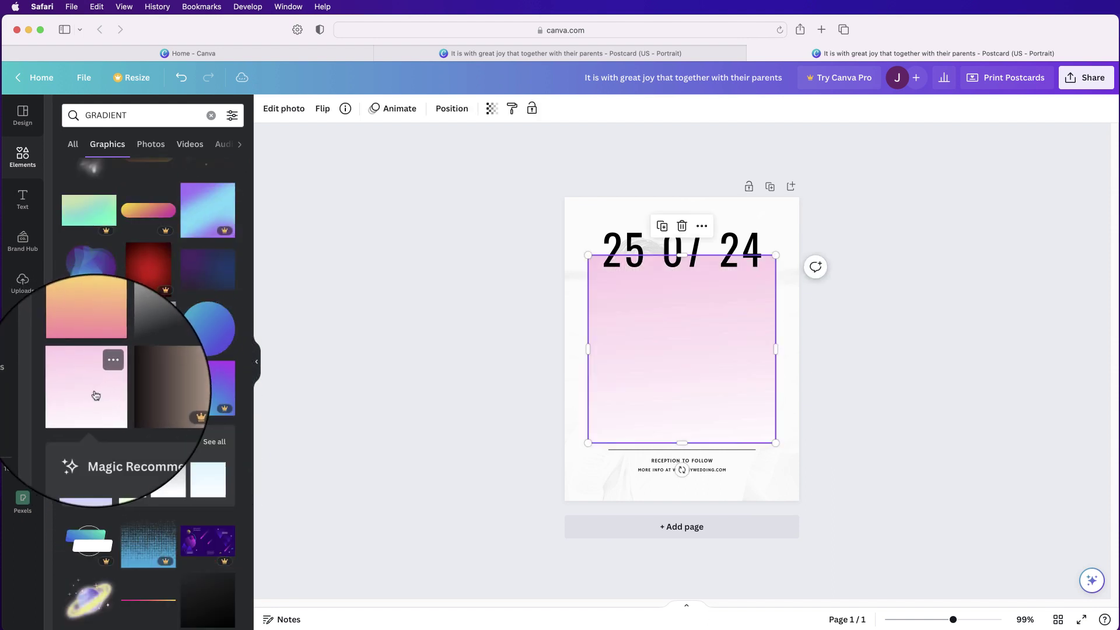
Stretch the gradient to cover the whole postcard and send it behind all elements
left_click_drag(775, 255, 852, 178)
left_click_drag(588, 442, 536, 521)
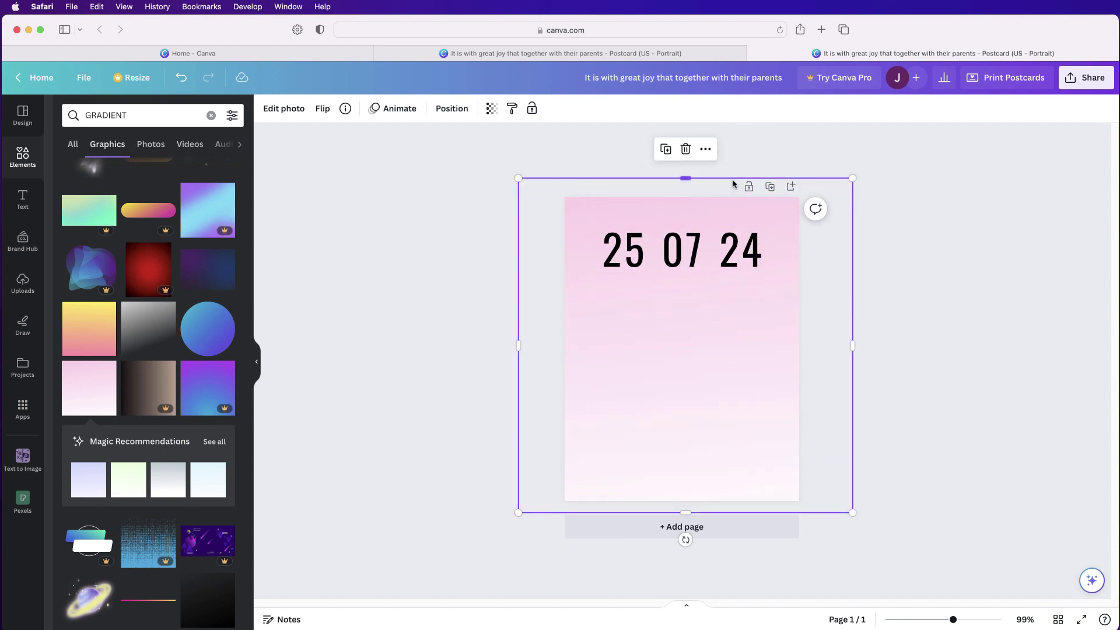
left_click(455, 110)
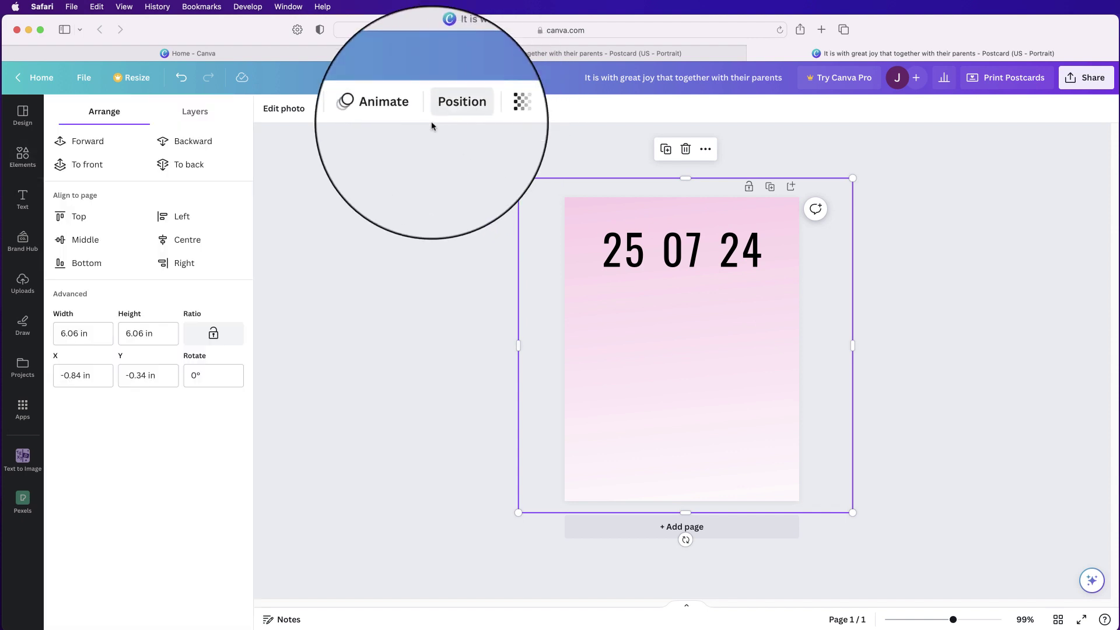
left_click(178, 166)
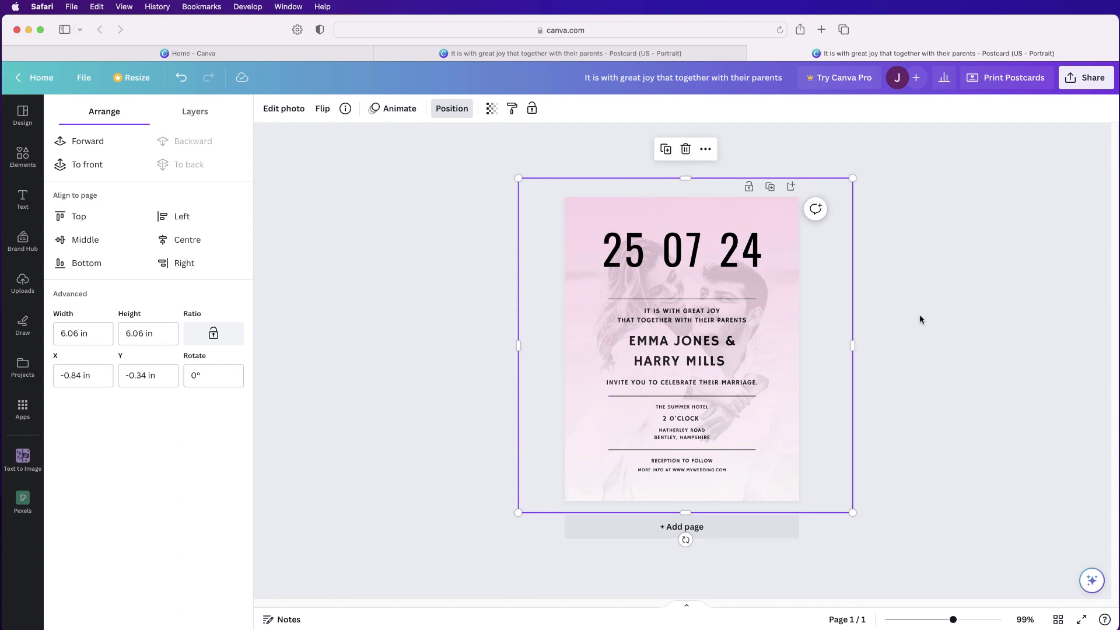
left_click(862, 281)
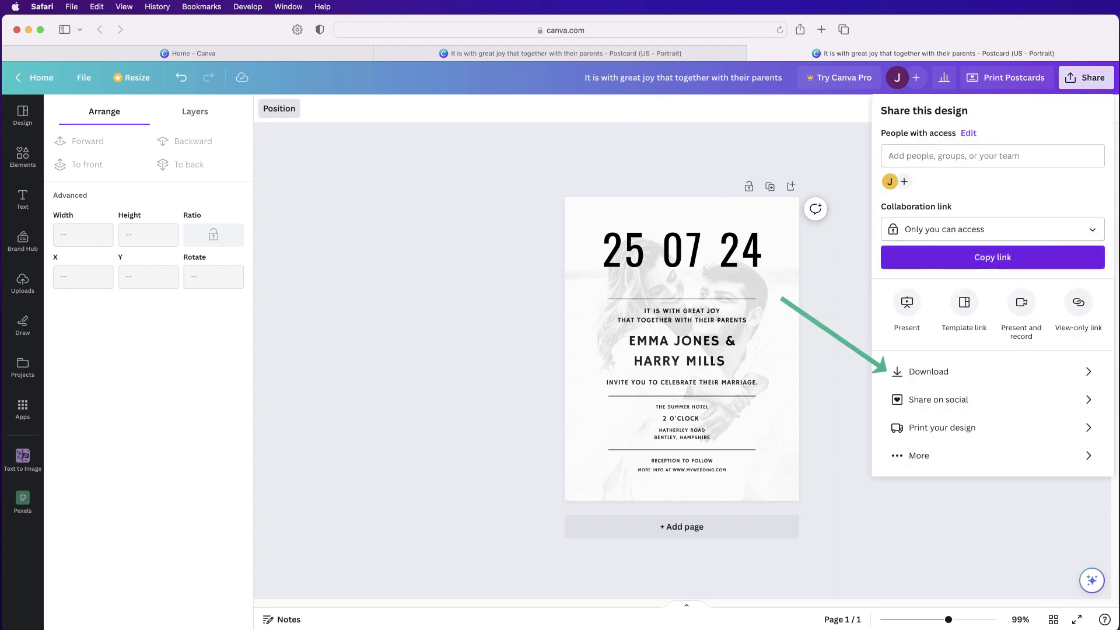
Download the postcard as a 1,275 × 1,650 px JPG instead of PNG
left_click(929, 372)
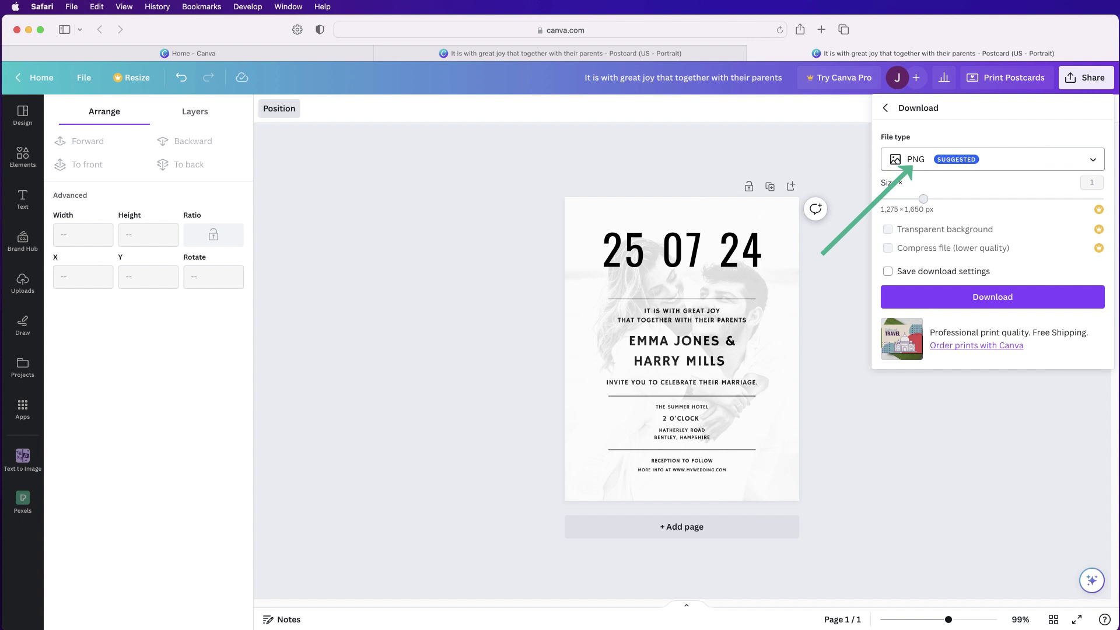
left_click(933, 159)
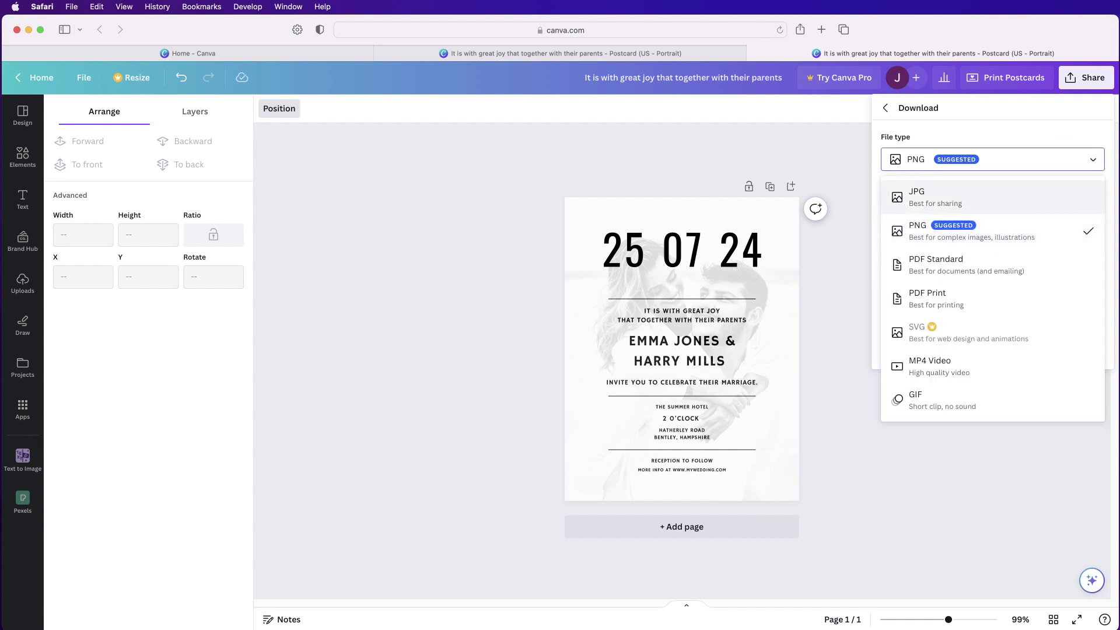
left_click(917, 196)
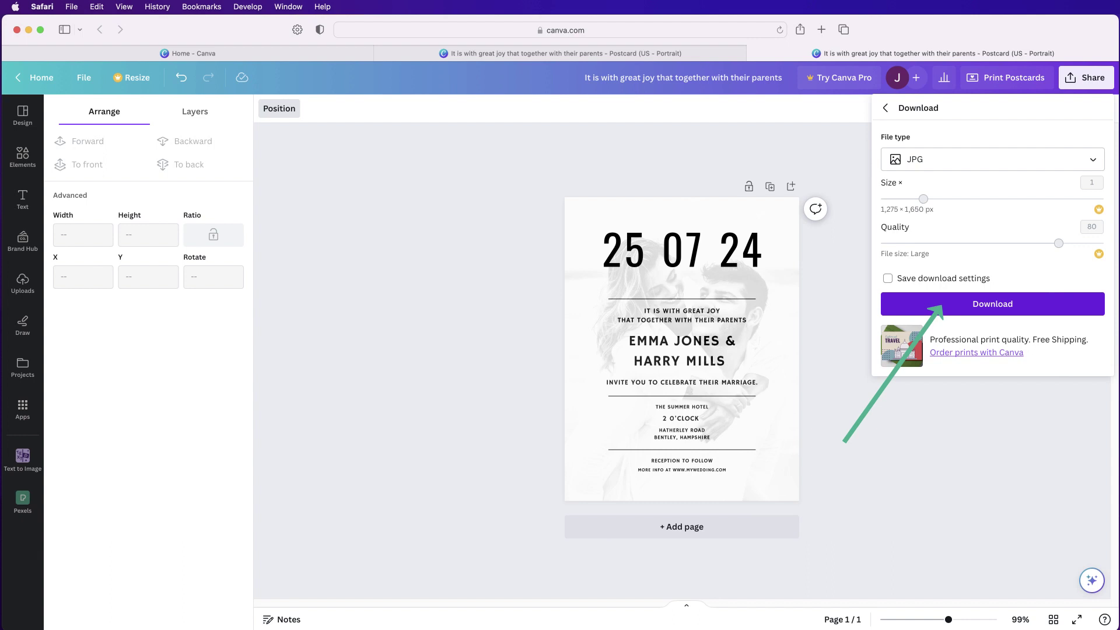
left_click(940, 307)
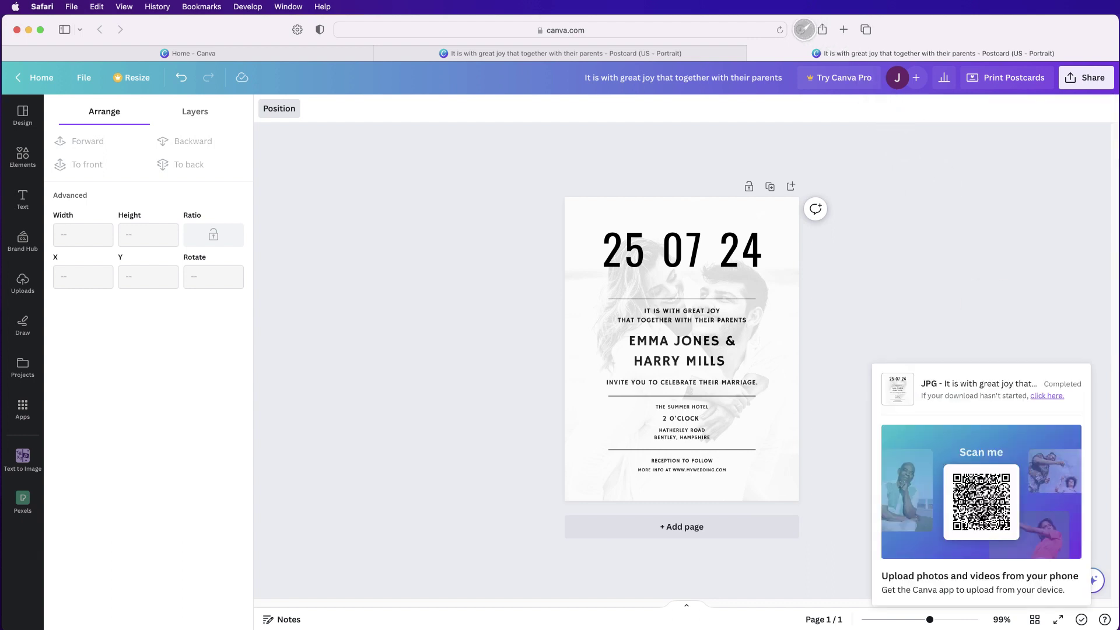
key("Escape")
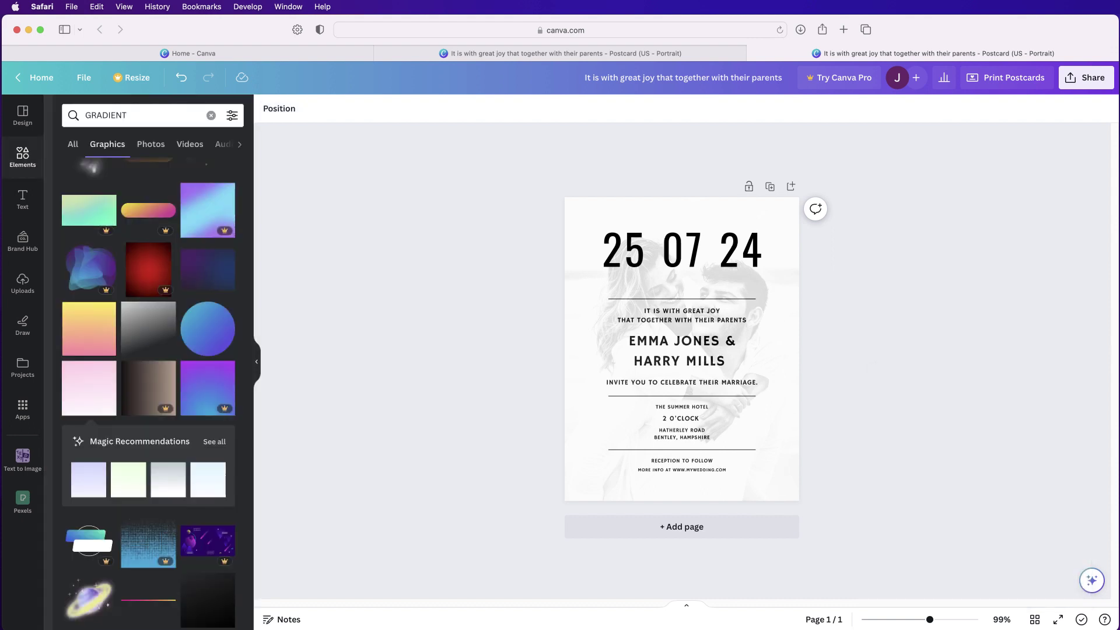